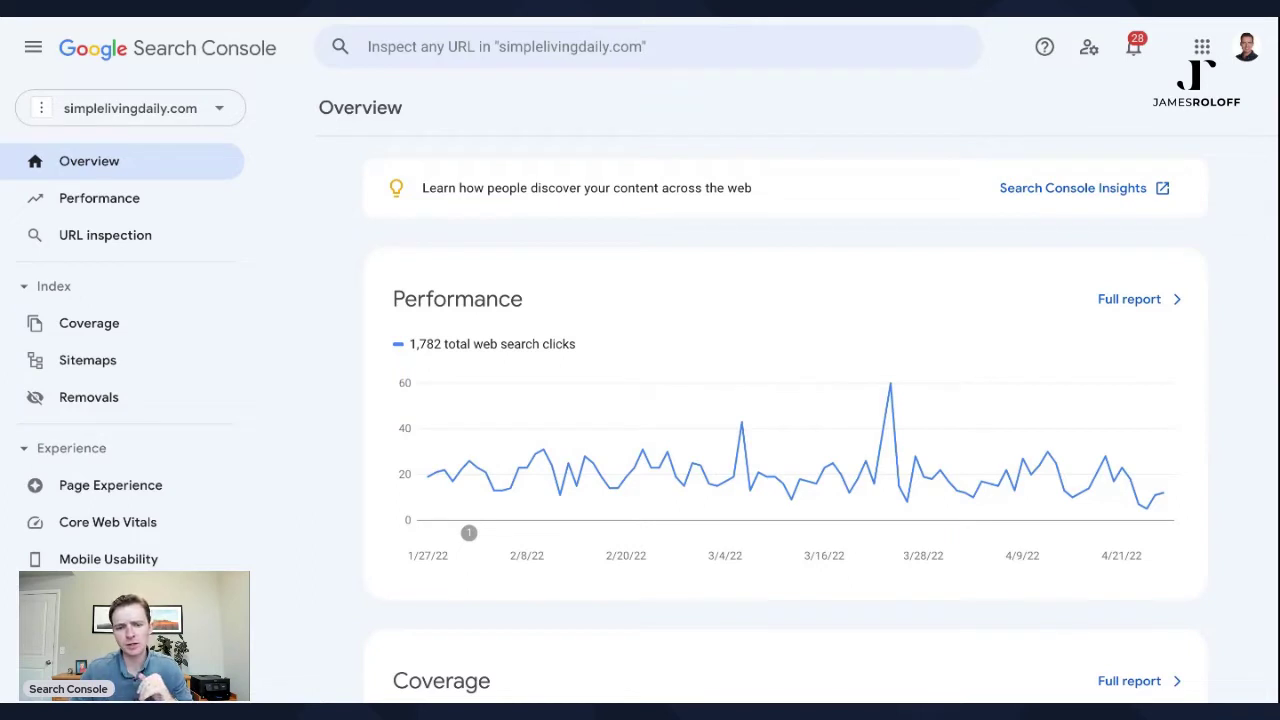
# Open the Performance report for the simplelivingdaily.com property
pyautogui.scroll(-1, 703, 223)
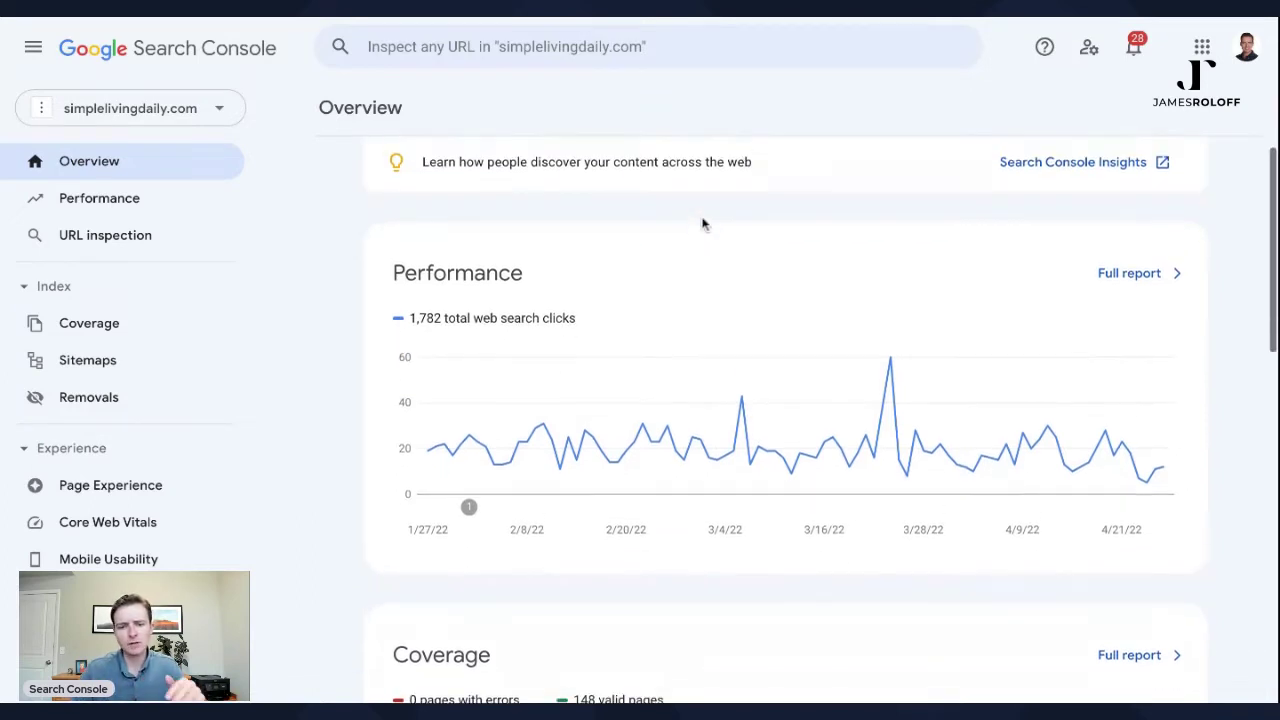
pyautogui.scroll(1, 660, 209)
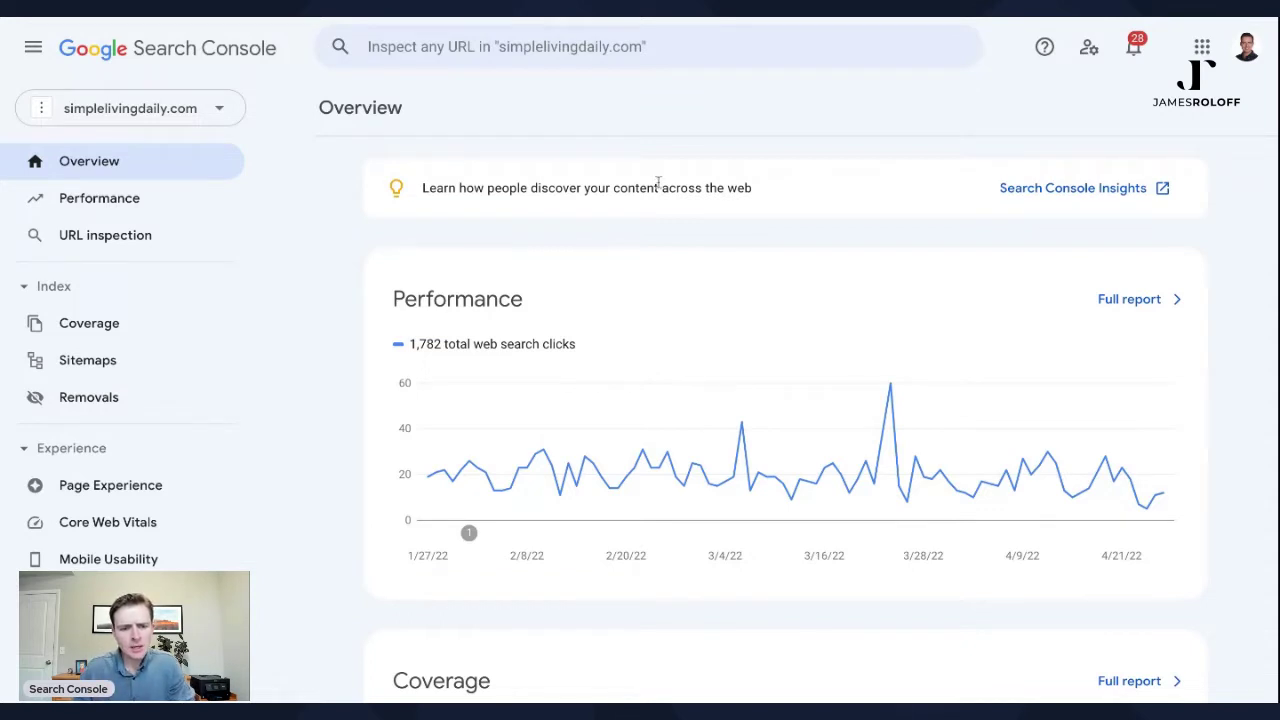
pyautogui.scroll(-1, 480, 296)
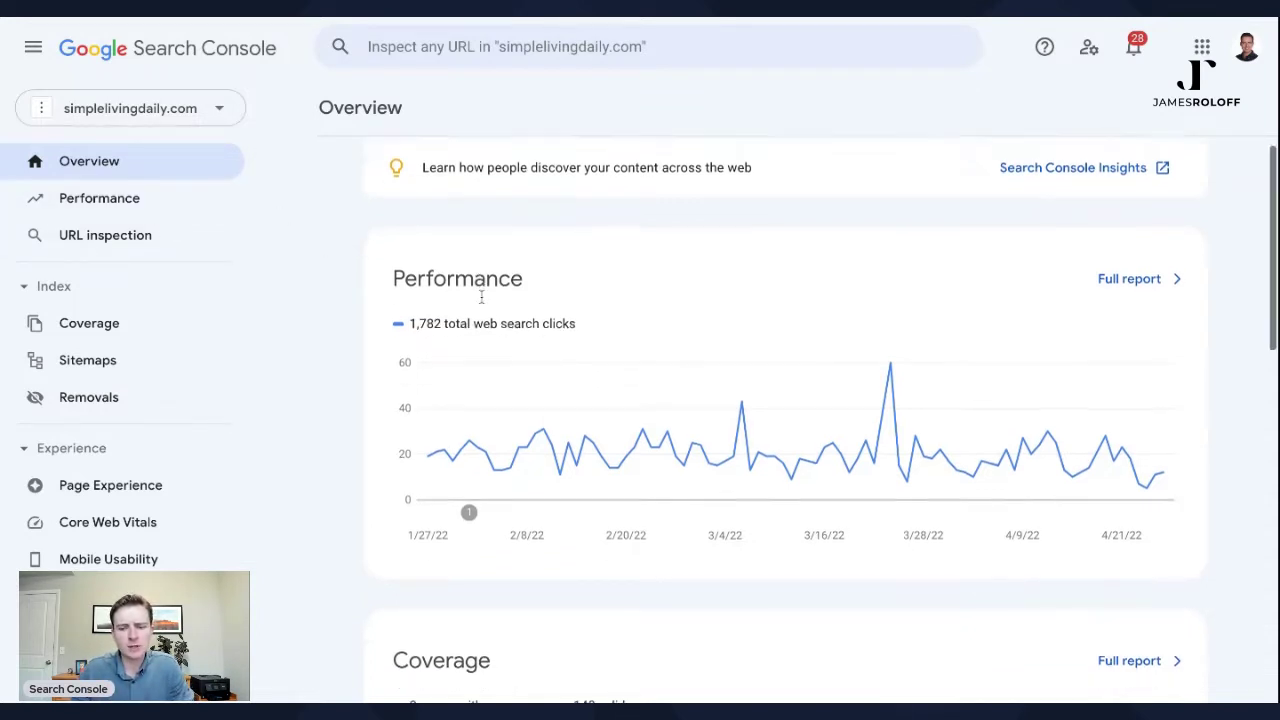
pyautogui.scroll(-1, 480, 296)
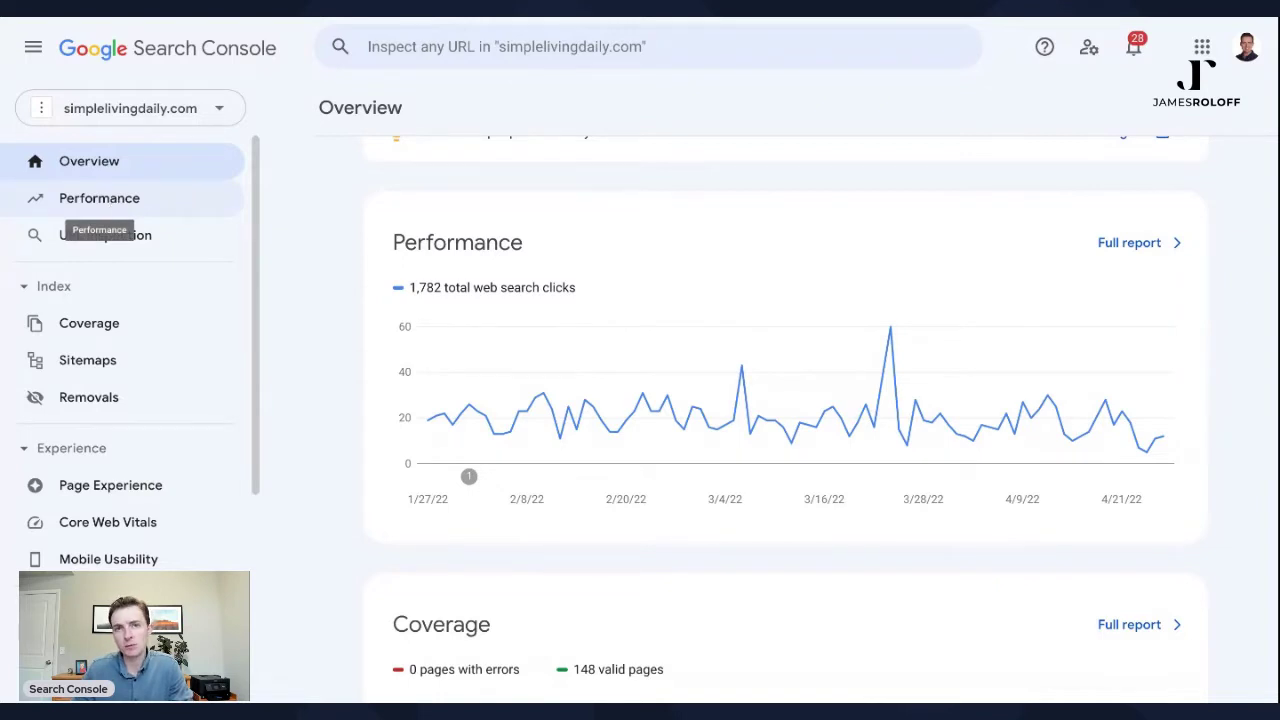
pyautogui.click(99, 198)
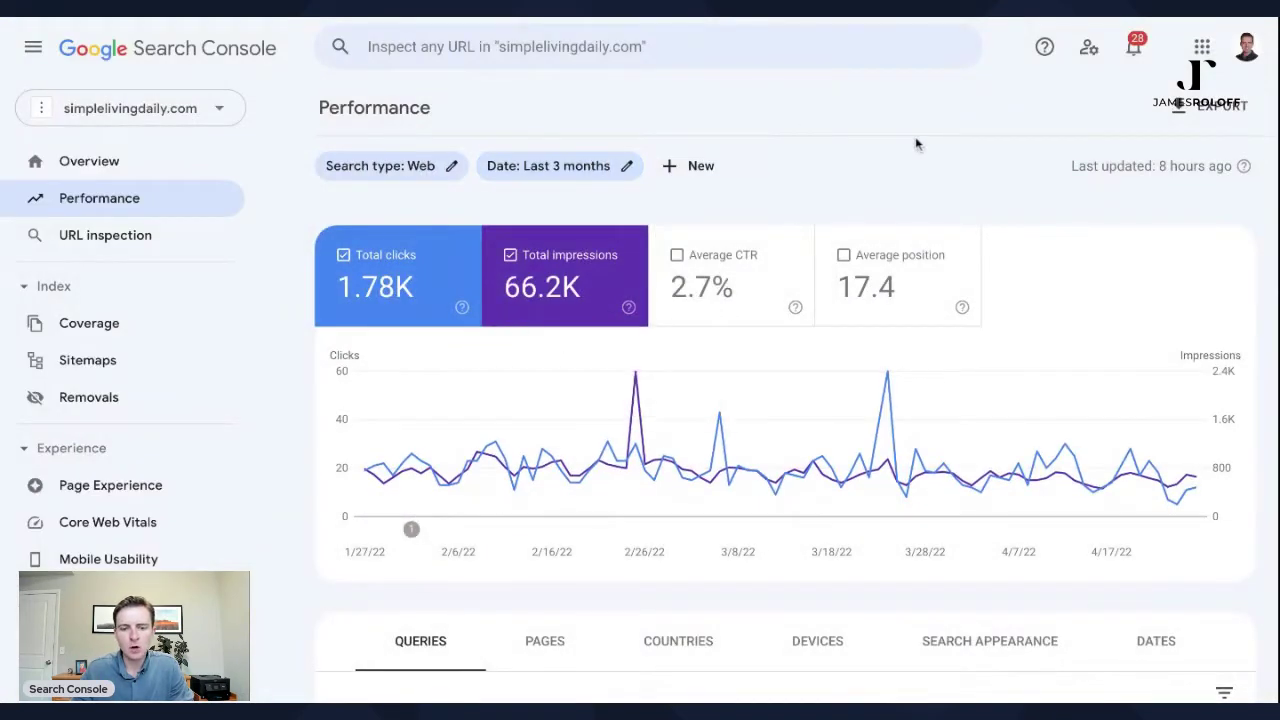
# Apply the Web search type and set the Performance report's date range to the last 12 months
pyautogui.scroll(-1, 947, 245)
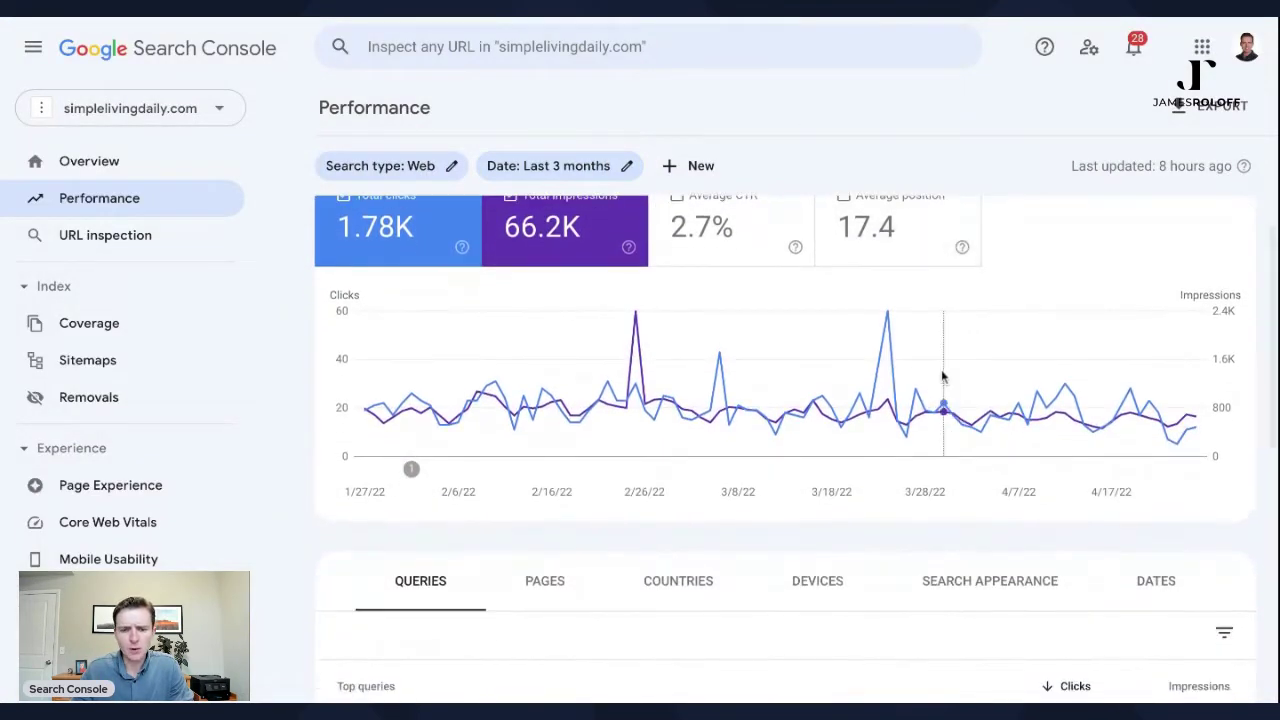
pyautogui.moveTo(942, 377)
pyautogui.scroll(1, 942, 377)
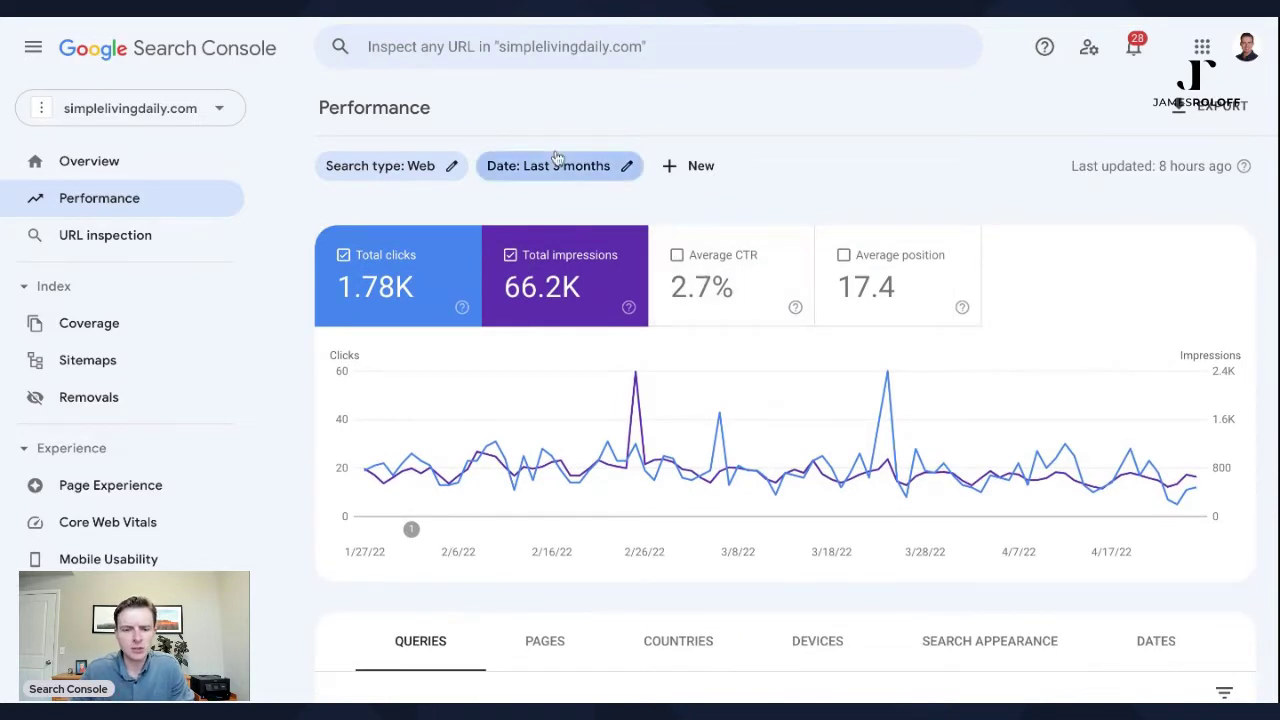
pyautogui.click(446, 170)
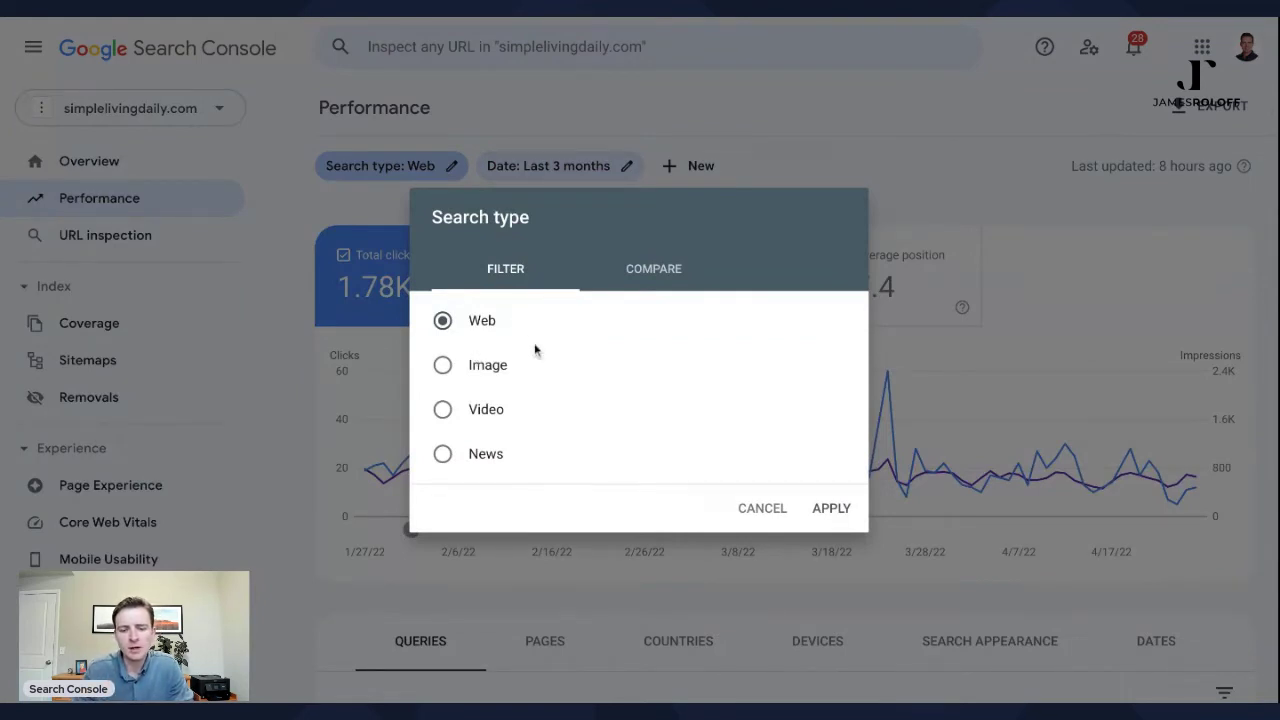
pyautogui.click(830, 508)
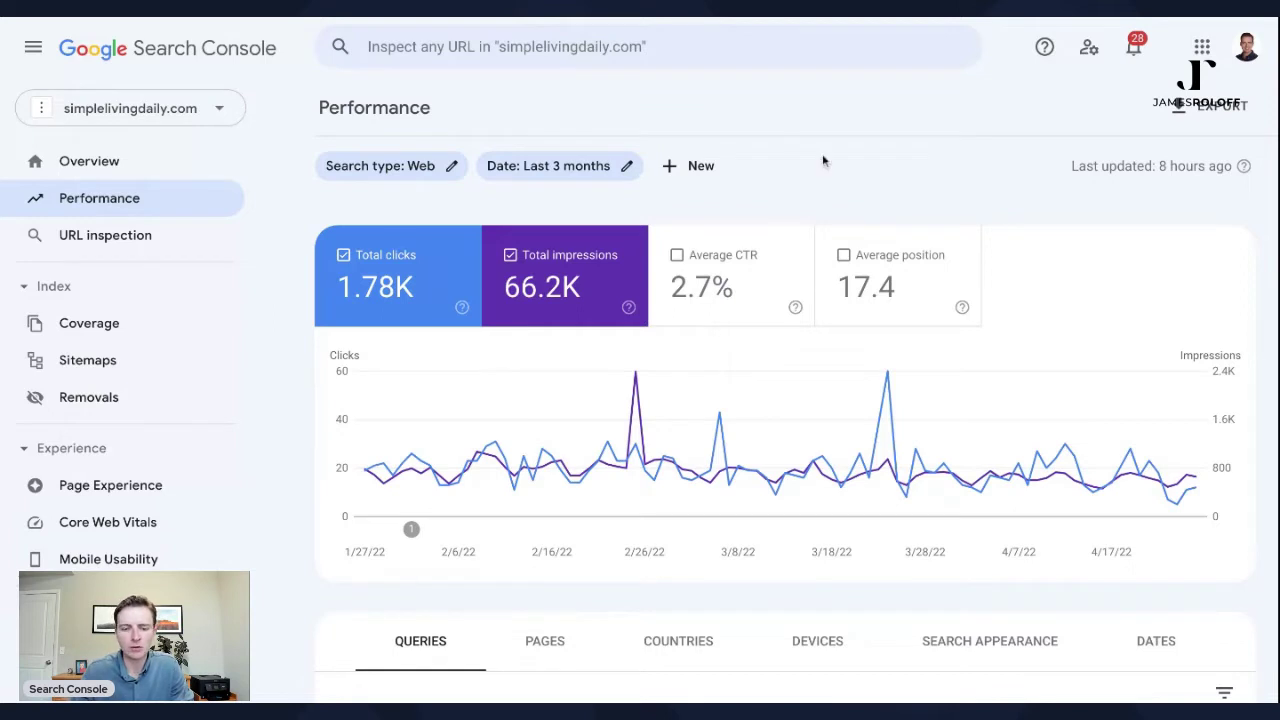
pyautogui.click(596, 176)
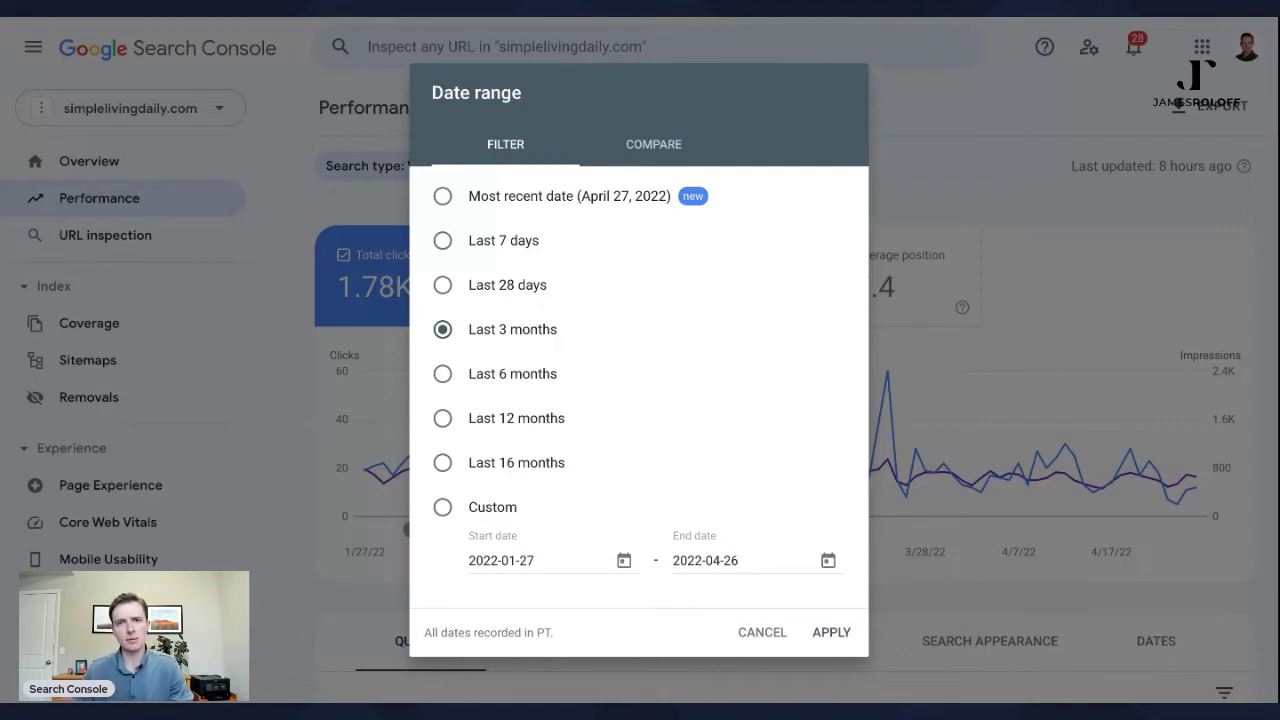
pyautogui.click(442, 418)
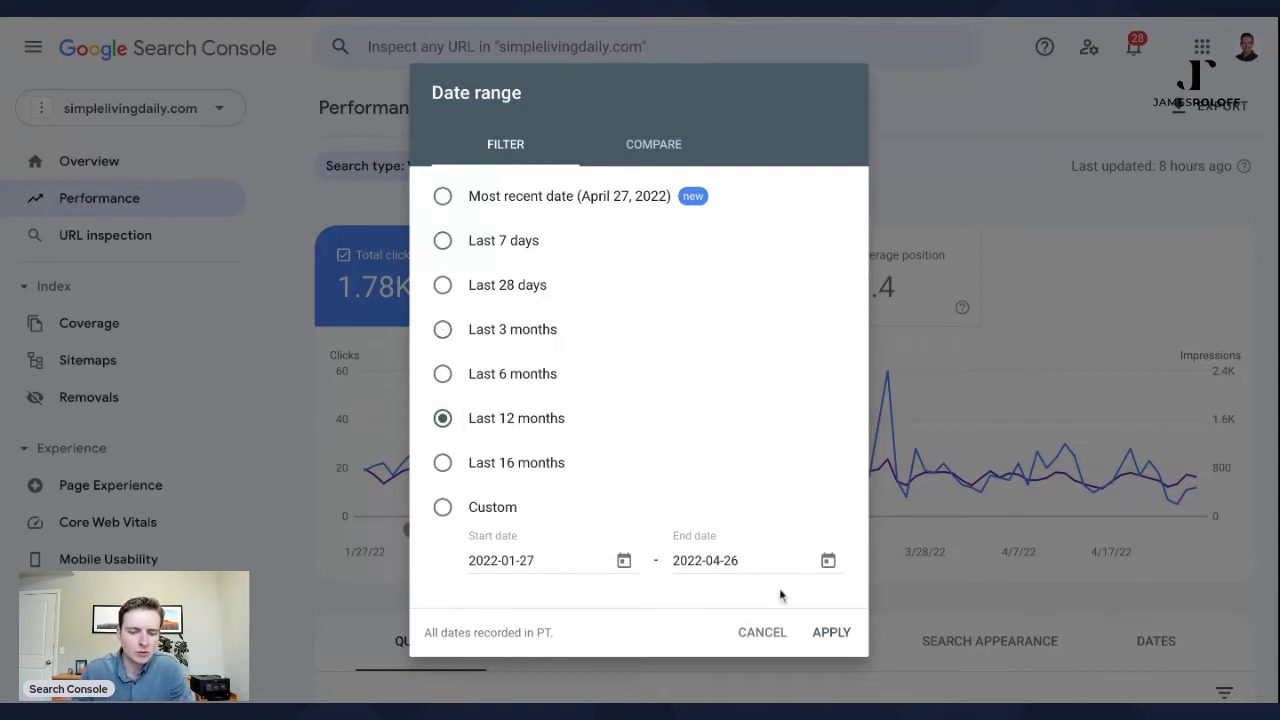
pyautogui.click(829, 633)
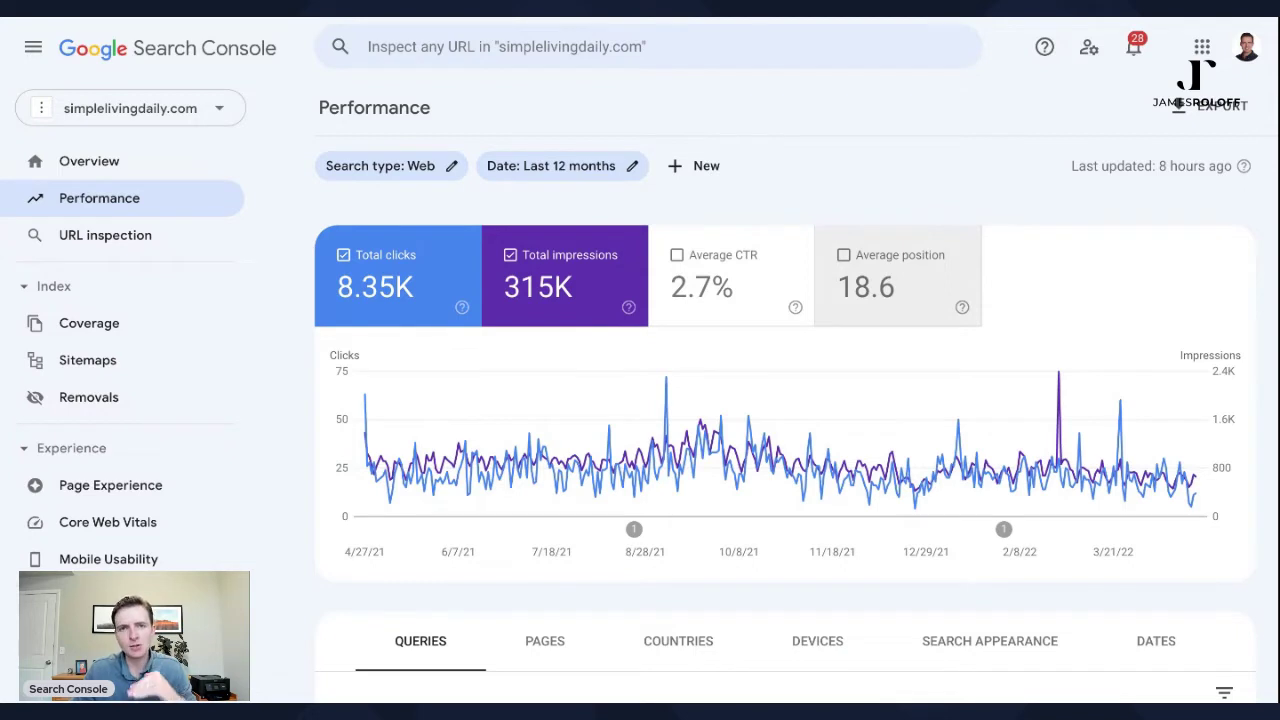
# Add the Average position metric to the performance chart and remove it again
pyautogui.click(897, 275)
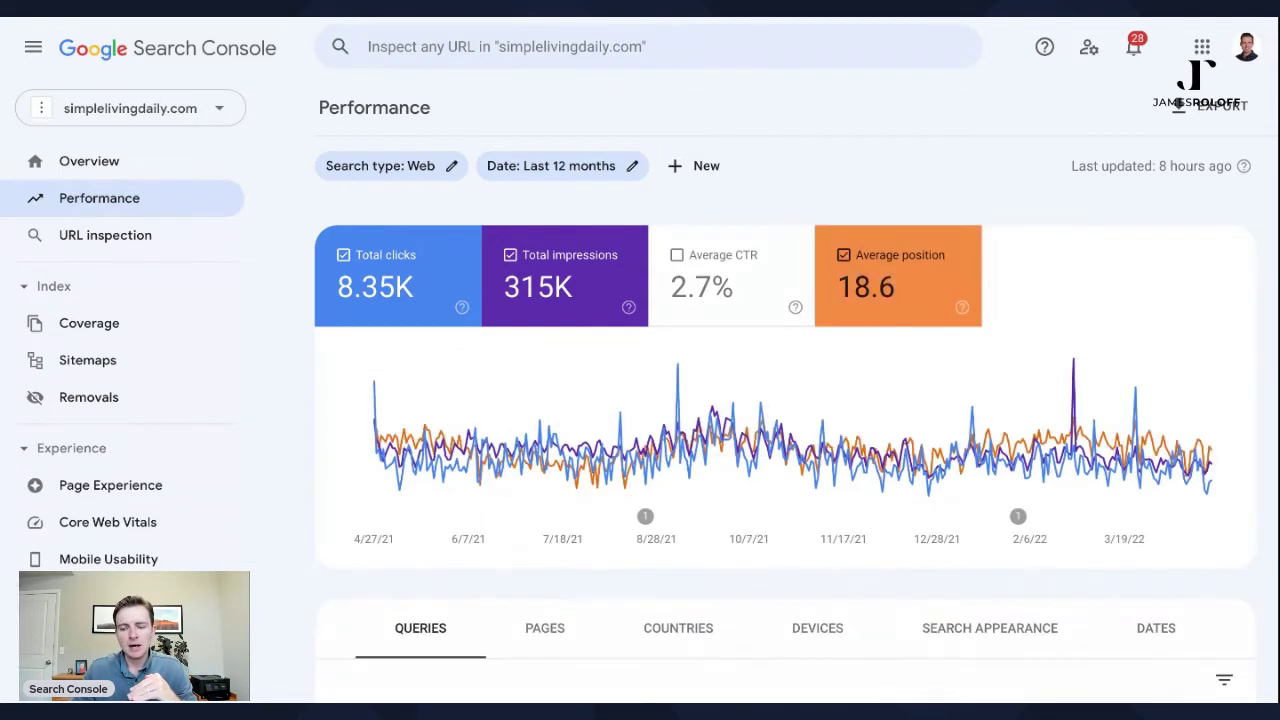
pyautogui.scroll(-1, 784, 450)
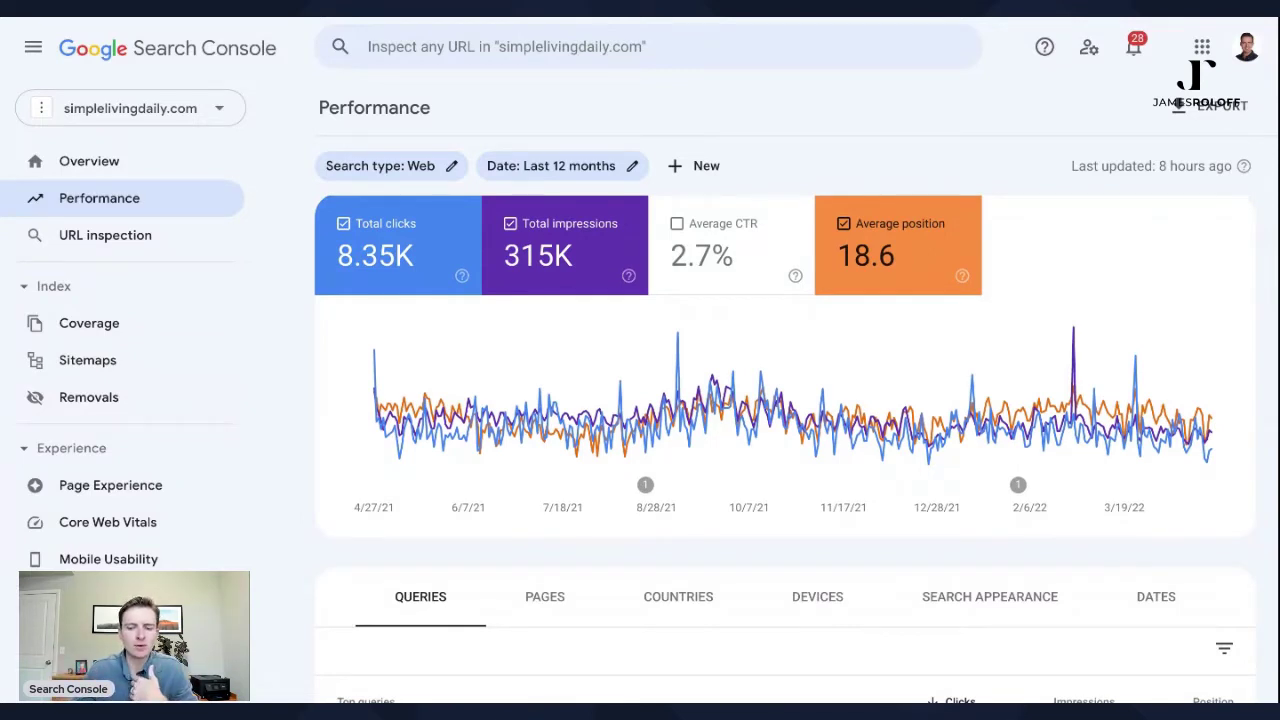
pyautogui.click(886, 258)
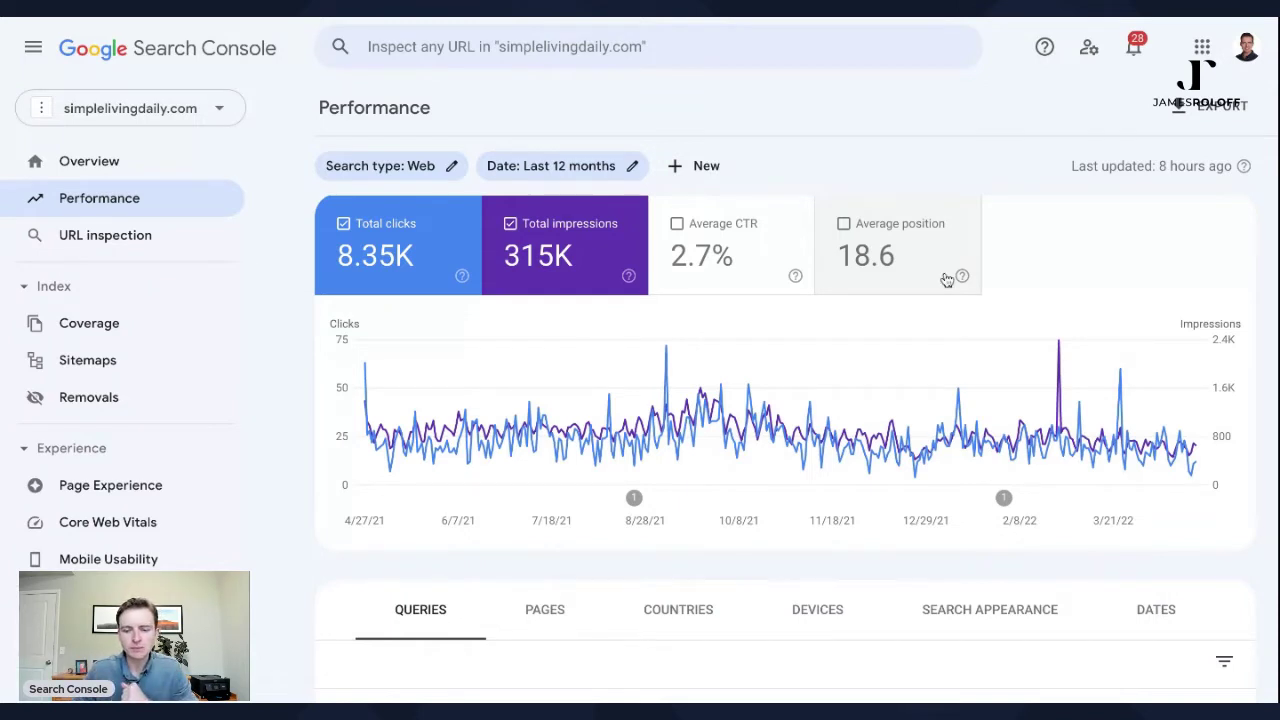
# Examine the clicks and impressions of the top search queries in the performance table
pyautogui.scroll(-2, 991, 323)
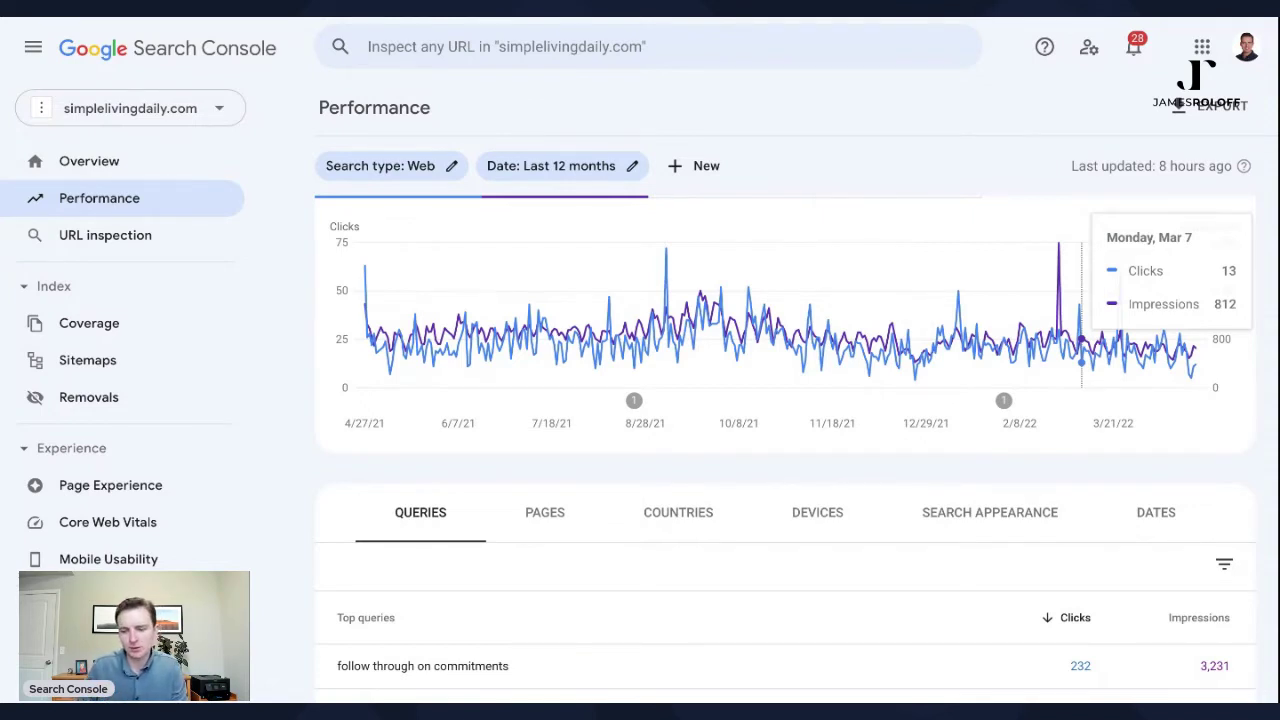
pyautogui.scroll(-1, 688, 360)
pyautogui.scroll(-2, 688, 383)
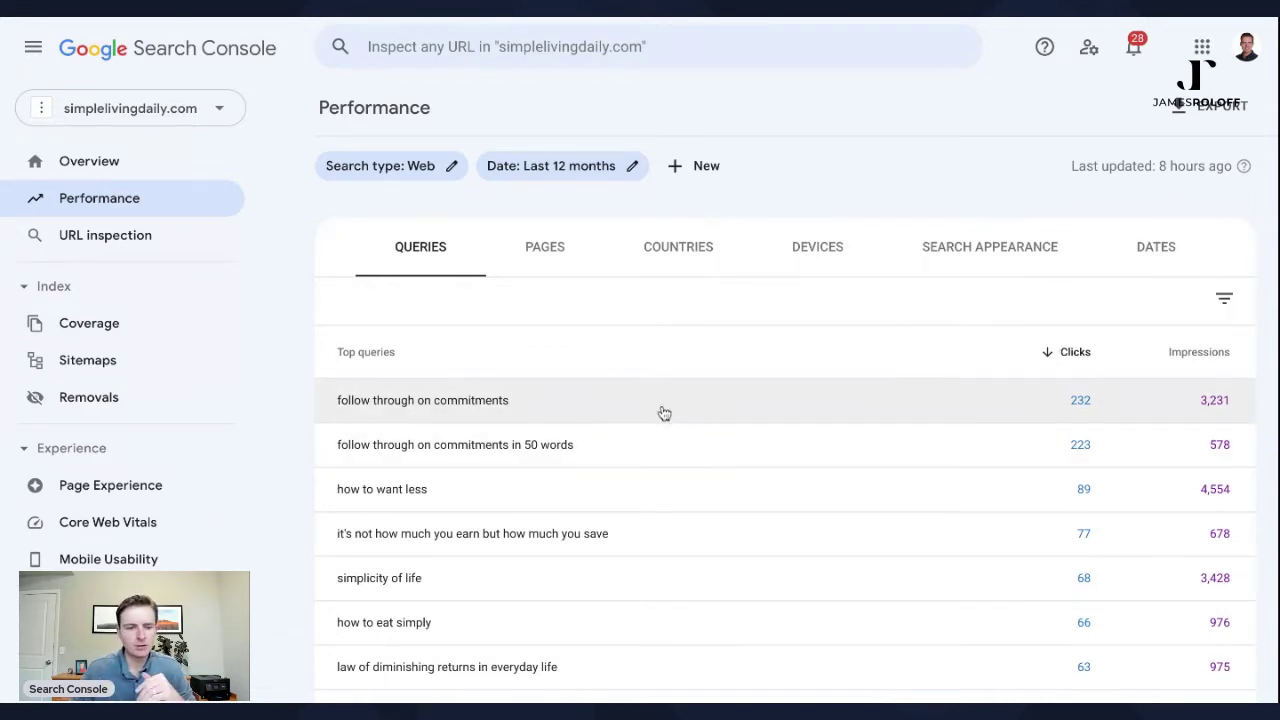
pyautogui.scroll(3, 662, 412)
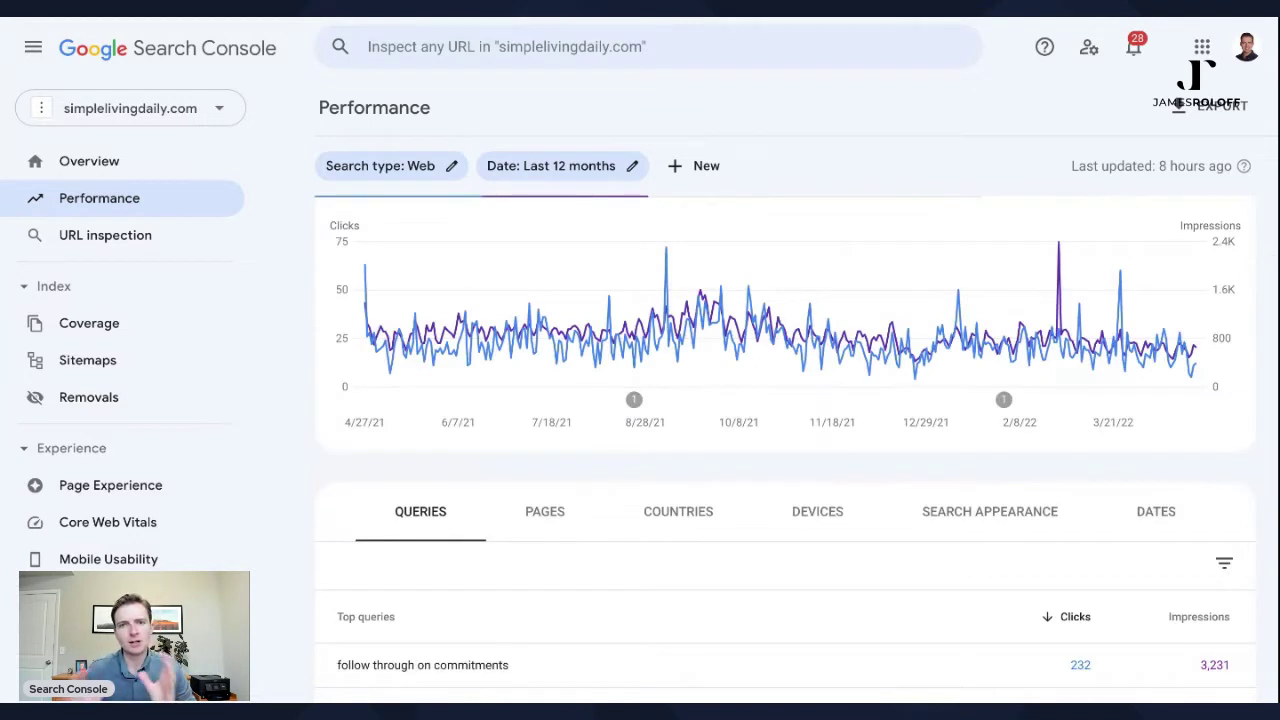
pyautogui.scroll(-3, 560, 450)
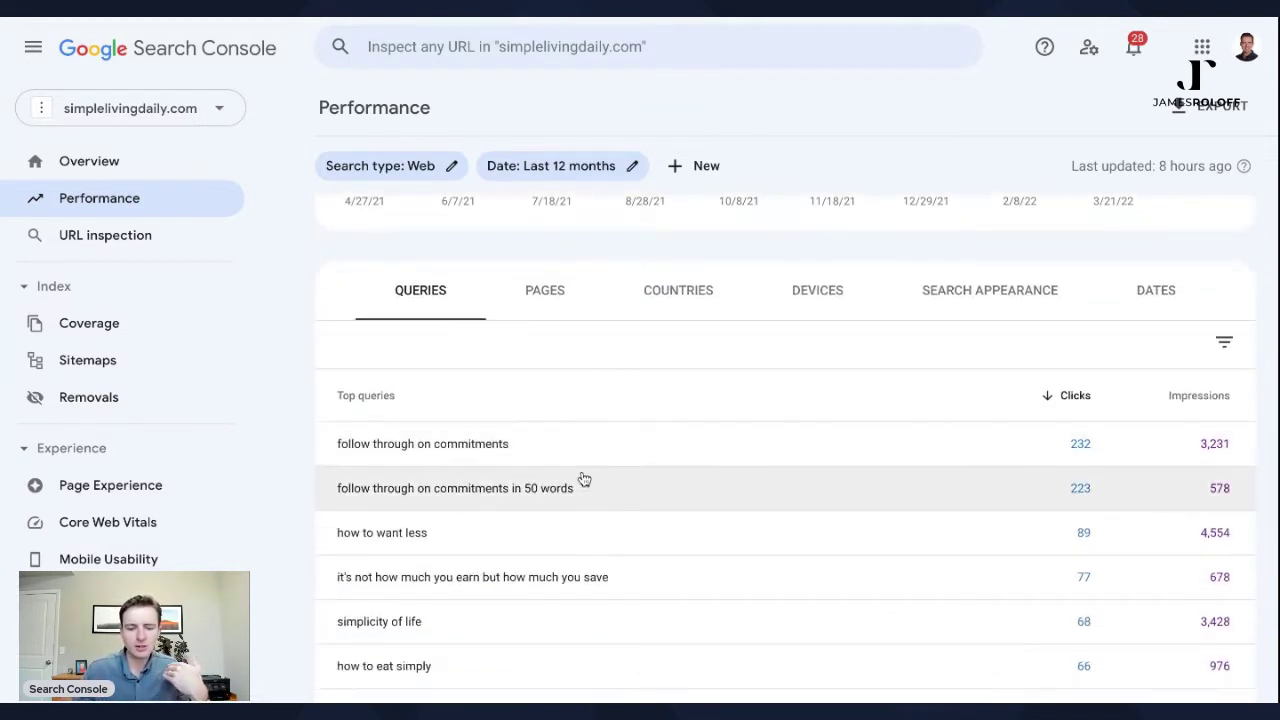
pyautogui.scroll(-1, 585, 503)
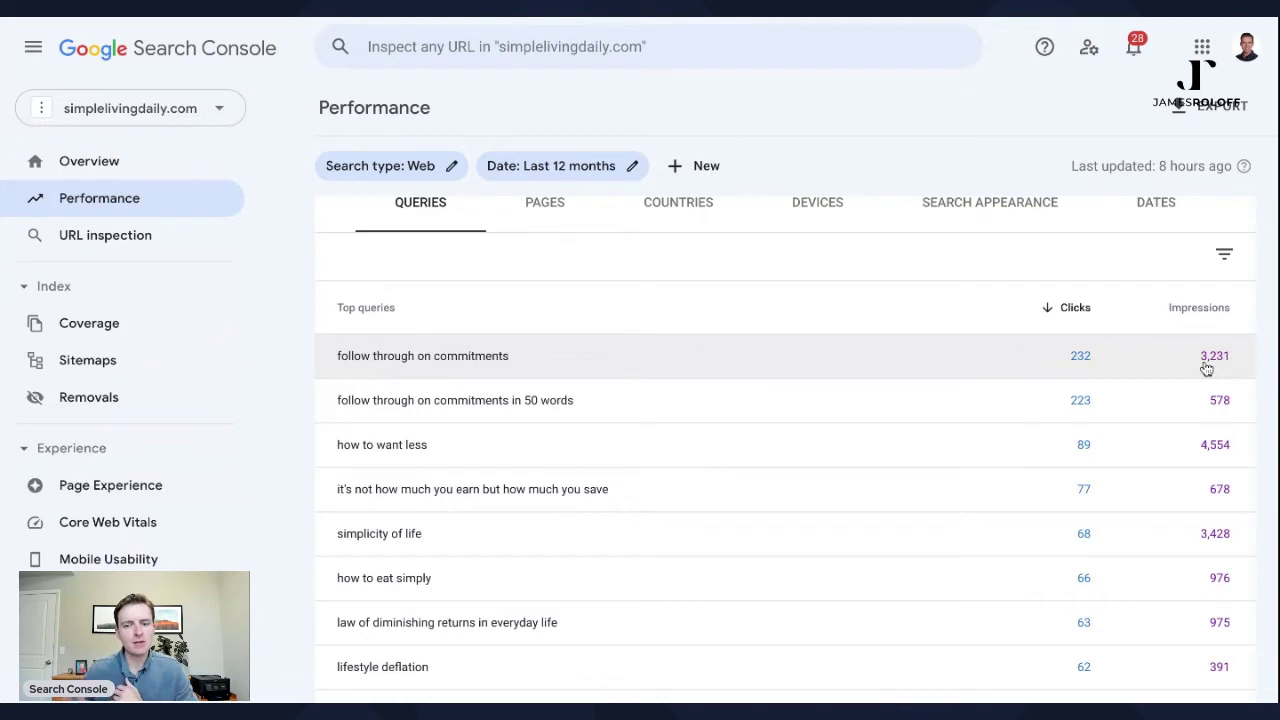
# Include the Average position metric in the performance chart and the top queries table
pyautogui.scroll(4, 917, 266)
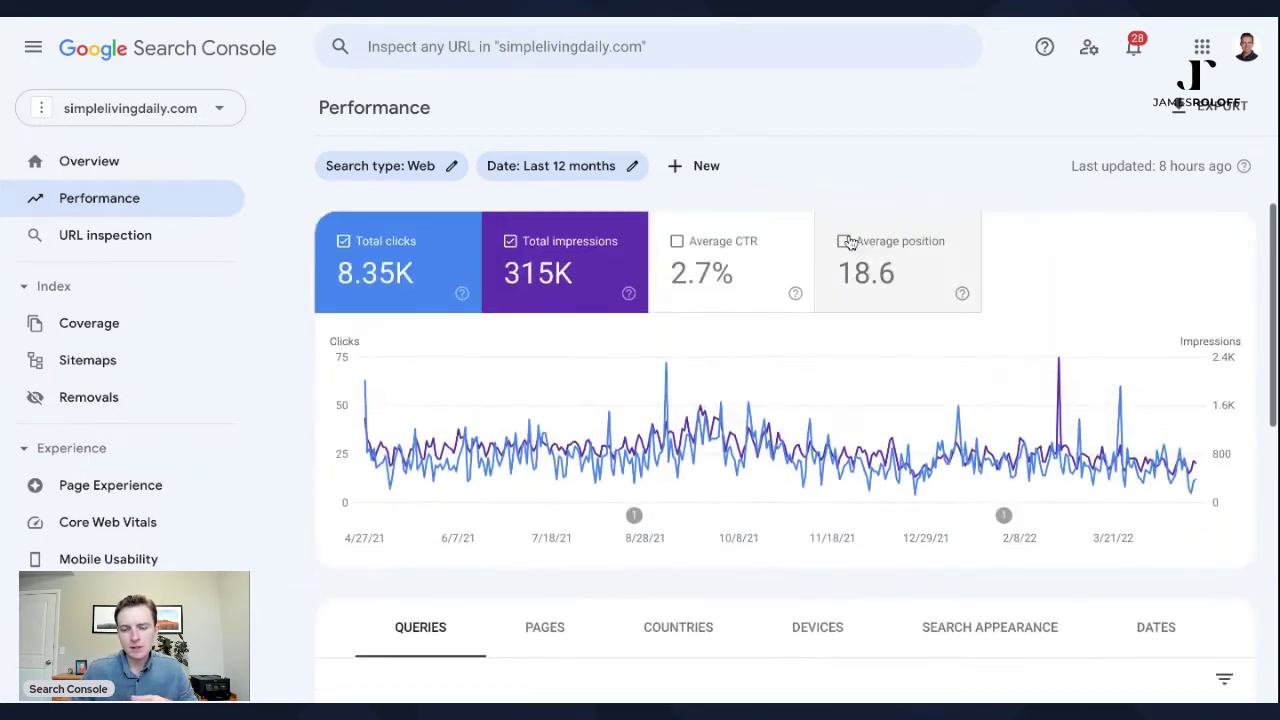
pyautogui.click(896, 256)
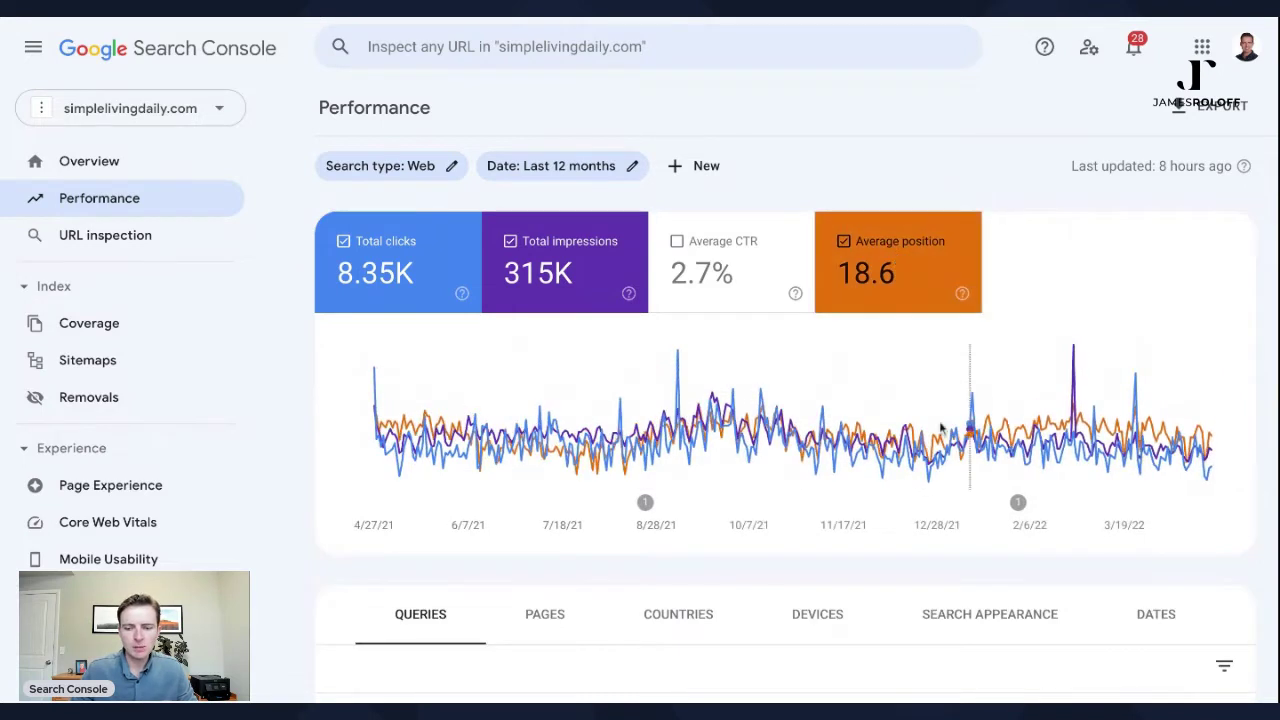
pyautogui.scroll(-3, 955, 415)
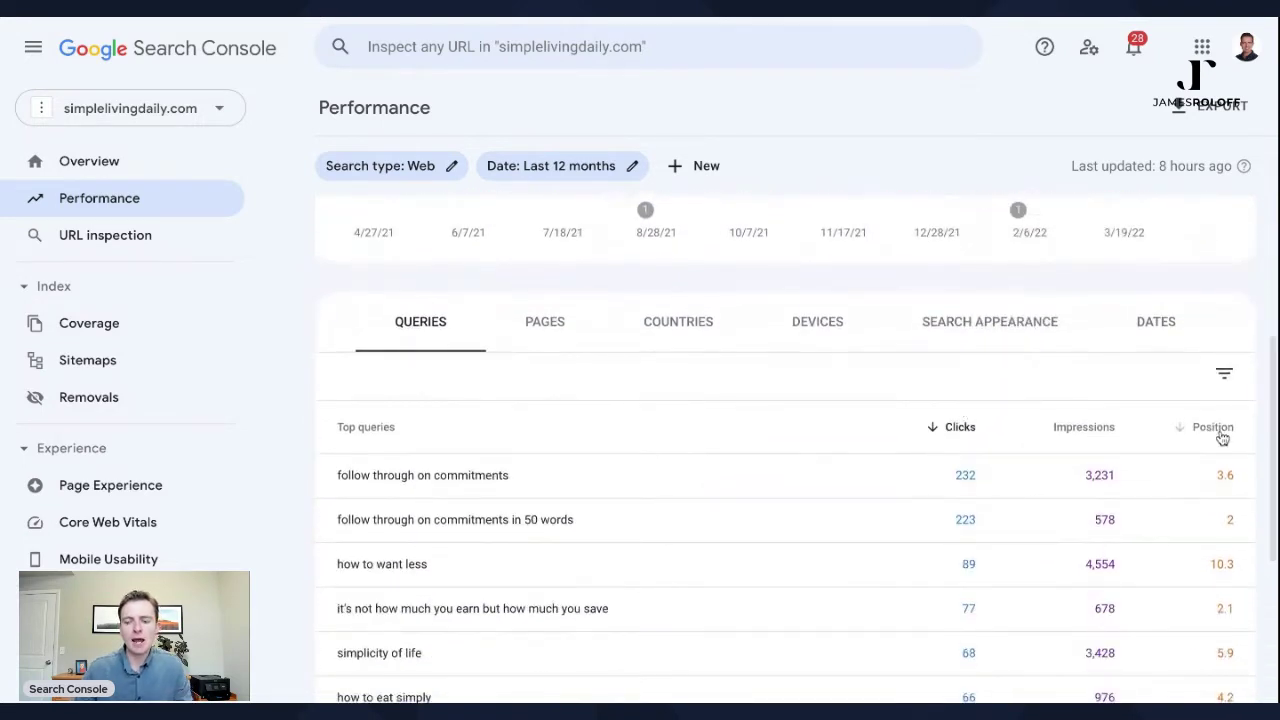
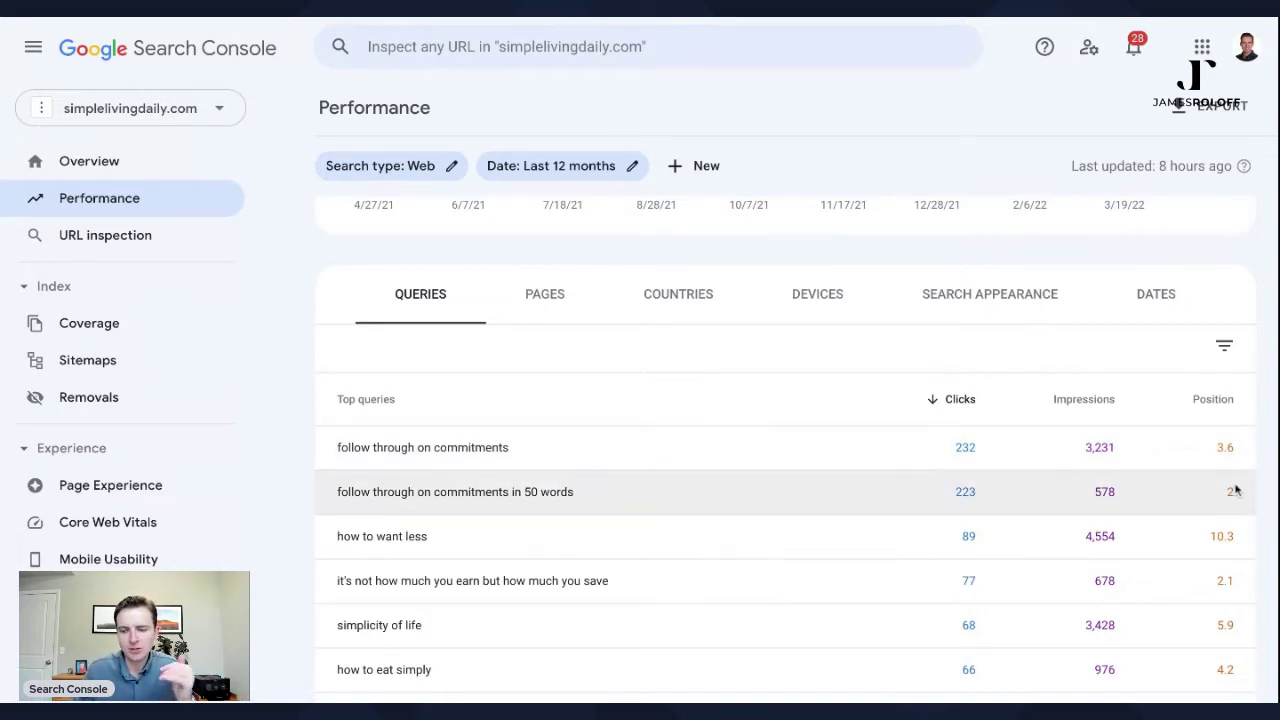
# Review the average positions of the listed top queries against their clicks and impressions
pyautogui.scroll(-1, 1227, 450)
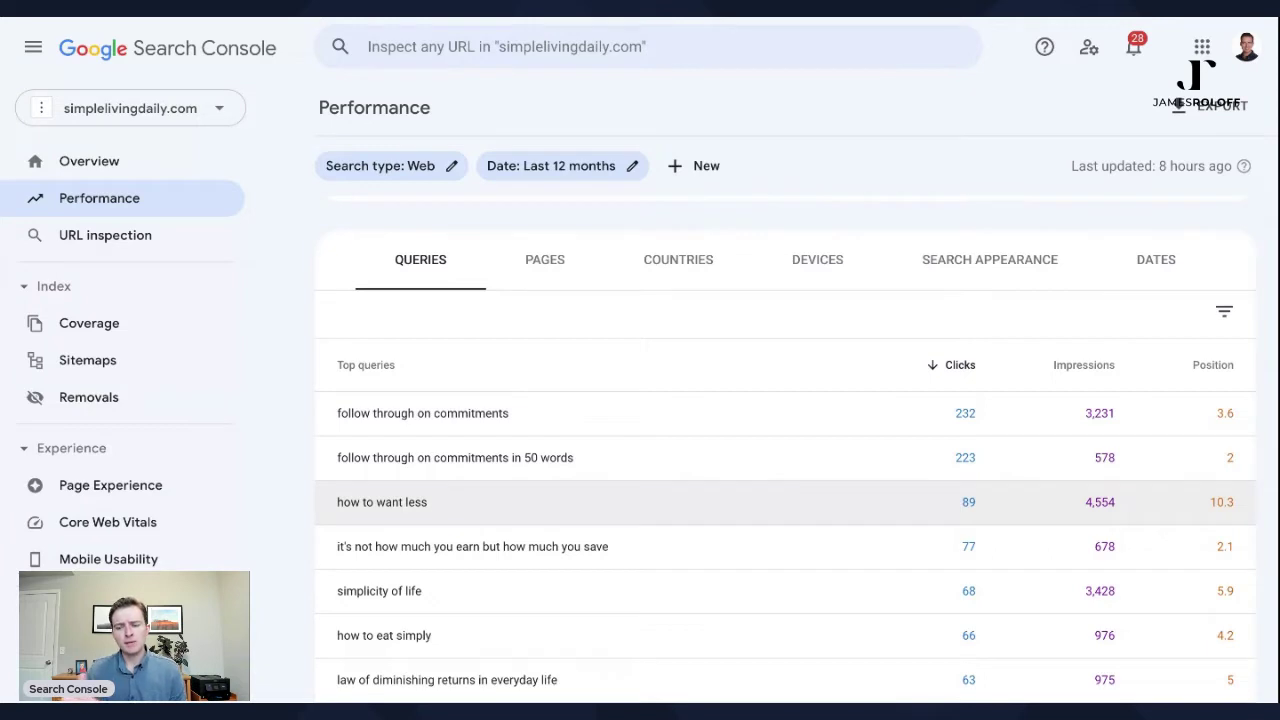
pyautogui.scroll(-1, 1020, 445)
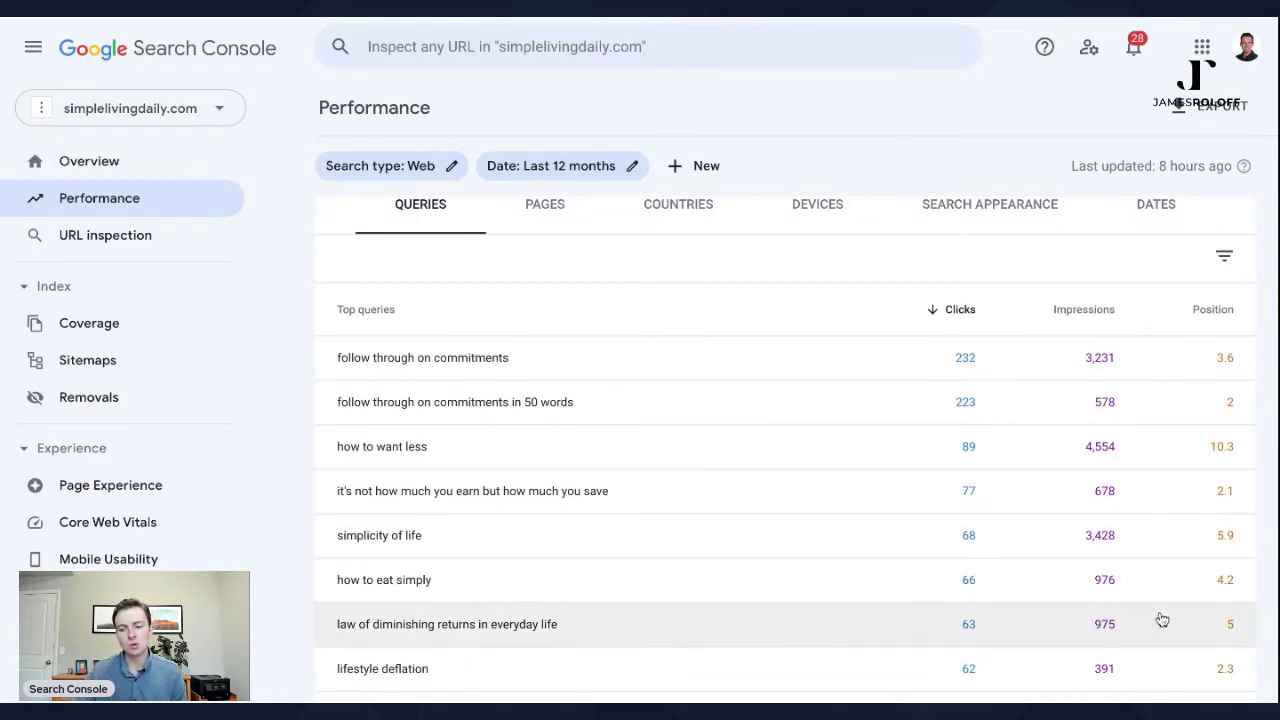
pyautogui.scroll(-1, 1162, 620)
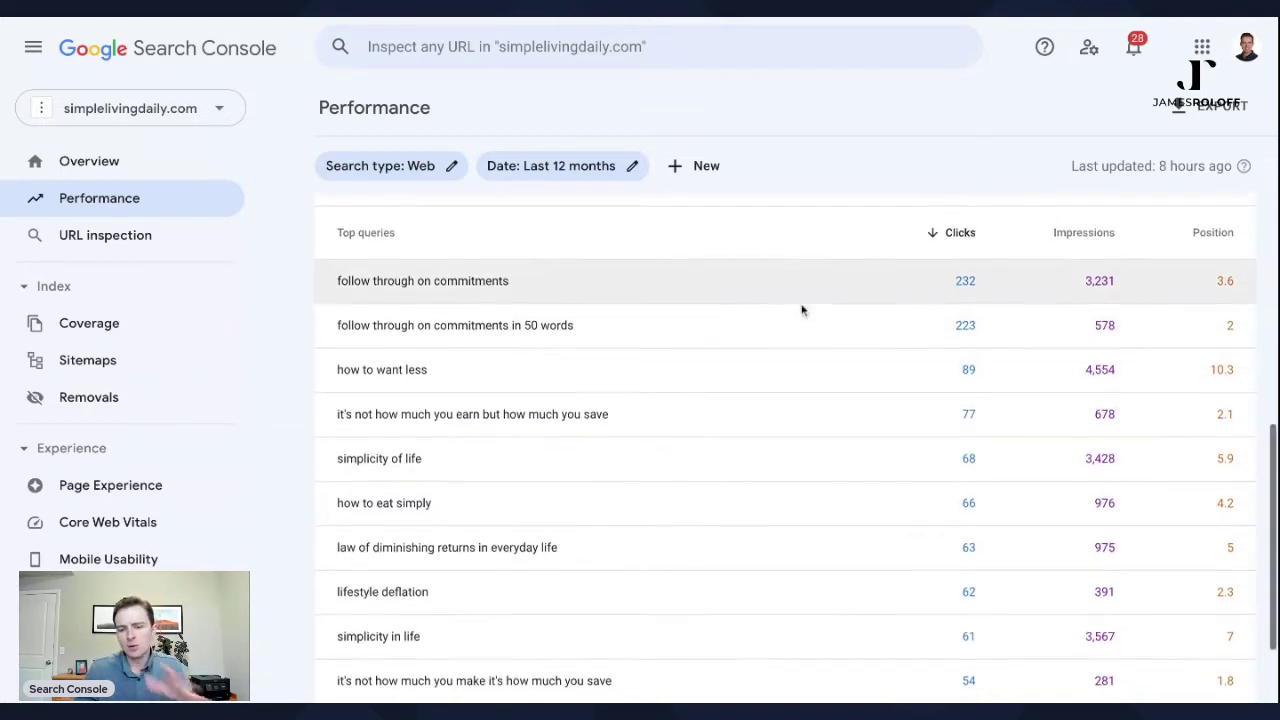
pyautogui.scroll(-1, 800, 309)
pyautogui.scroll(-1, 793, 312)
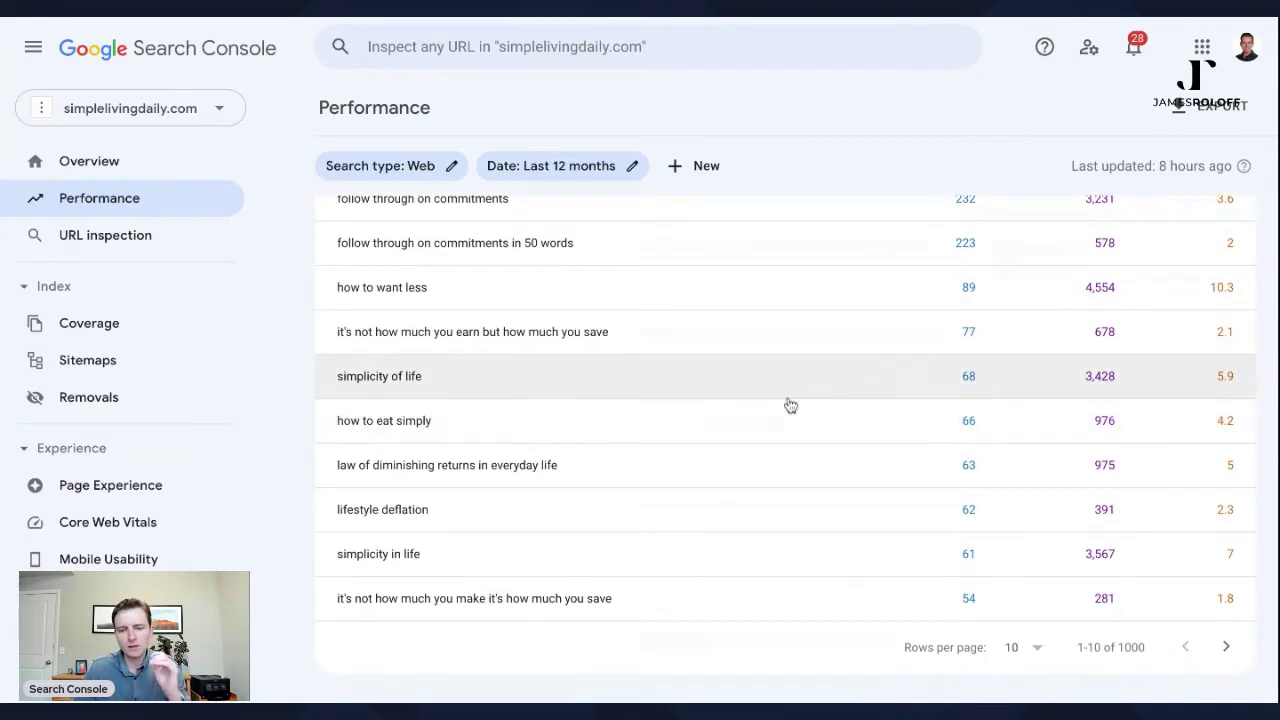
pyautogui.scroll(5, 763, 355)
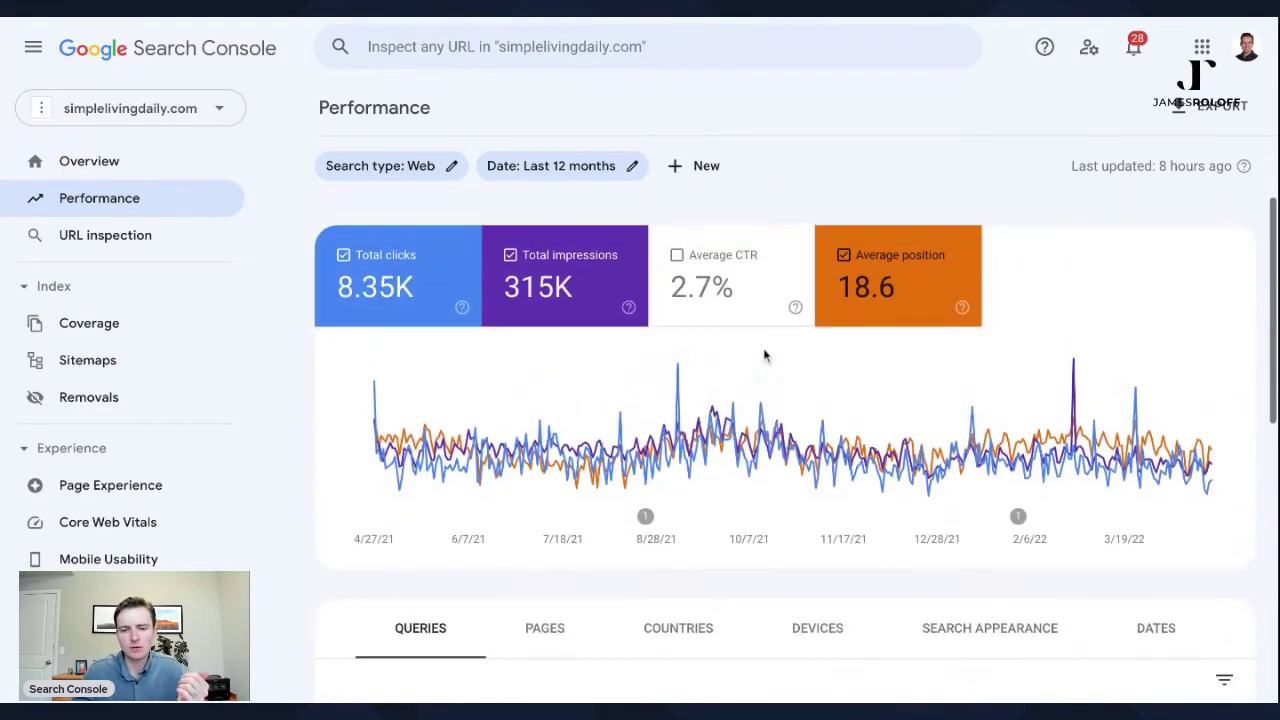
# Check which export formats the Performance report offers, without exporting anything
pyautogui.click(1200, 108)
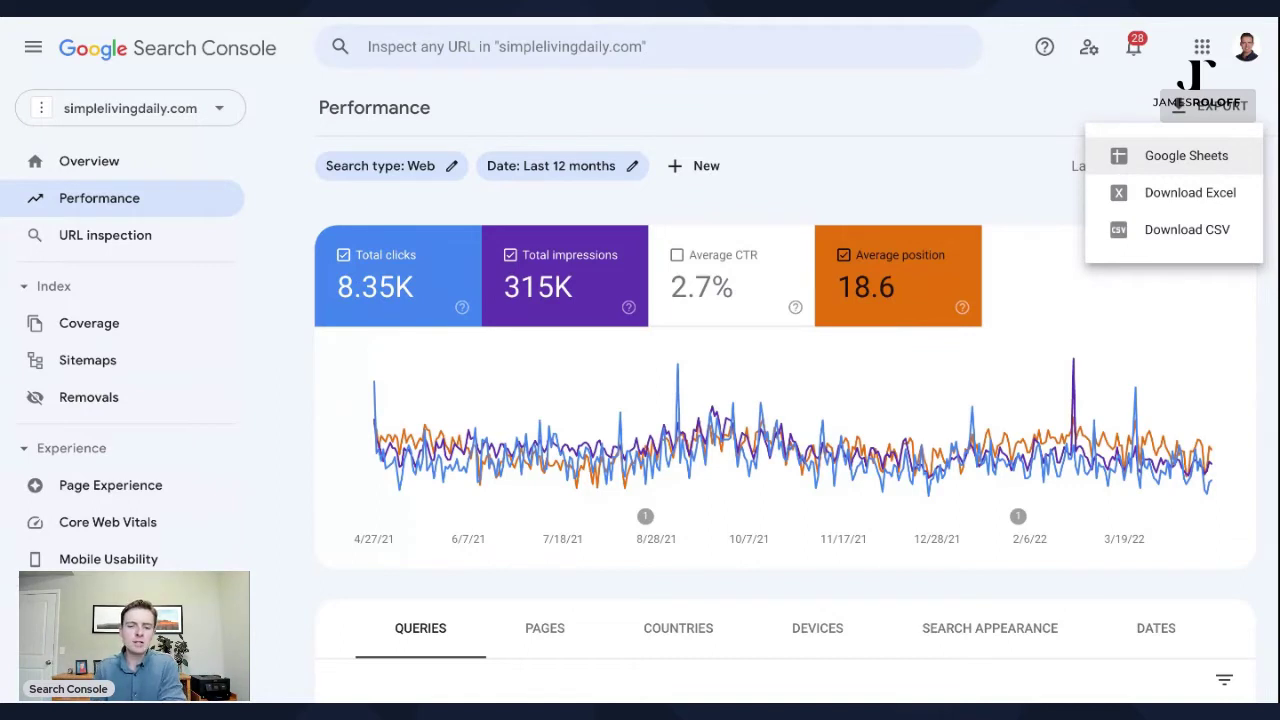
pyautogui.scroll(-2, 620, 430)
pyautogui.scroll(1, 616, 366)
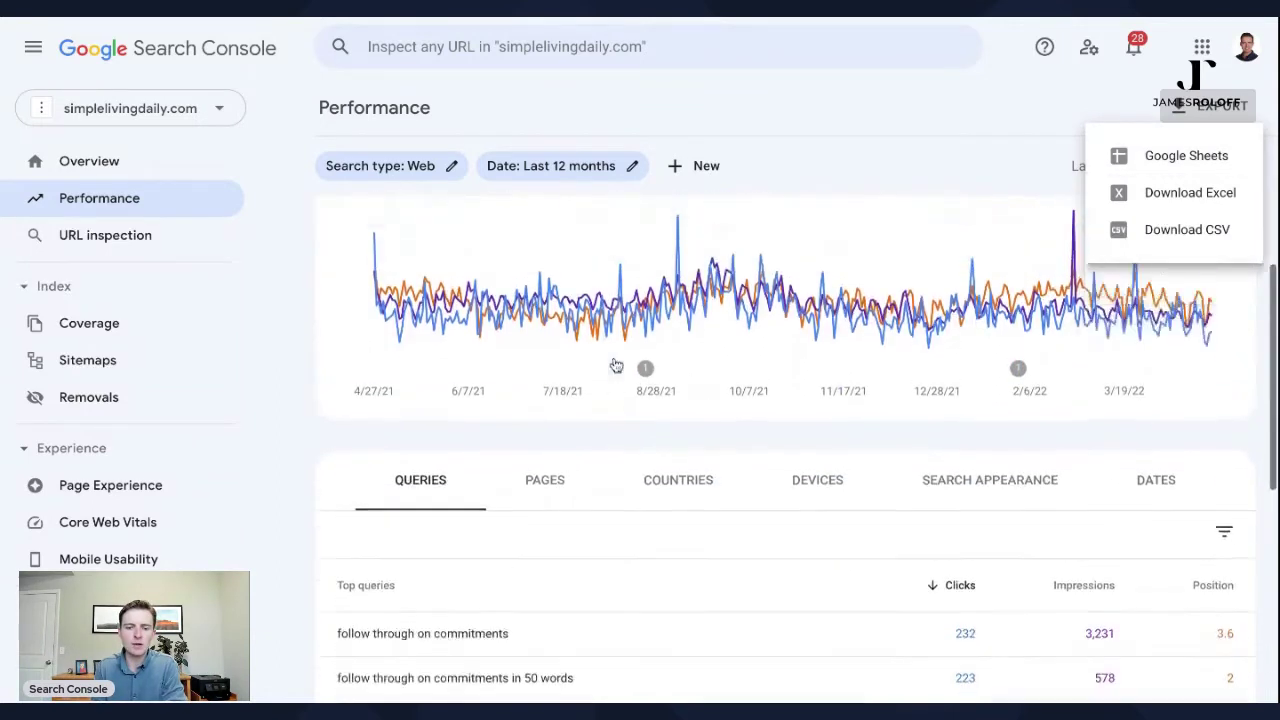
pyautogui.scroll(1, 616, 366)
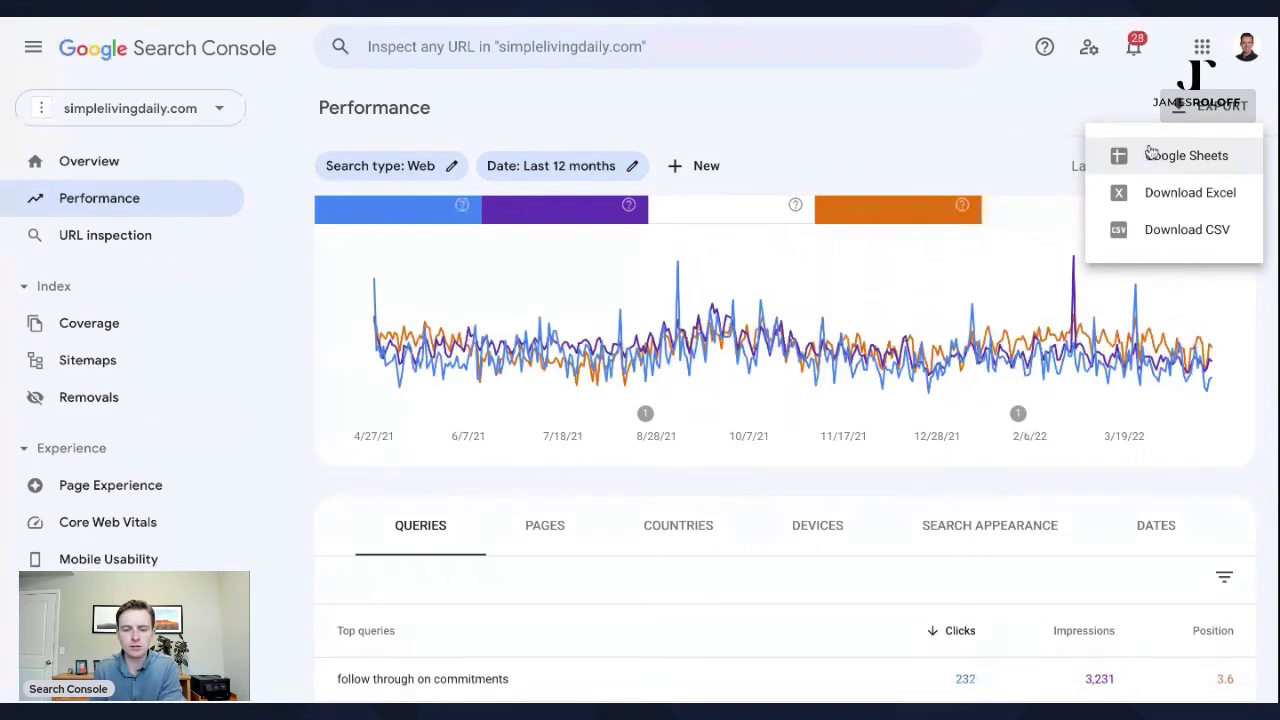
pyautogui.click(805, 145)
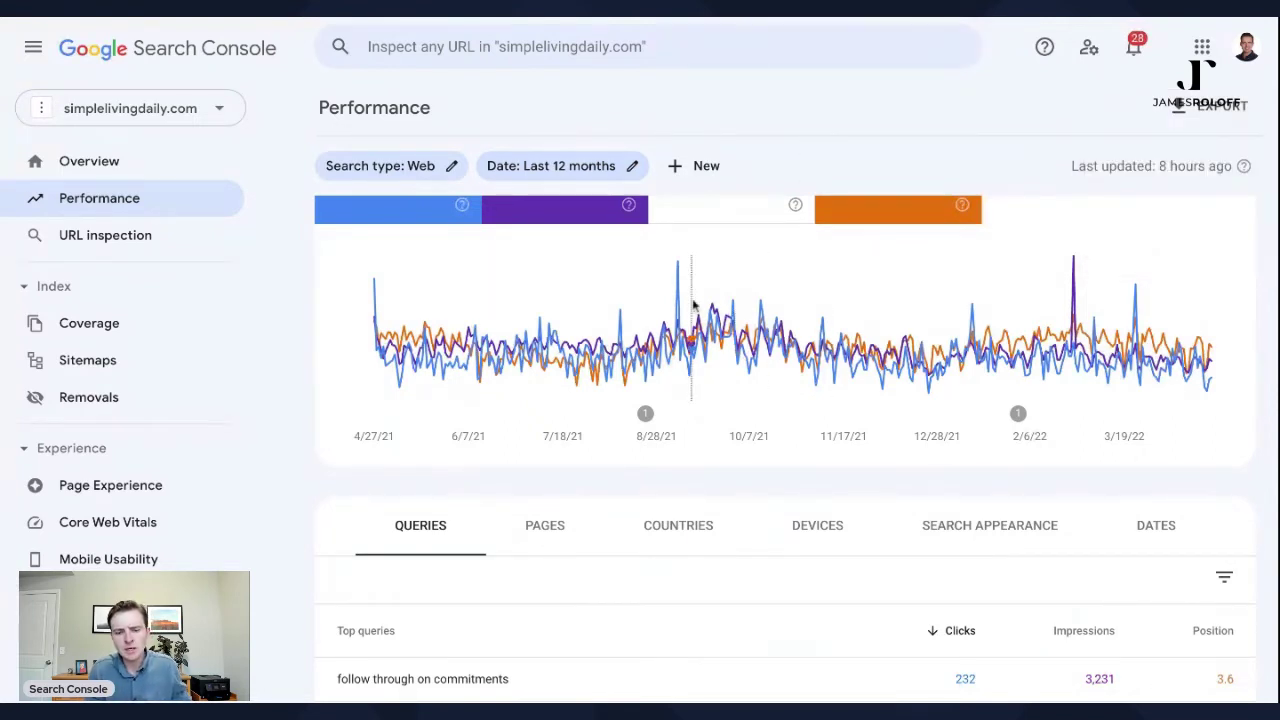
# Increase the number of rows shown per page in the top queries table
pyautogui.scroll(-1, 626, 323)
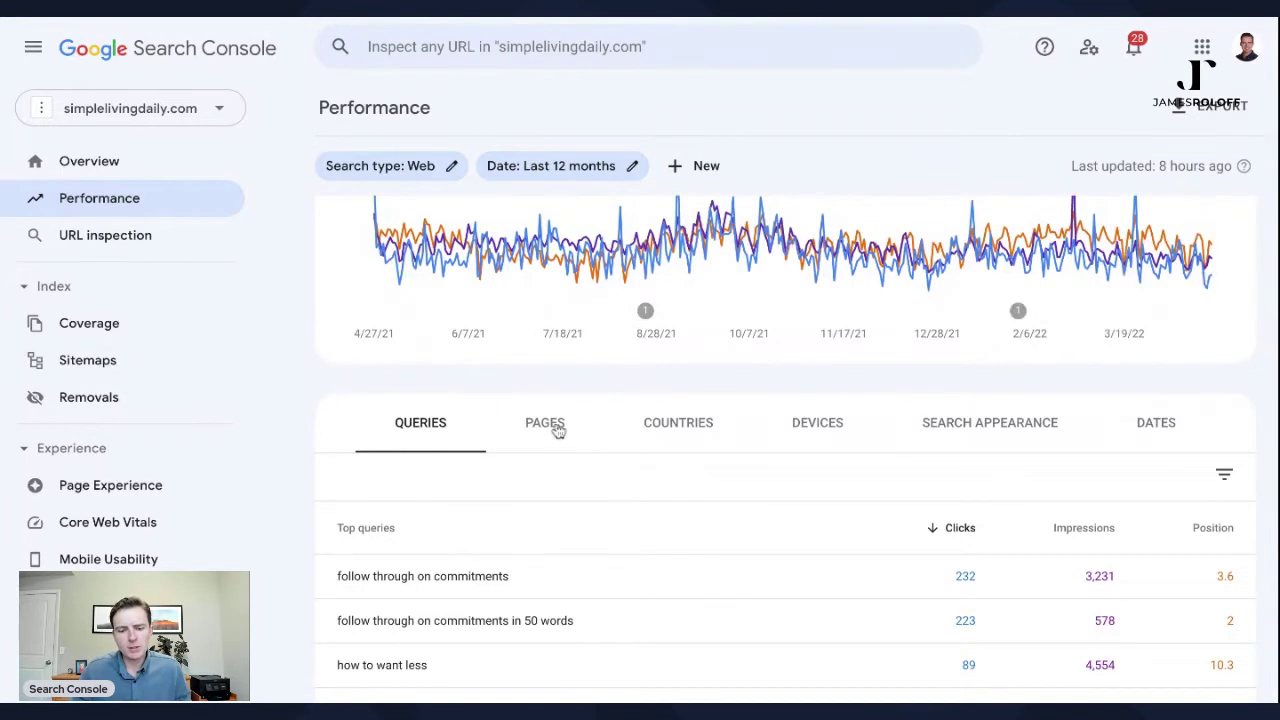
pyautogui.scroll(-4, 471, 374)
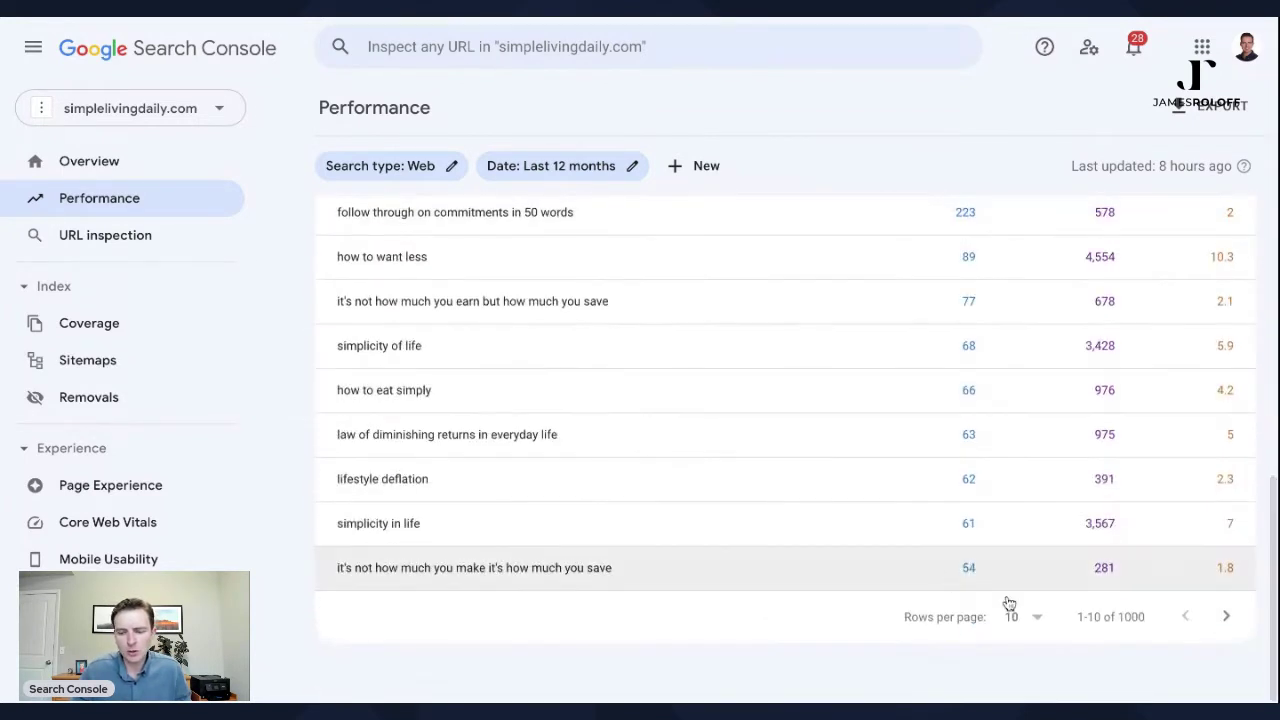
pyautogui.click(1012, 614)
pyautogui.click(1015, 676)
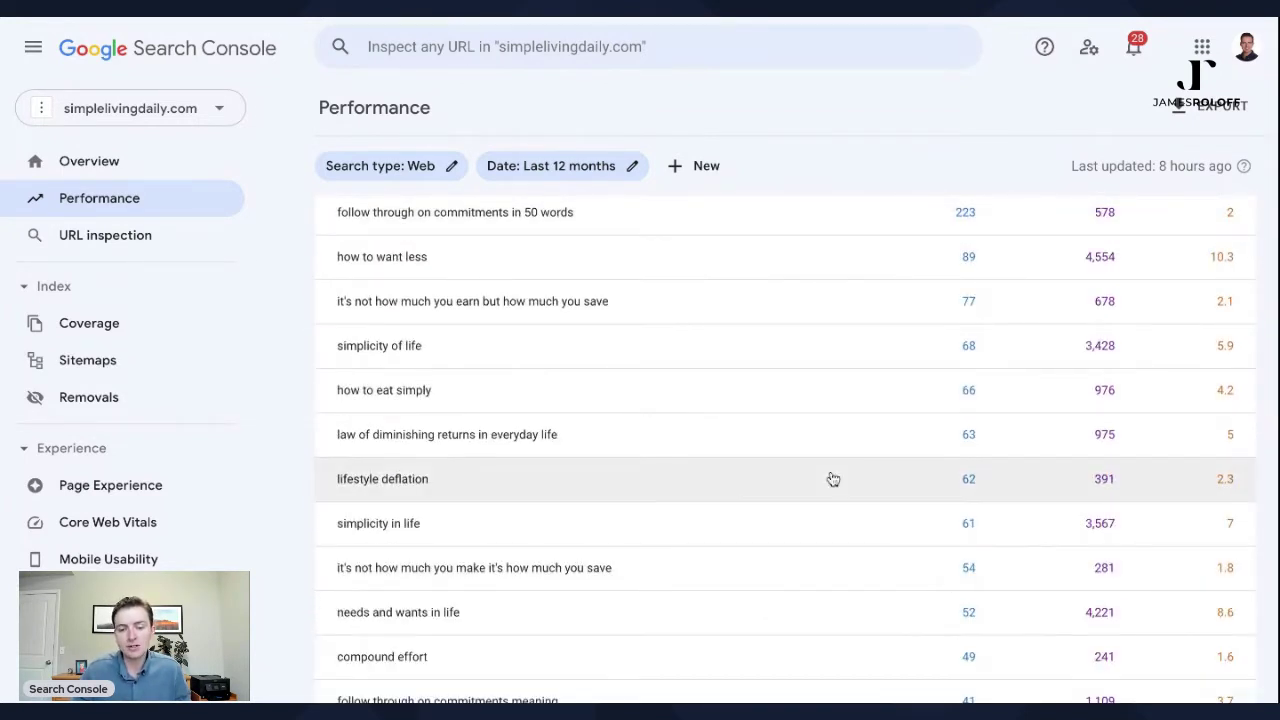
# Examine the extended query list down to the queries without clicks, comparing their impressions and average positions
pyautogui.scroll(-15, 788, 375)
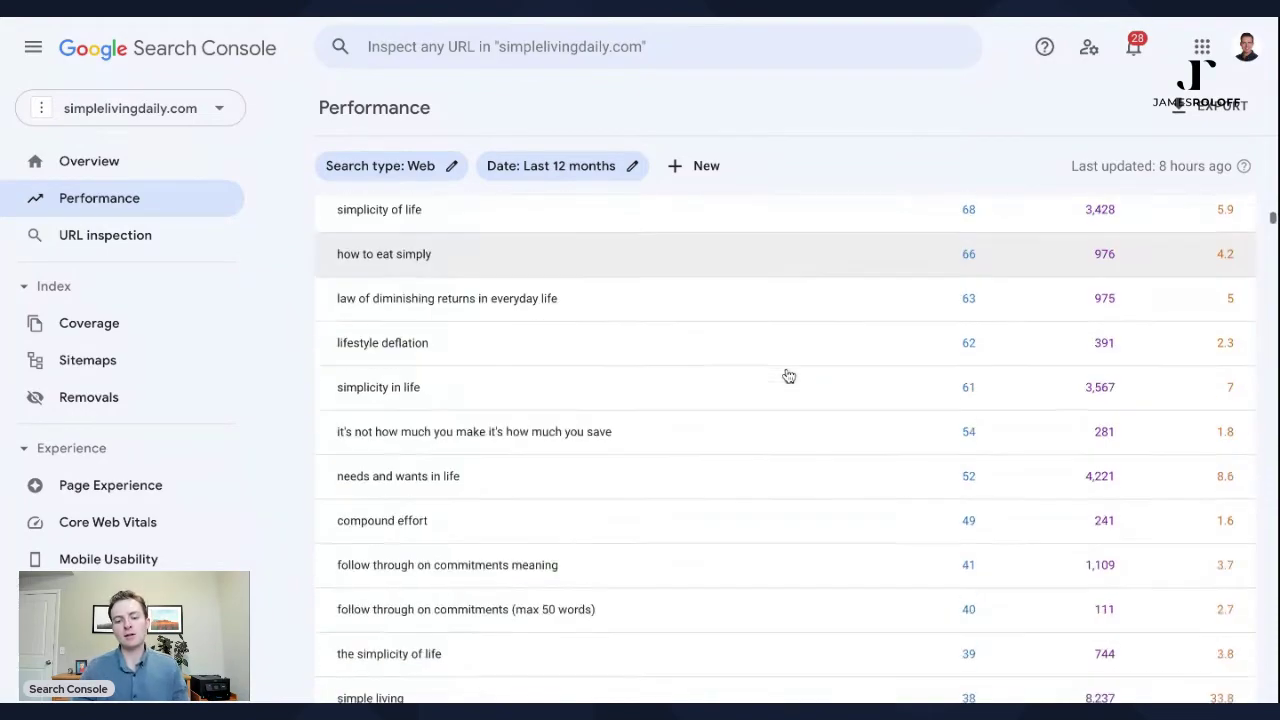
pyautogui.scroll(-20, 788, 375)
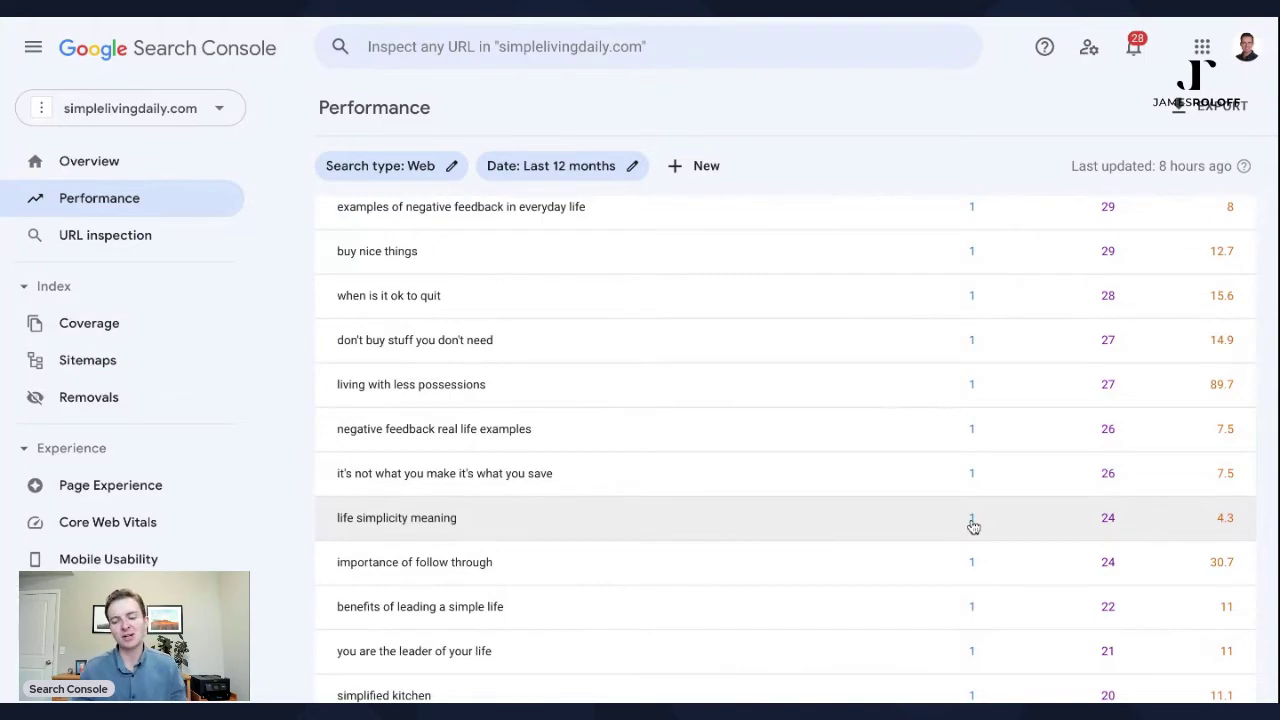
pyautogui.scroll(-20, 973, 526)
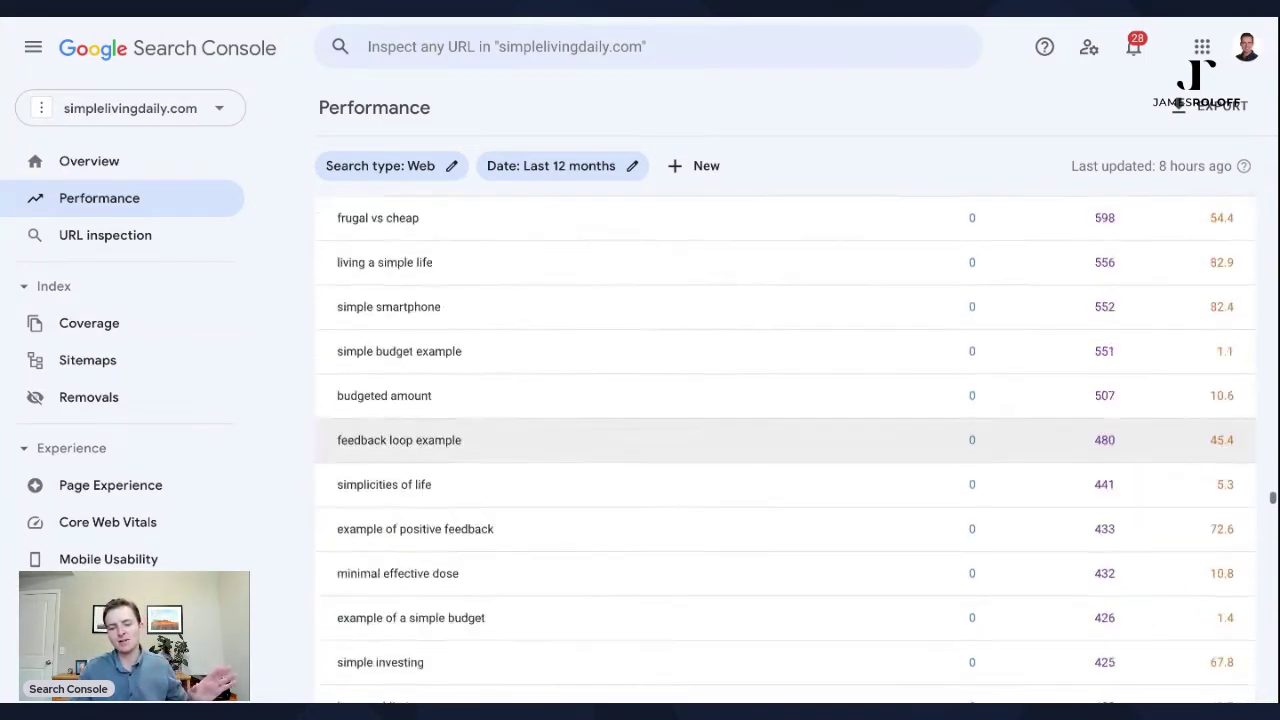
pyautogui.scroll(-20, 785, 450)
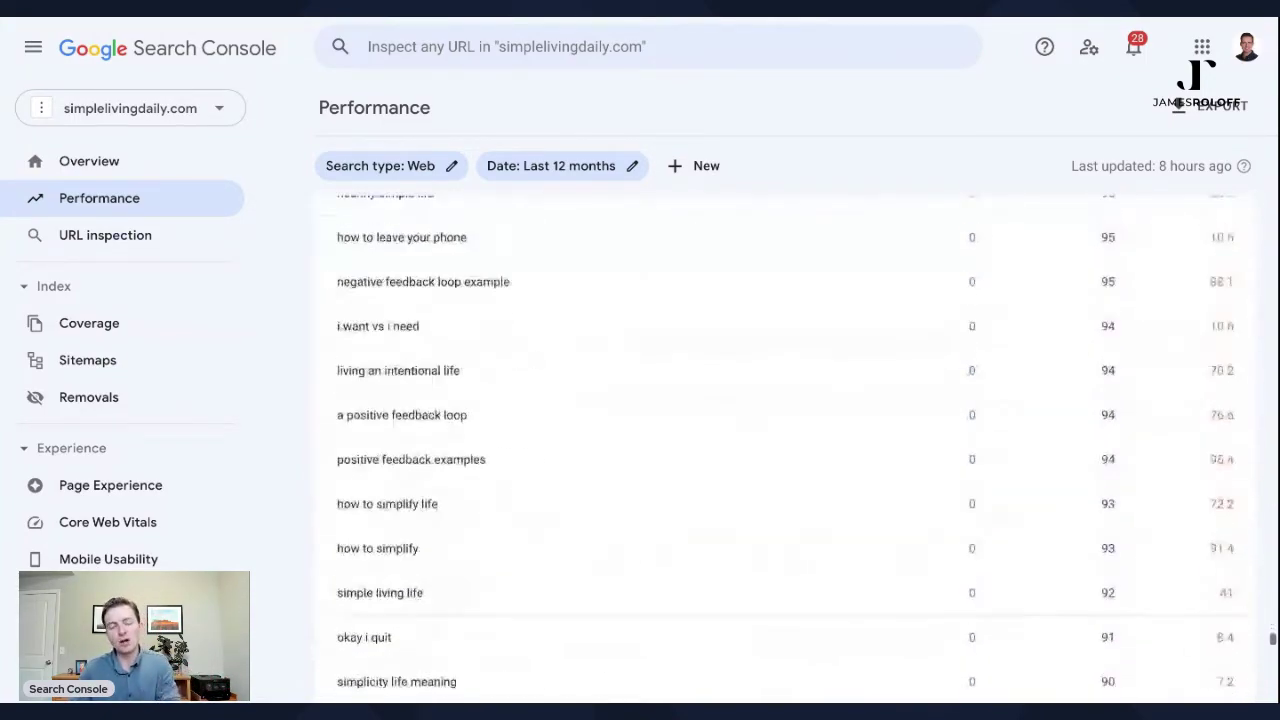
pyautogui.scroll(-5, 986, 391)
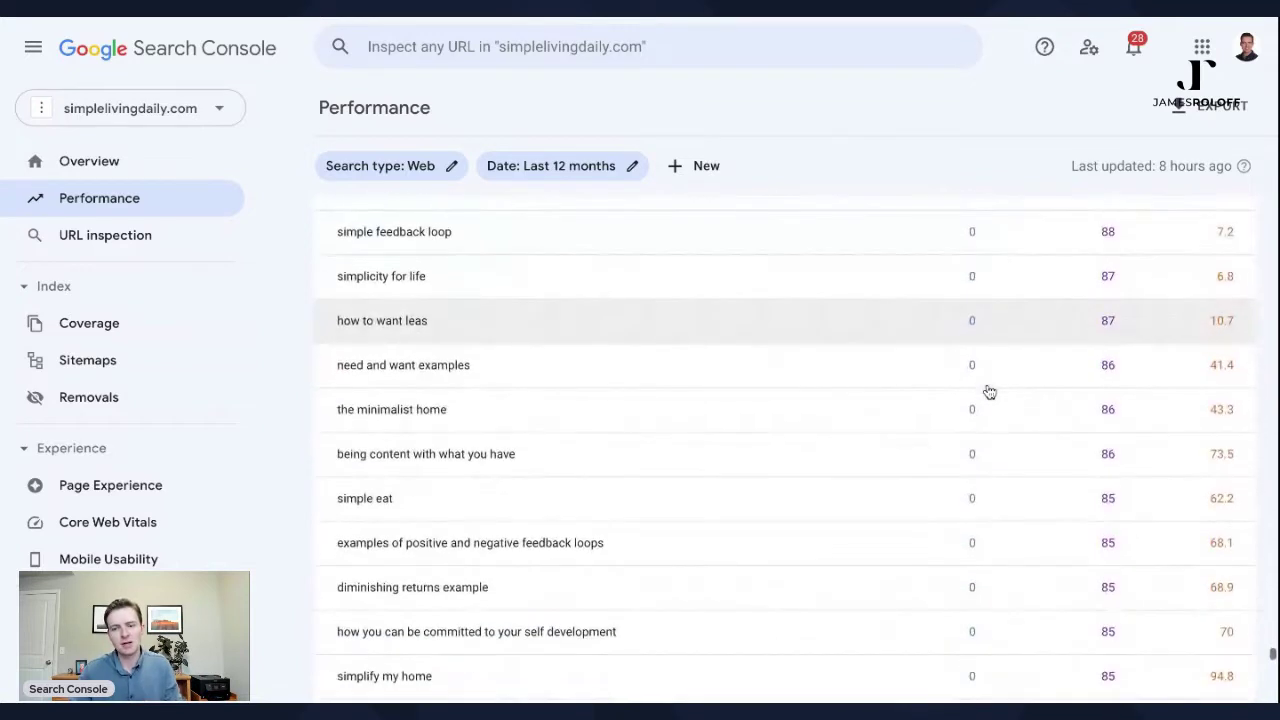
pyautogui.scroll(-3, 989, 391)
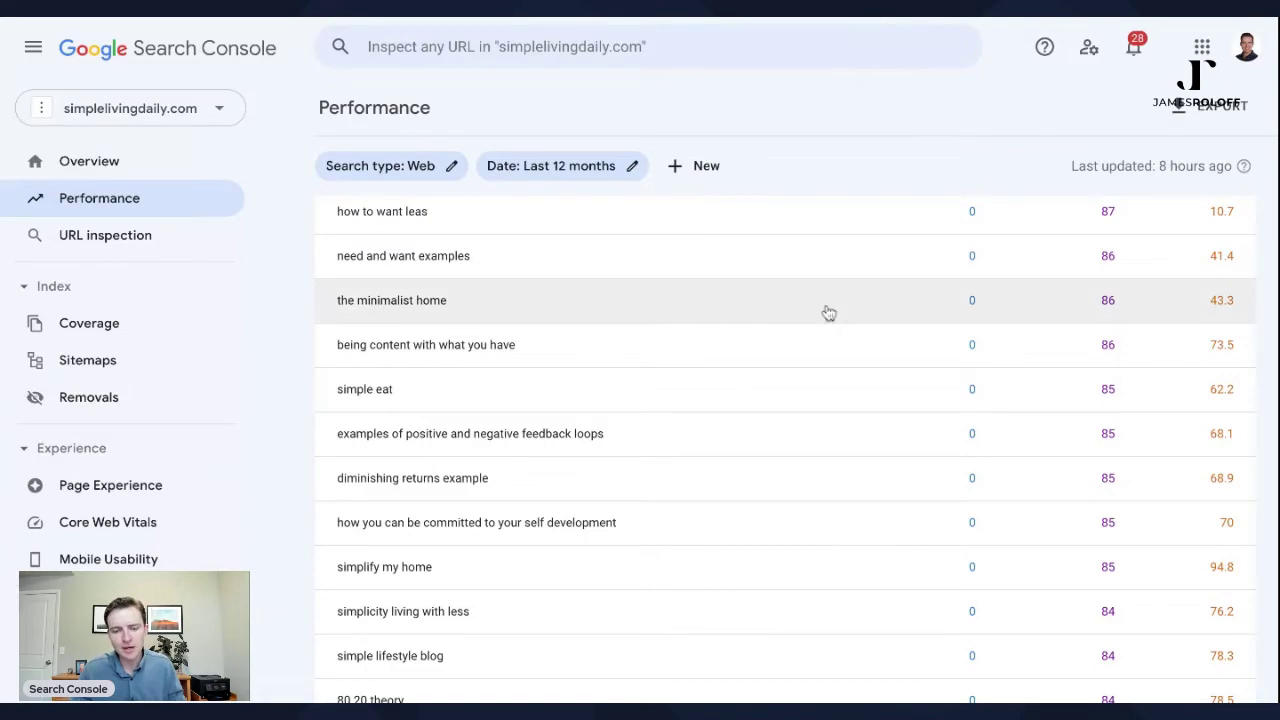
pyautogui.scroll(15, 816, 304)
pyautogui.scroll(20, 816, 304)
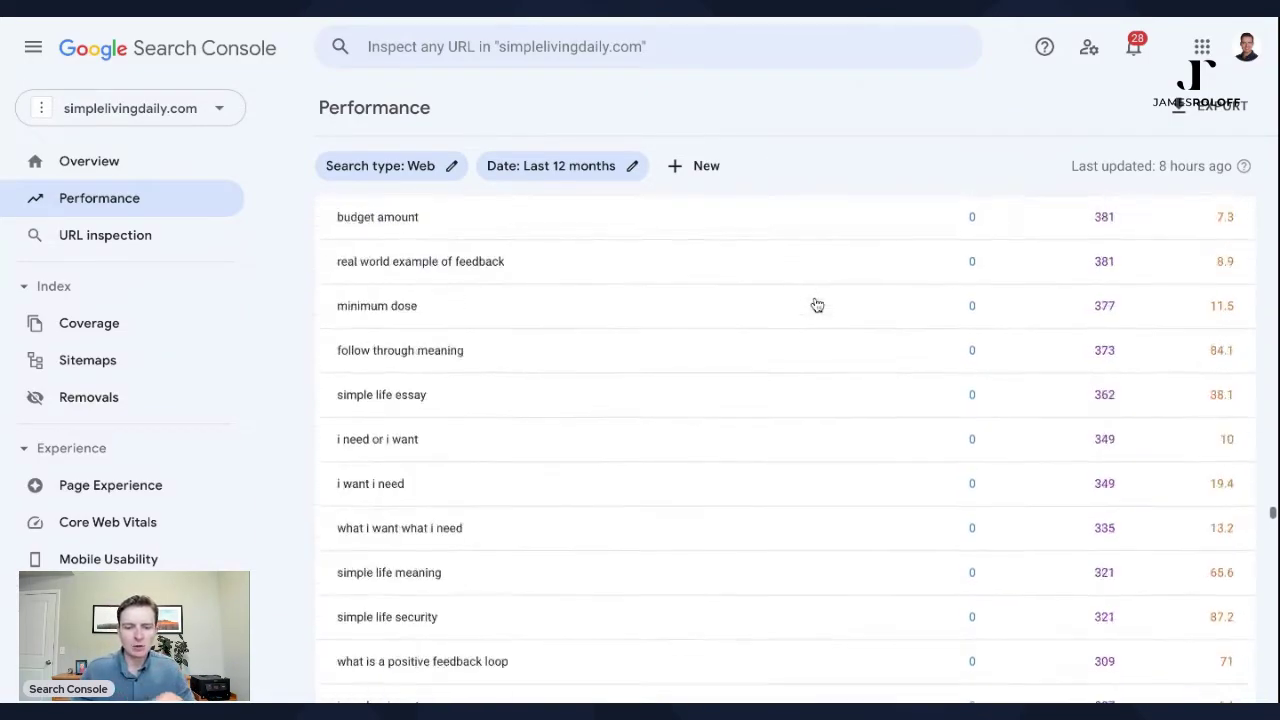
pyautogui.scroll(10, 816, 304)
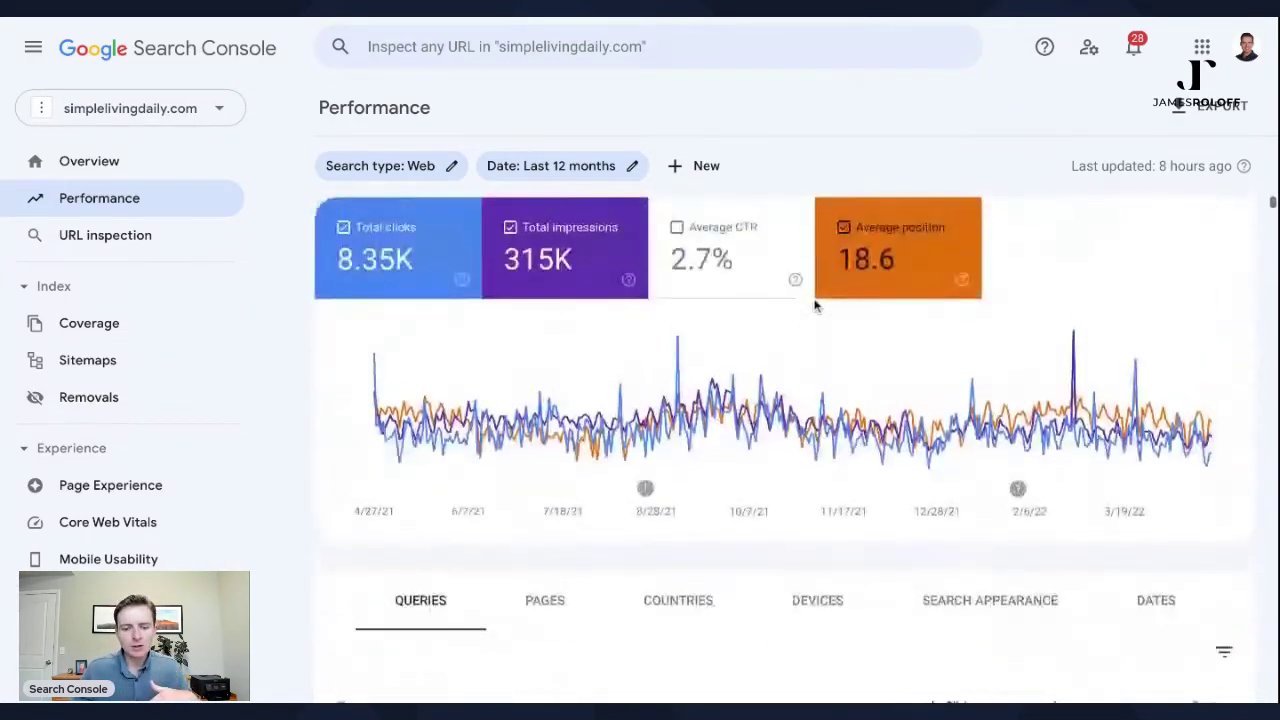
# Break the performance data down by page and review the top pages' clicks, impressions and positions
pyautogui.scroll(-3, 816, 304)
pyautogui.click(548, 495)
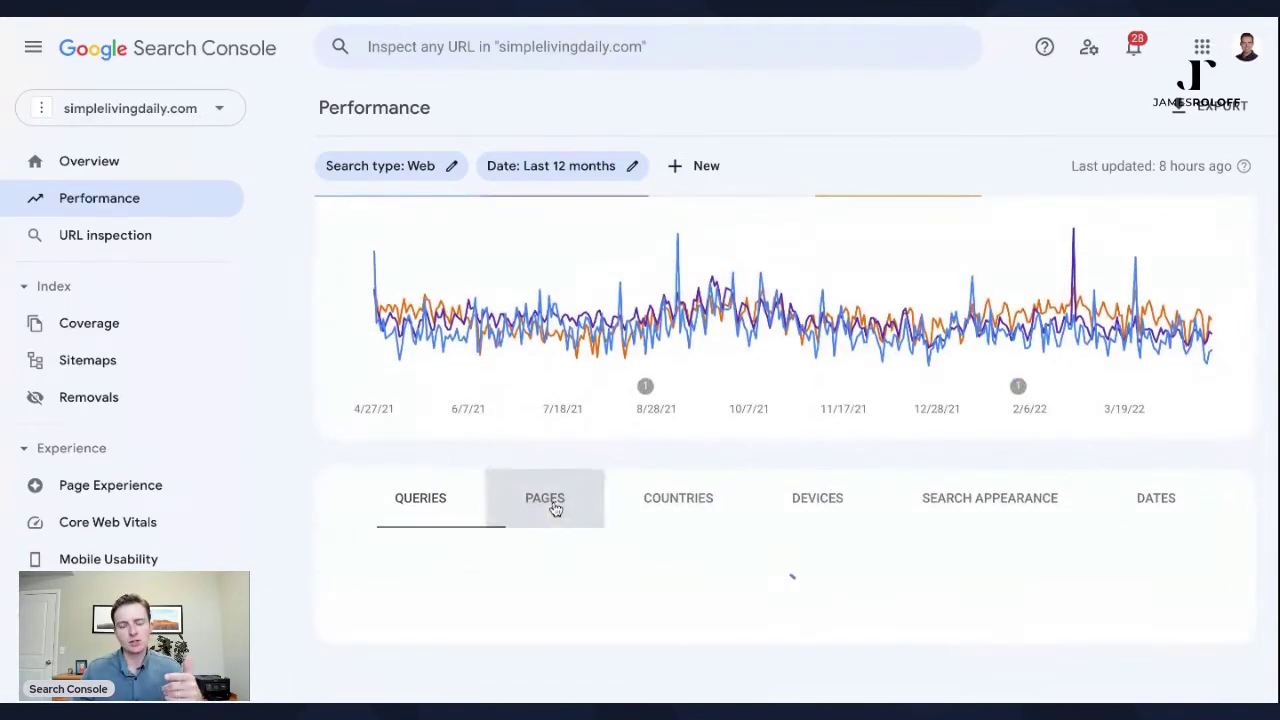
pyautogui.scroll(-5, 585, 440)
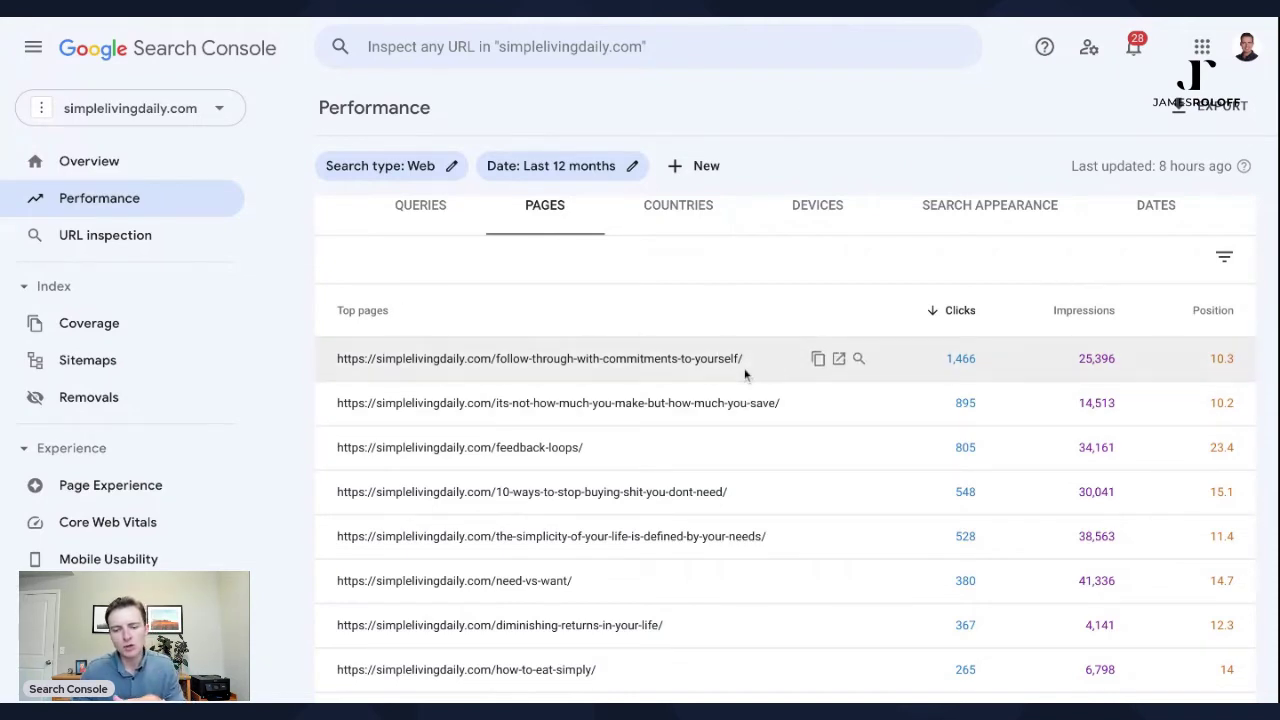
pyautogui.scroll(-3, 750, 400)
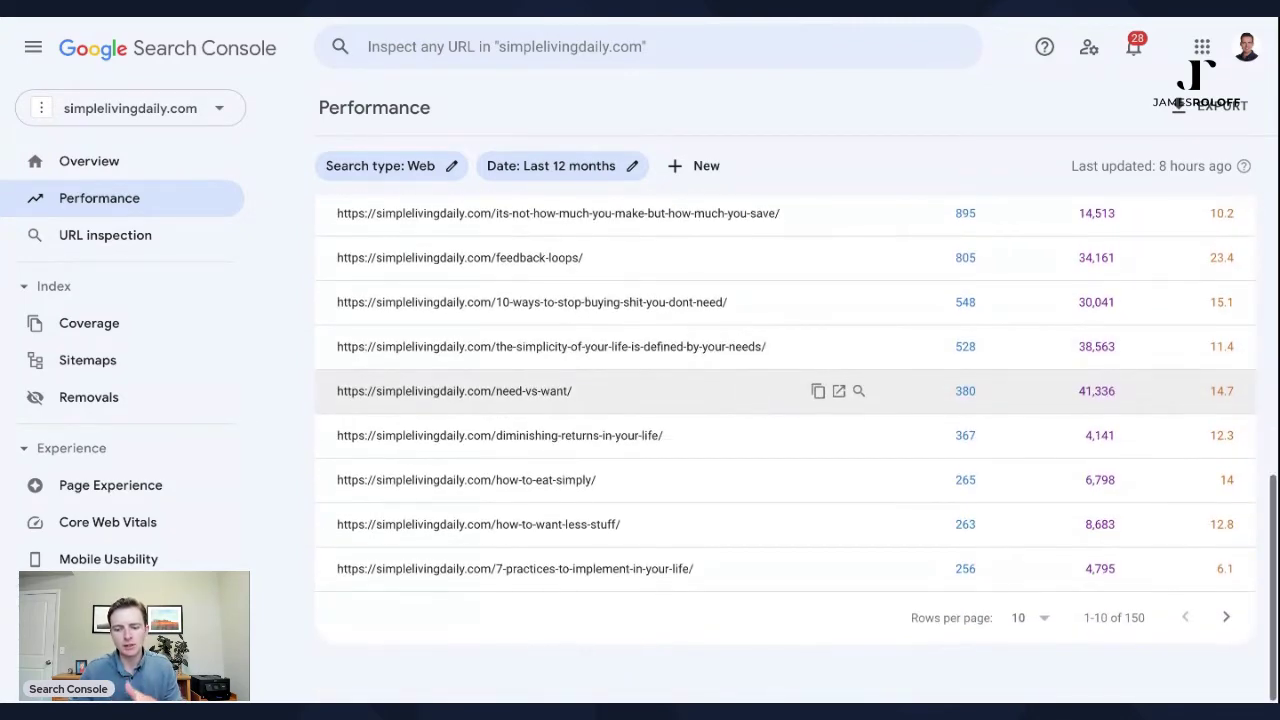
pyautogui.scroll(5, 823, 386)
pyautogui.scroll(-2, 877, 457)
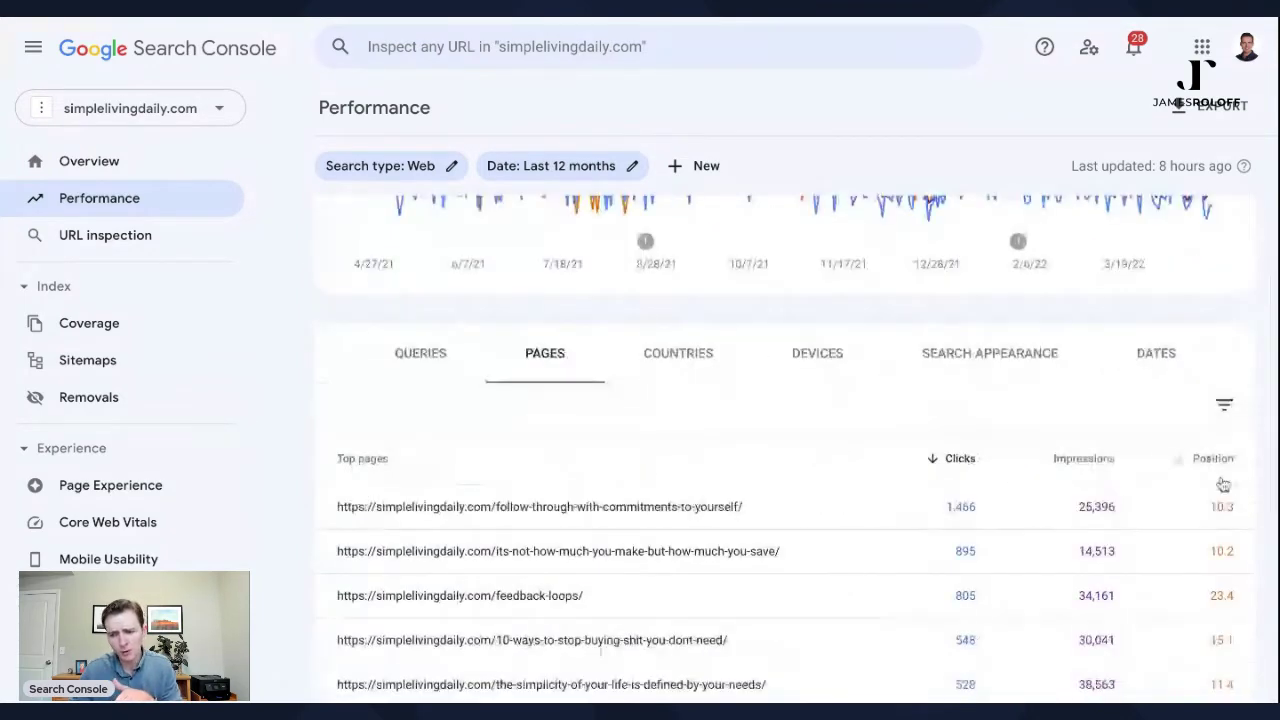
pyautogui.scroll(-3, 1210, 487)
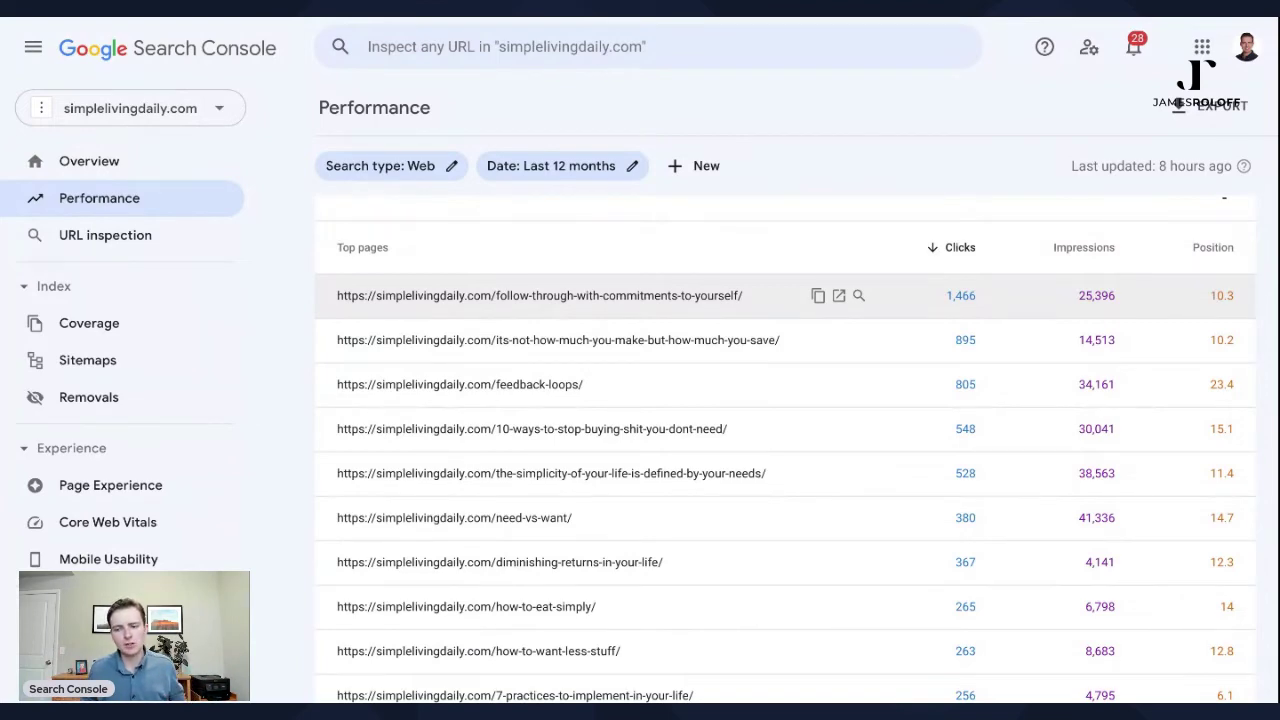
pyautogui.scroll(-2, 1080, 286)
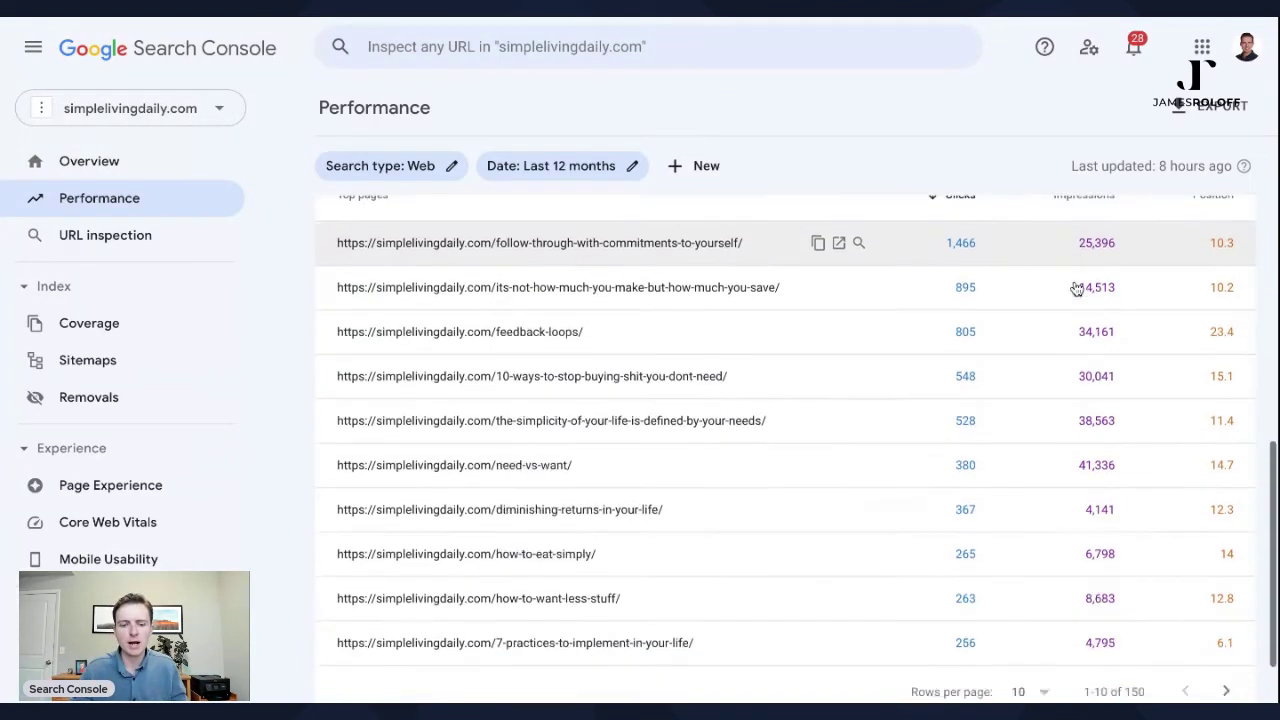
# Break the performance data down by country and review which countries bring the most clicks and impressions
pyautogui.scroll(4, 703, 414)
pyautogui.click(705, 440)
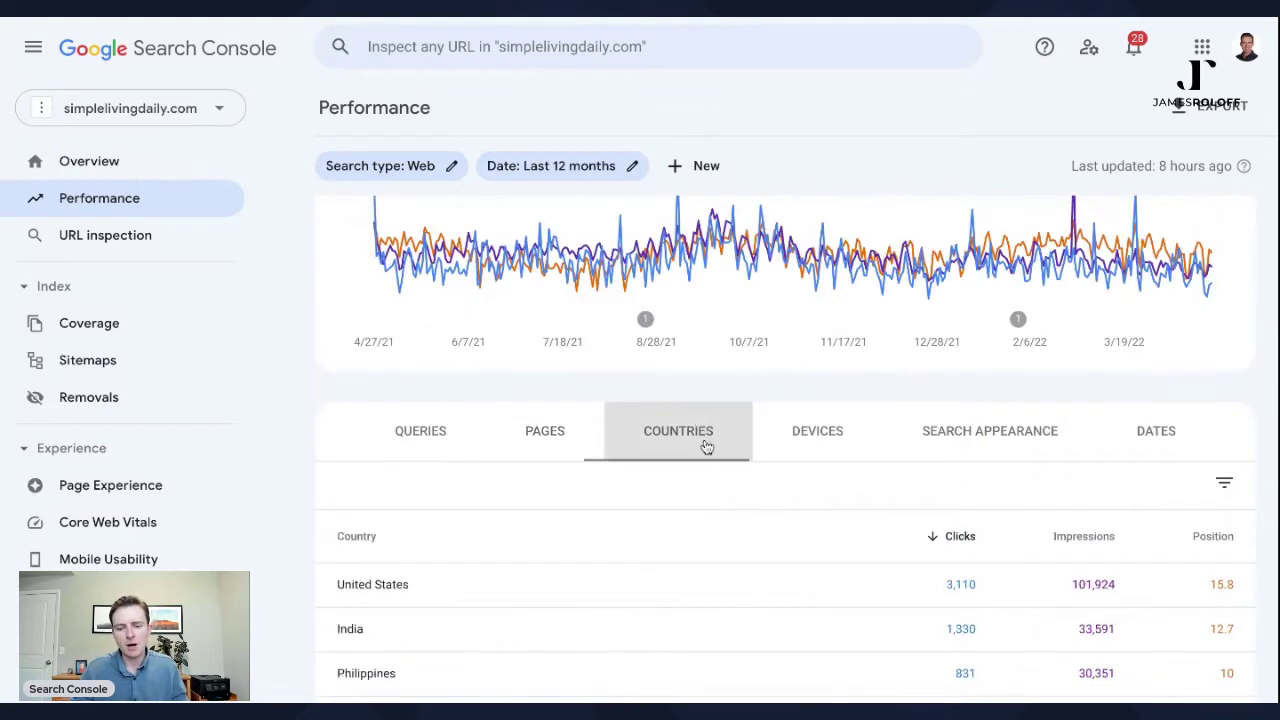
pyautogui.scroll(-1, 786, 466)
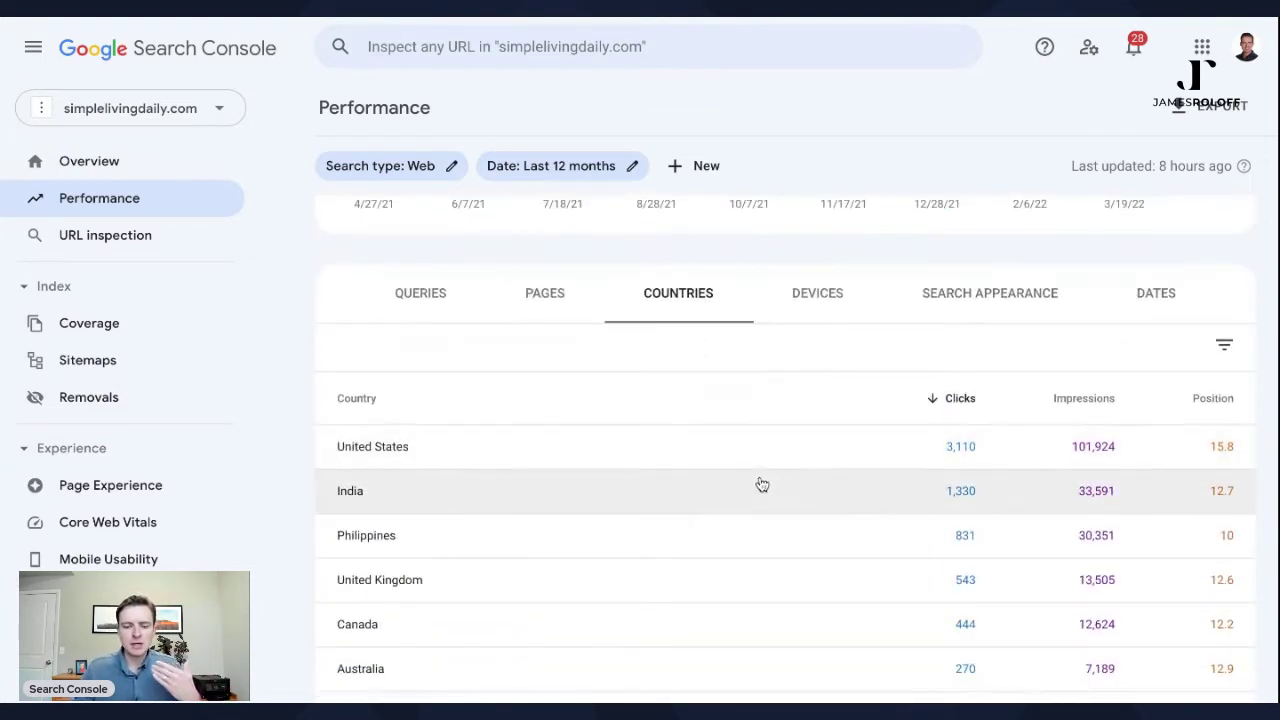
pyautogui.scroll(-1, 738, 454)
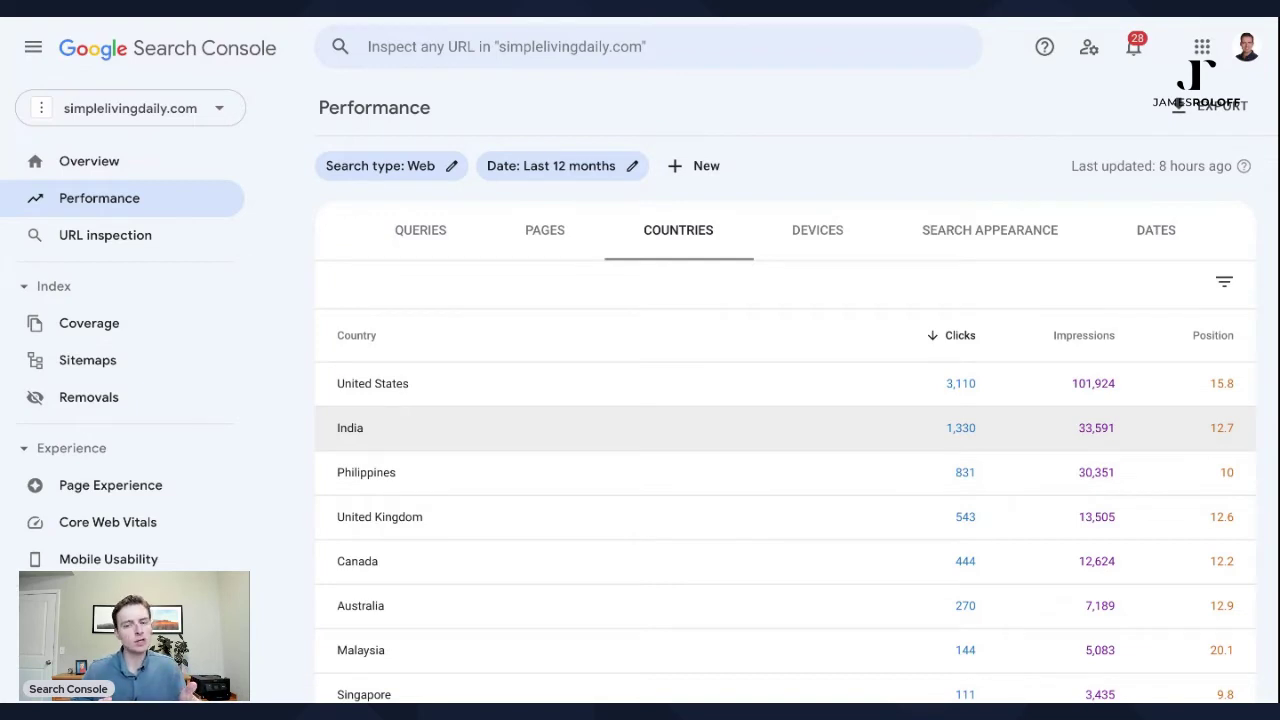
# Review the site's clicks, impressions and positions by device and by search appearance
pyautogui.click(826, 227)
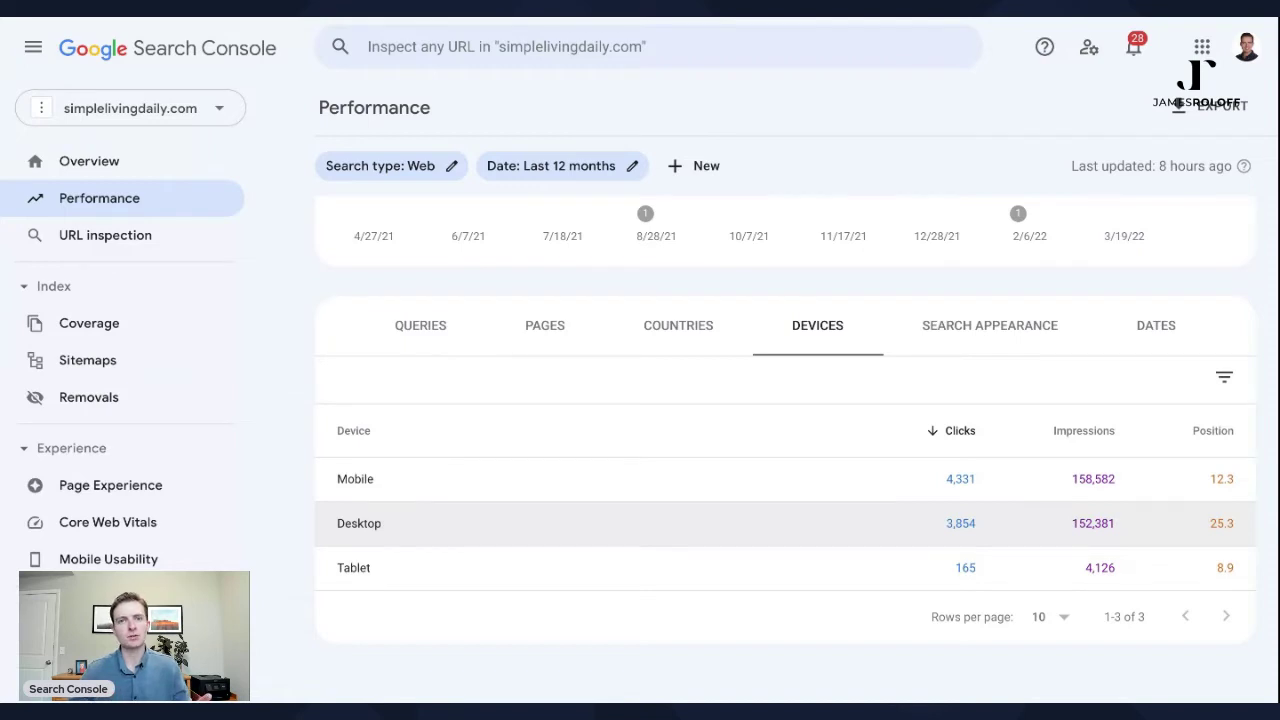
pyautogui.click(1014, 326)
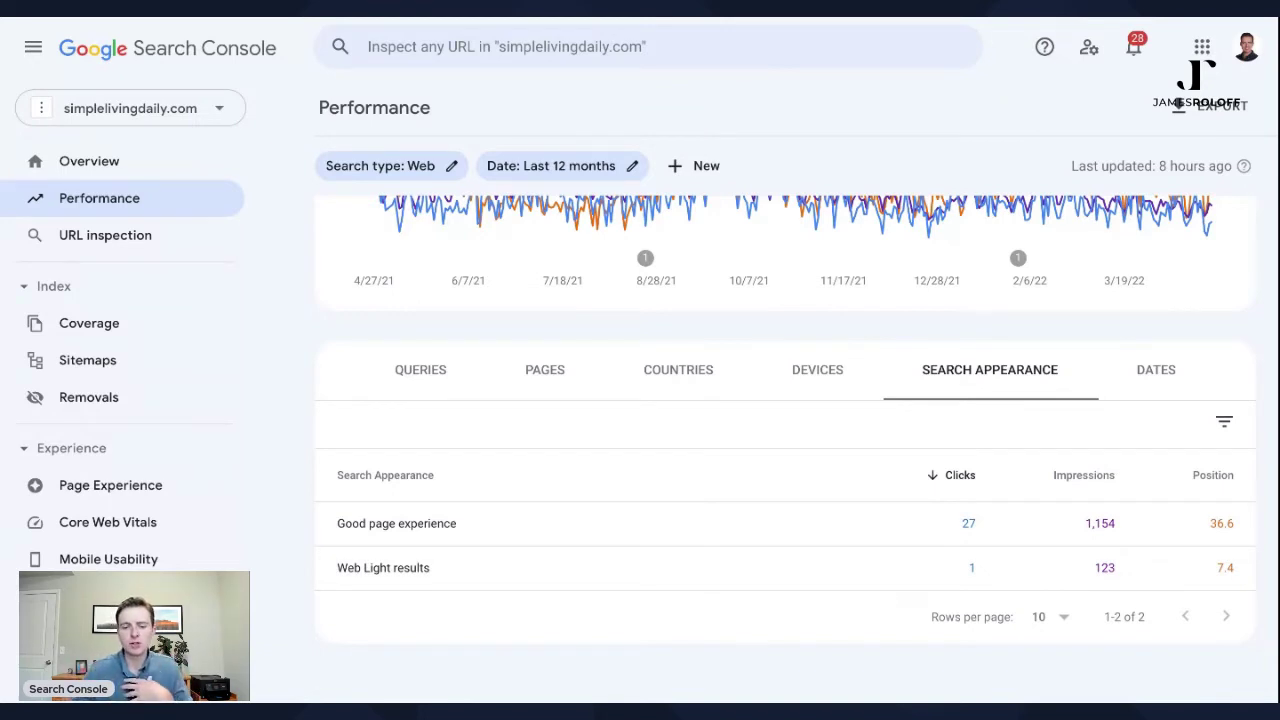
# Break the performance data down by date and review the daily clicks, impressions and positions
pyautogui.click(1131, 383)
pyautogui.scroll(-1, 826, 506)
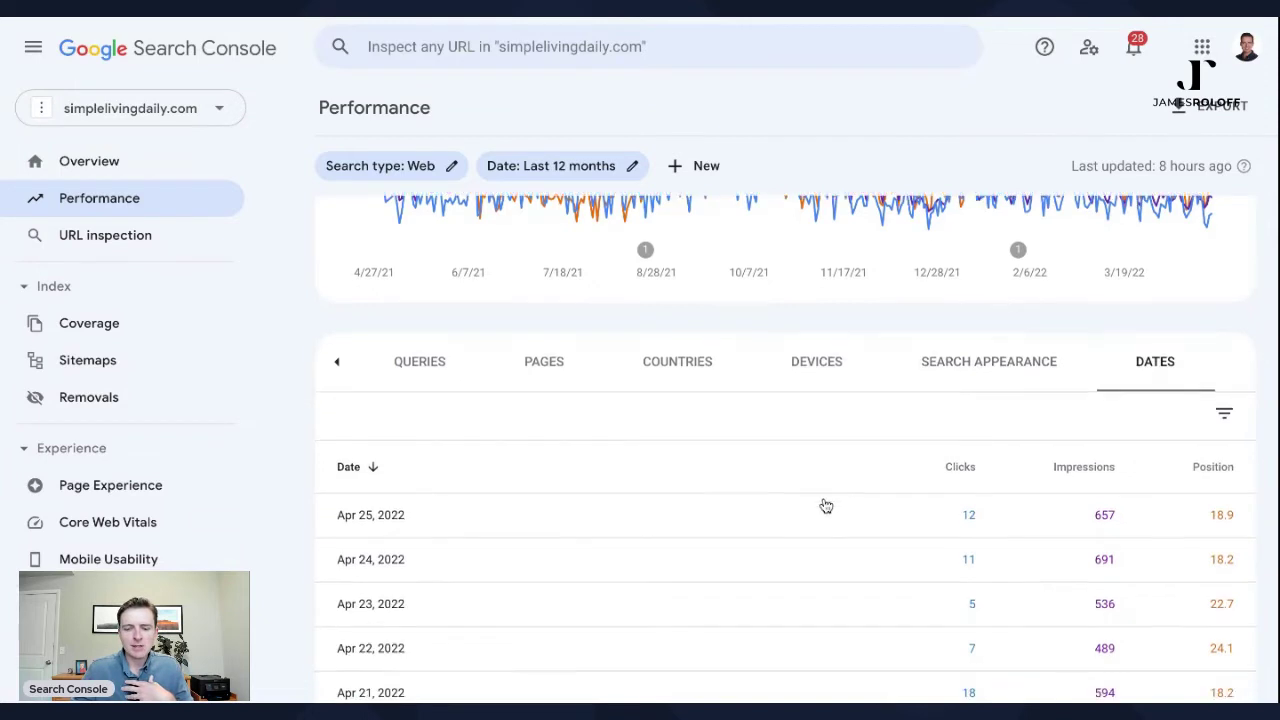
pyautogui.scroll(-3, 826, 506)
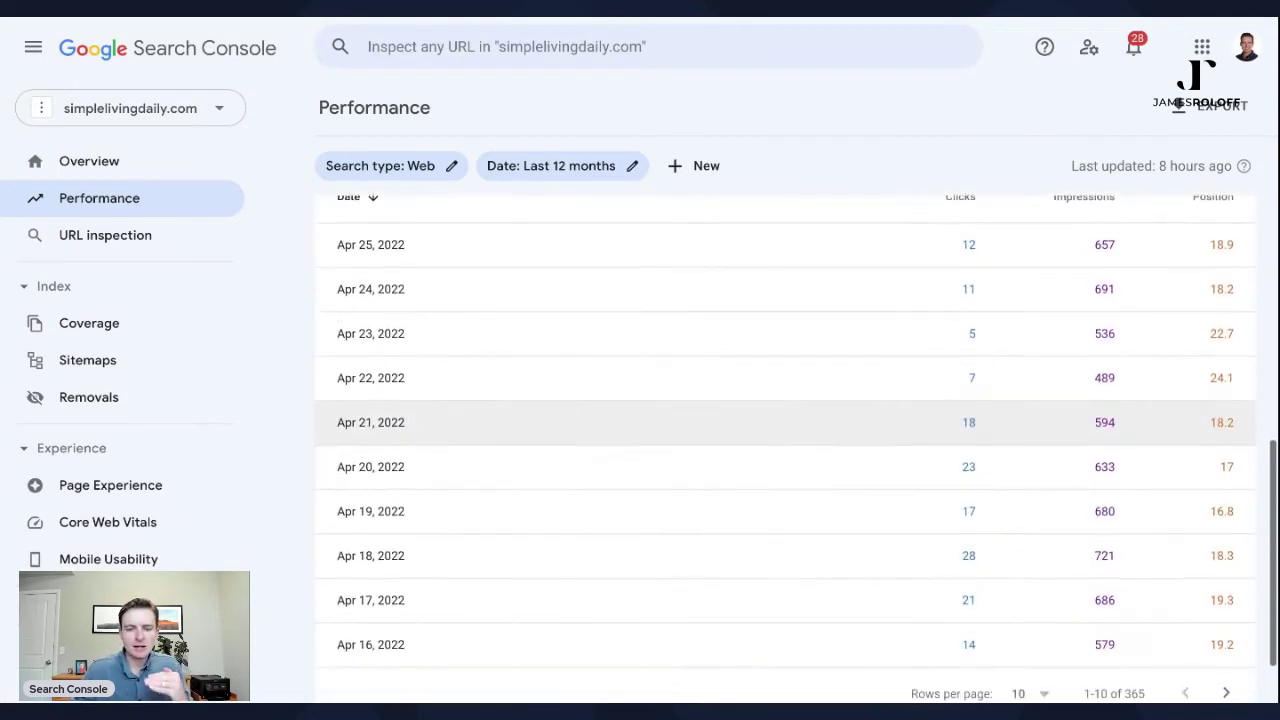
pyautogui.scroll(-1, 948, 490)
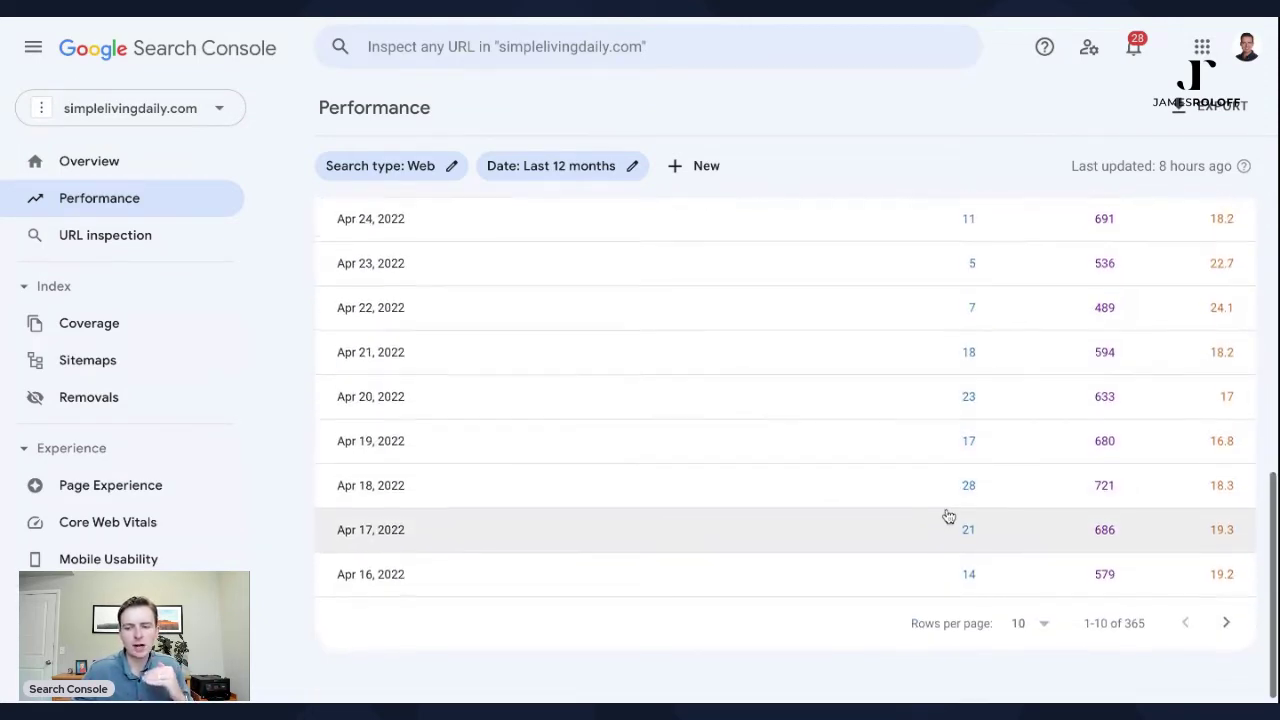
pyautogui.scroll(5, 948, 516)
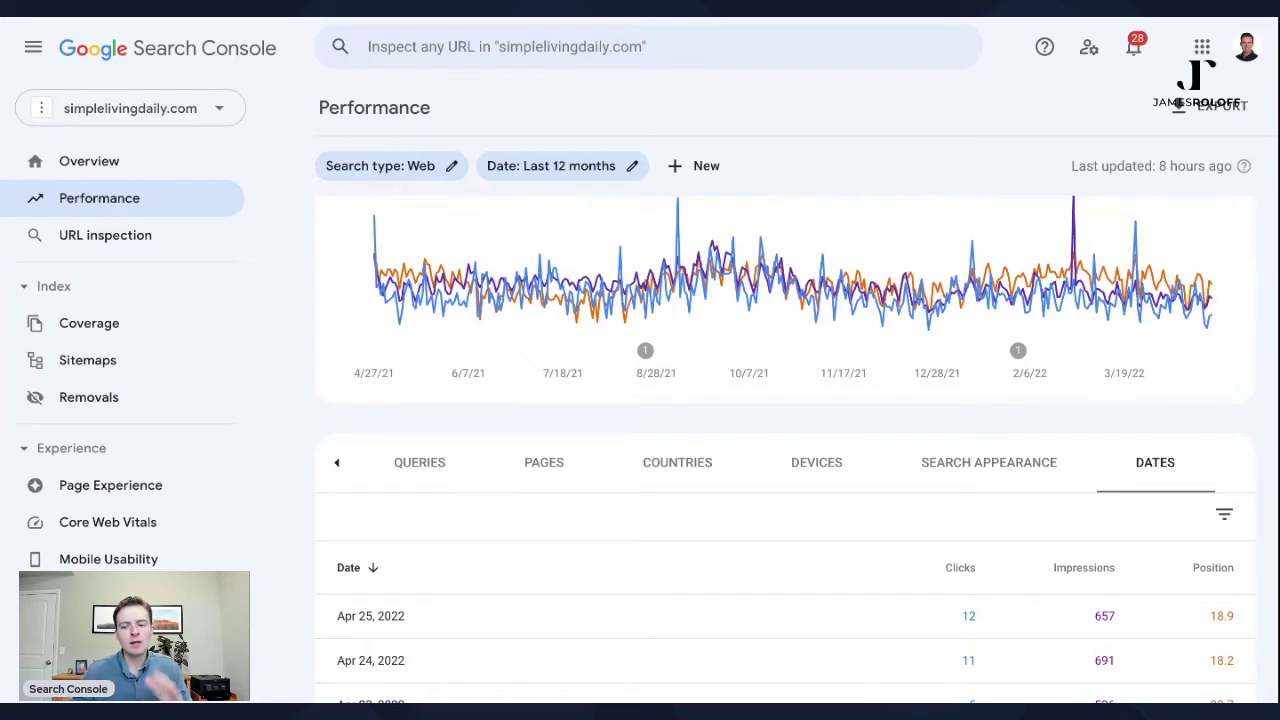
pyautogui.scroll(-1, 975, 540)
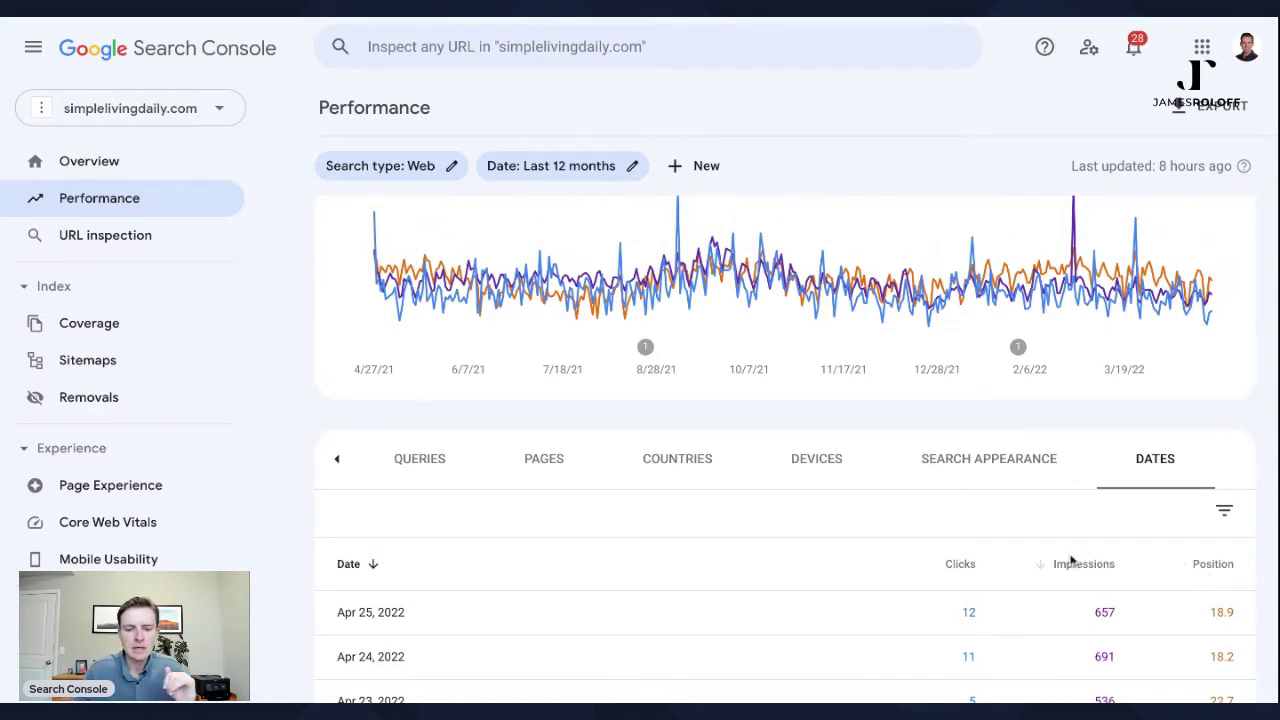
# Set the report's date range to compare the last 3 months to the previous period
pyautogui.scroll(2, 1071, 563)
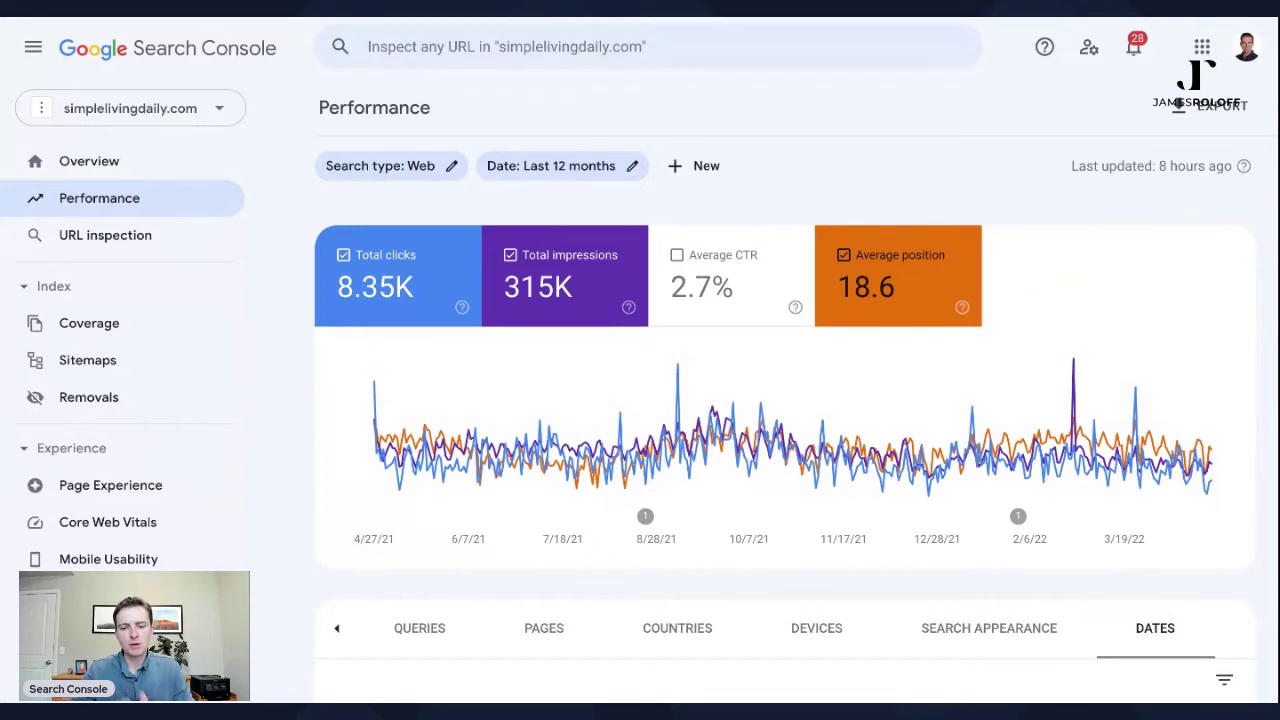
pyautogui.click(608, 172)
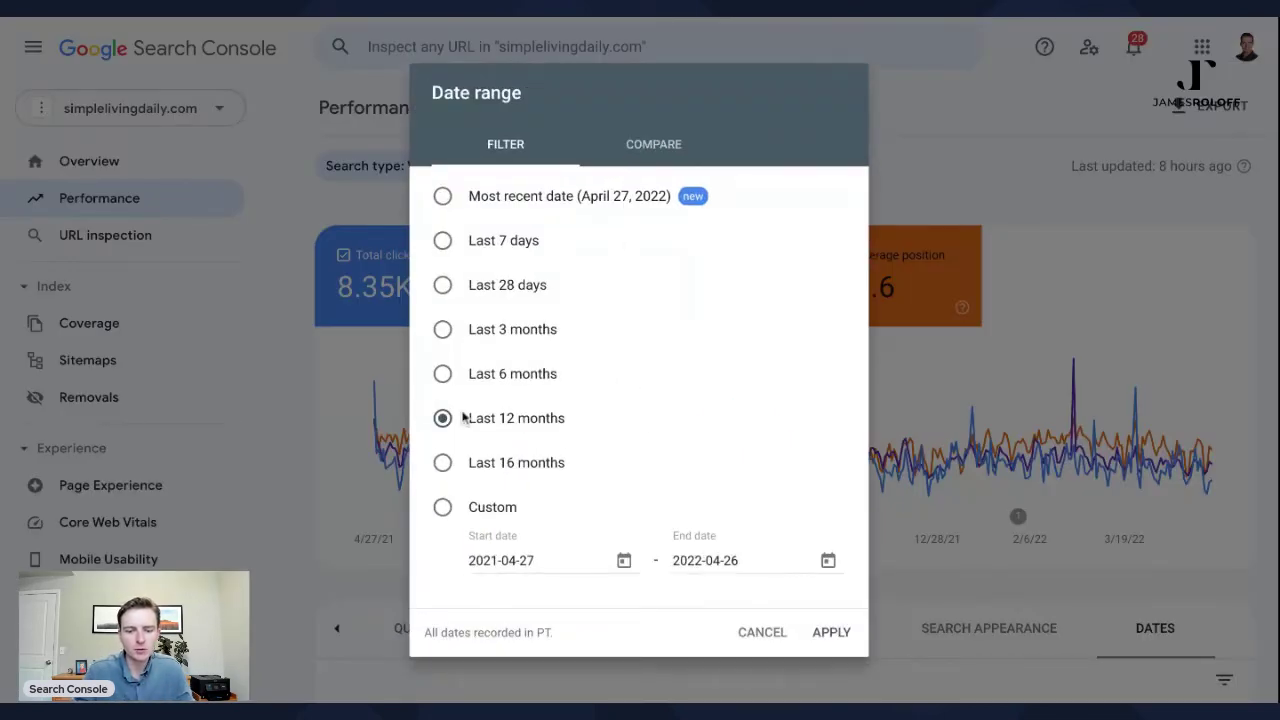
pyautogui.click(652, 146)
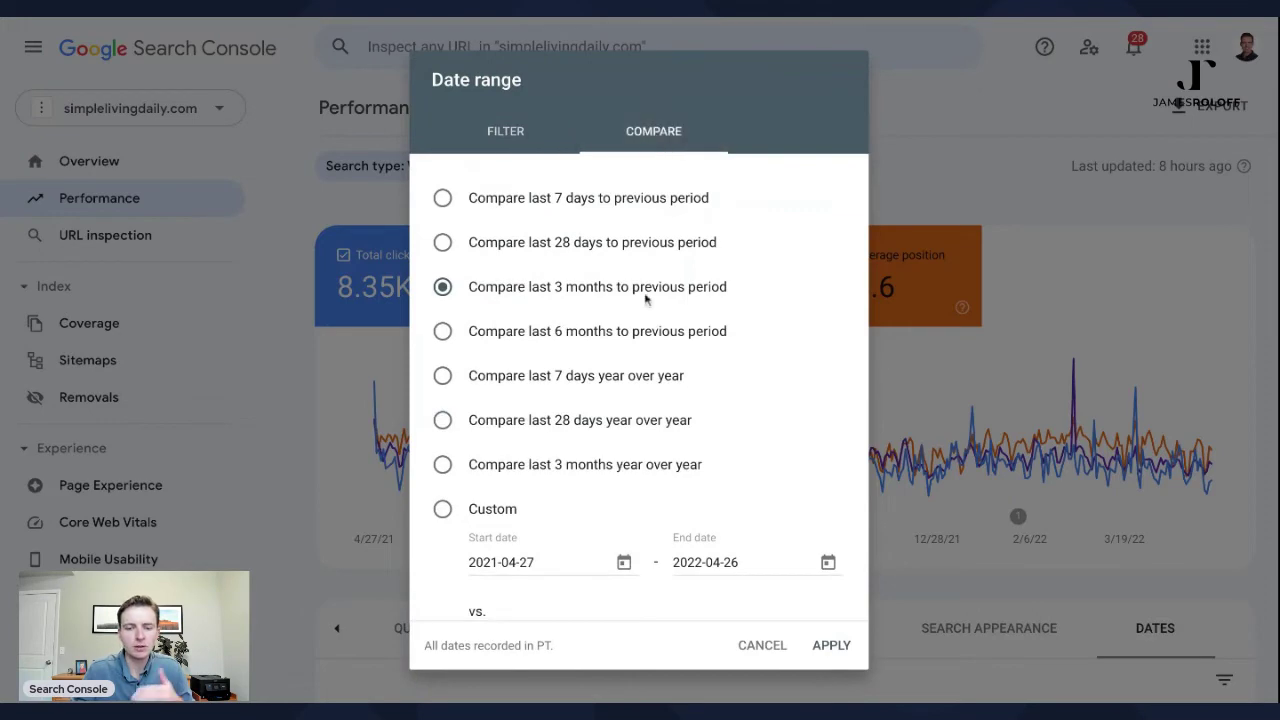
pyautogui.click(831, 645)
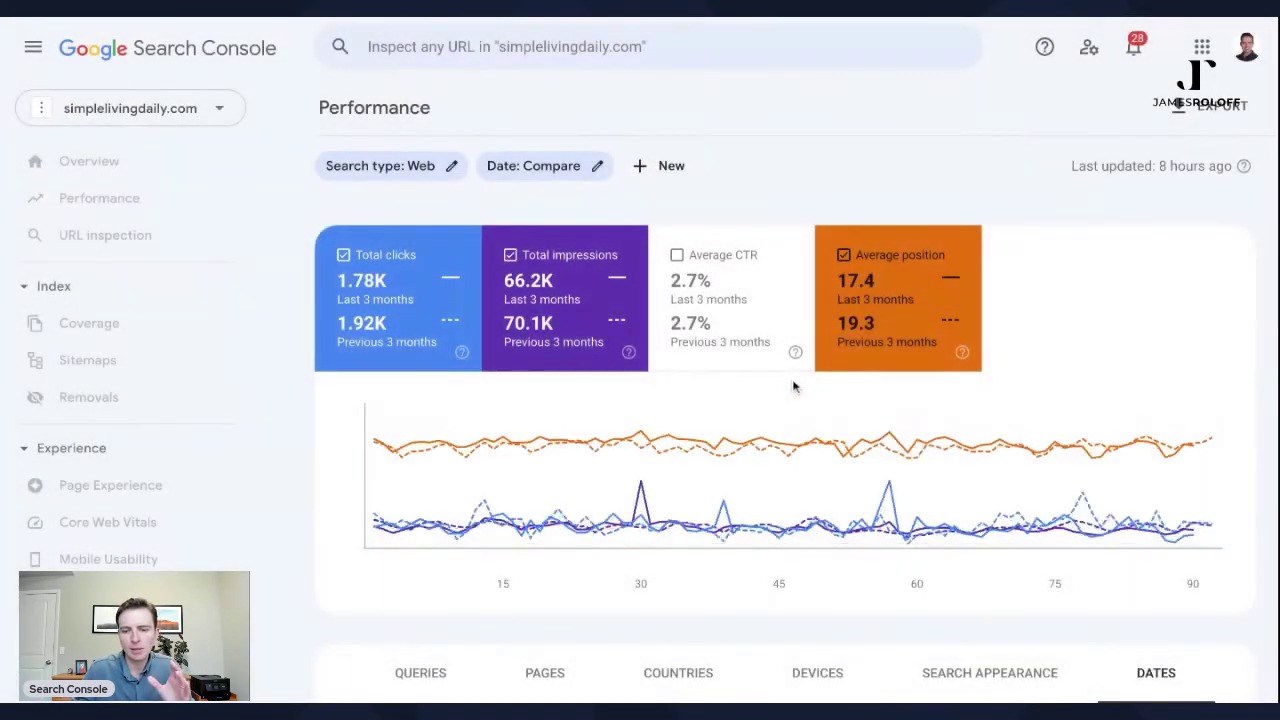
# Remove the Average position and Total impressions metrics from the comparison chart, keeping only Total clicks
pyautogui.click(890, 268)
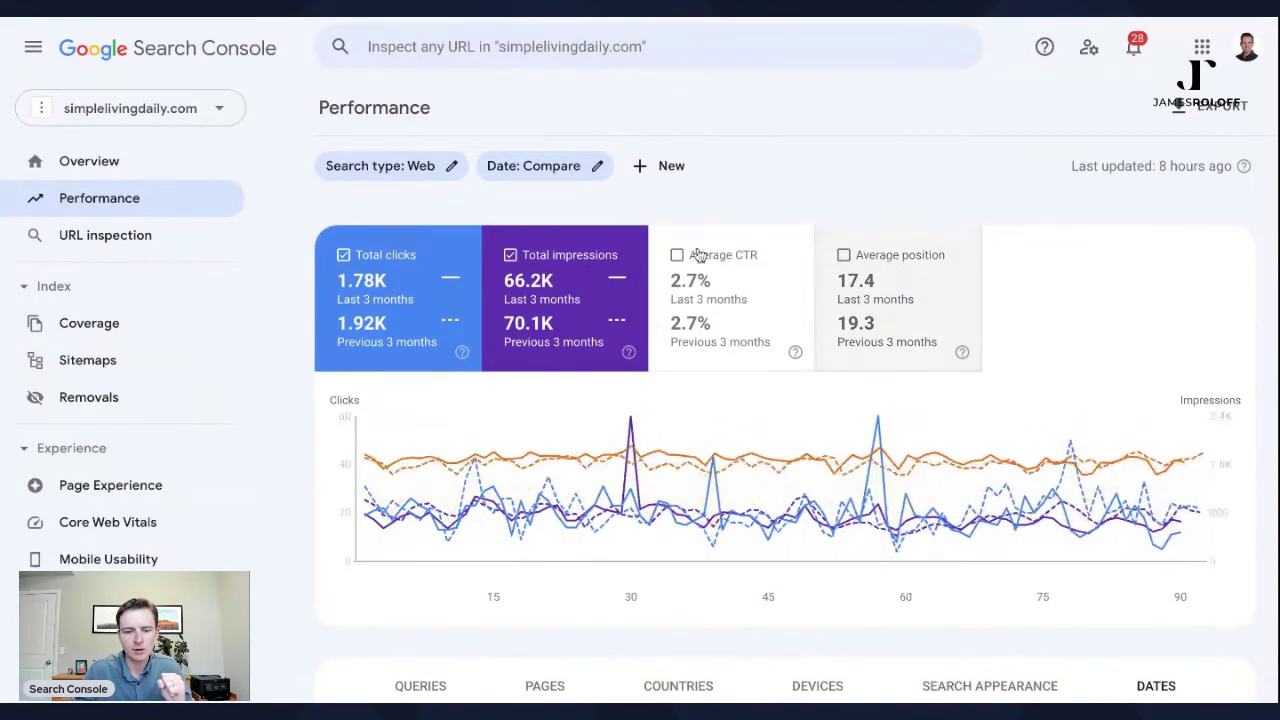
pyautogui.click(598, 258)
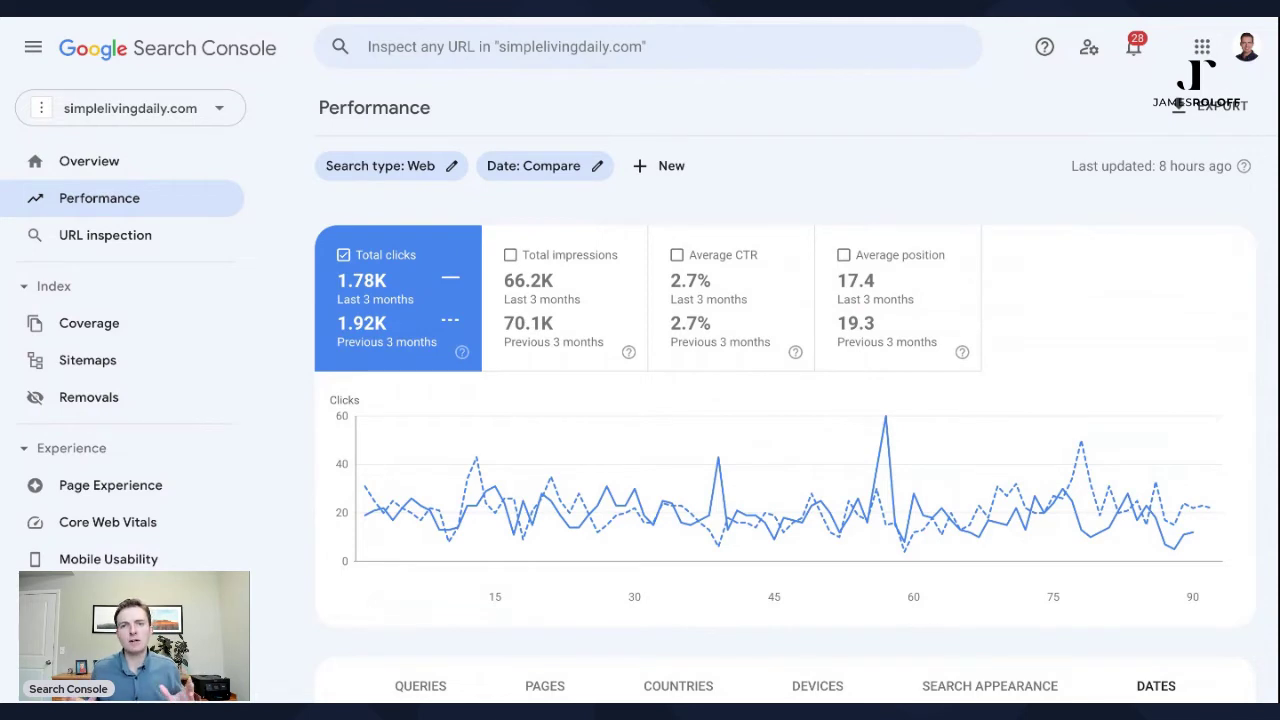
# Show the comparison table broken down by search query
pyautogui.scroll(-2, 617, 406)
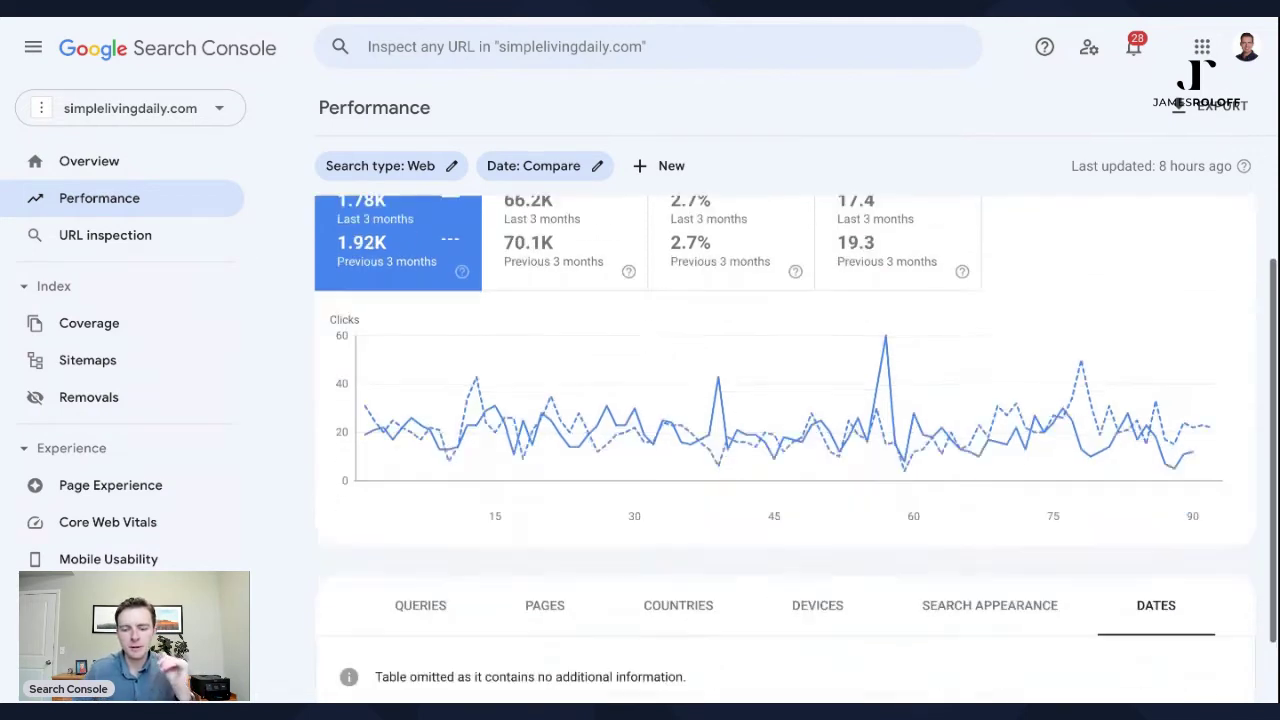
pyautogui.click(426, 540)
pyautogui.scroll(-3, 594, 503)
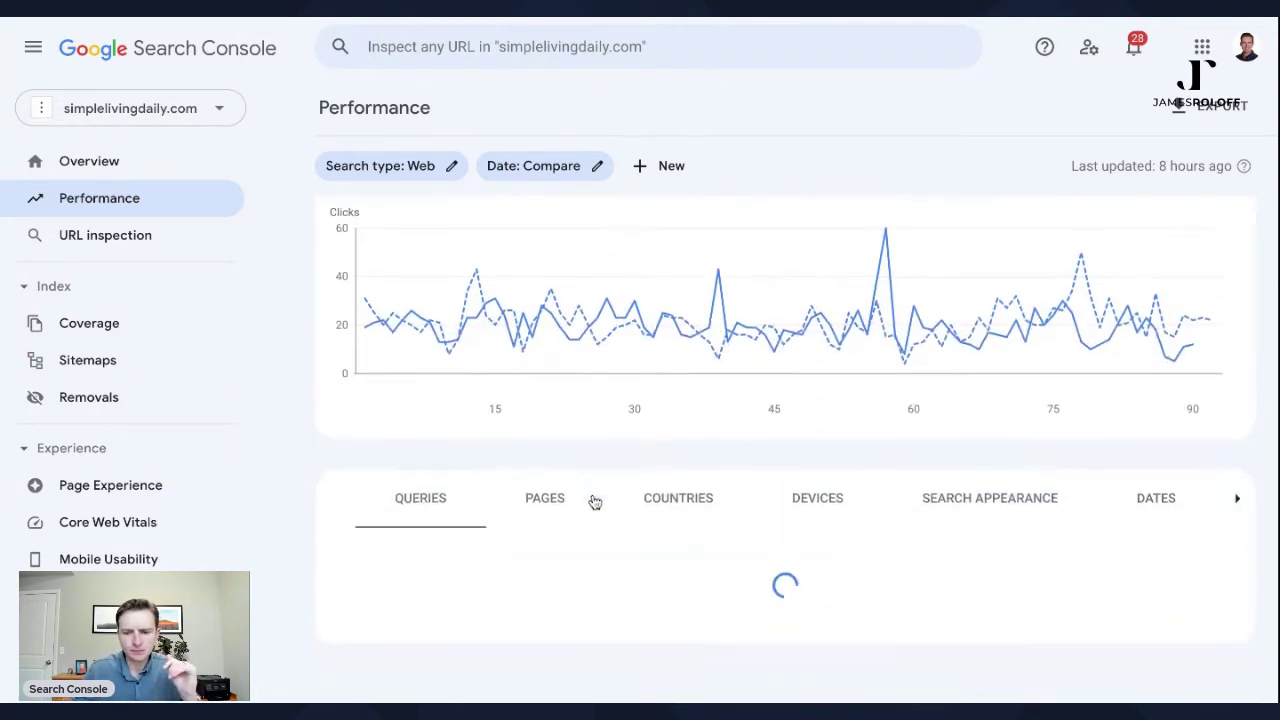
# Review the query comparison, and replace it with a date filter covering the last 12 months
pyautogui.scroll(-1, 792, 346)
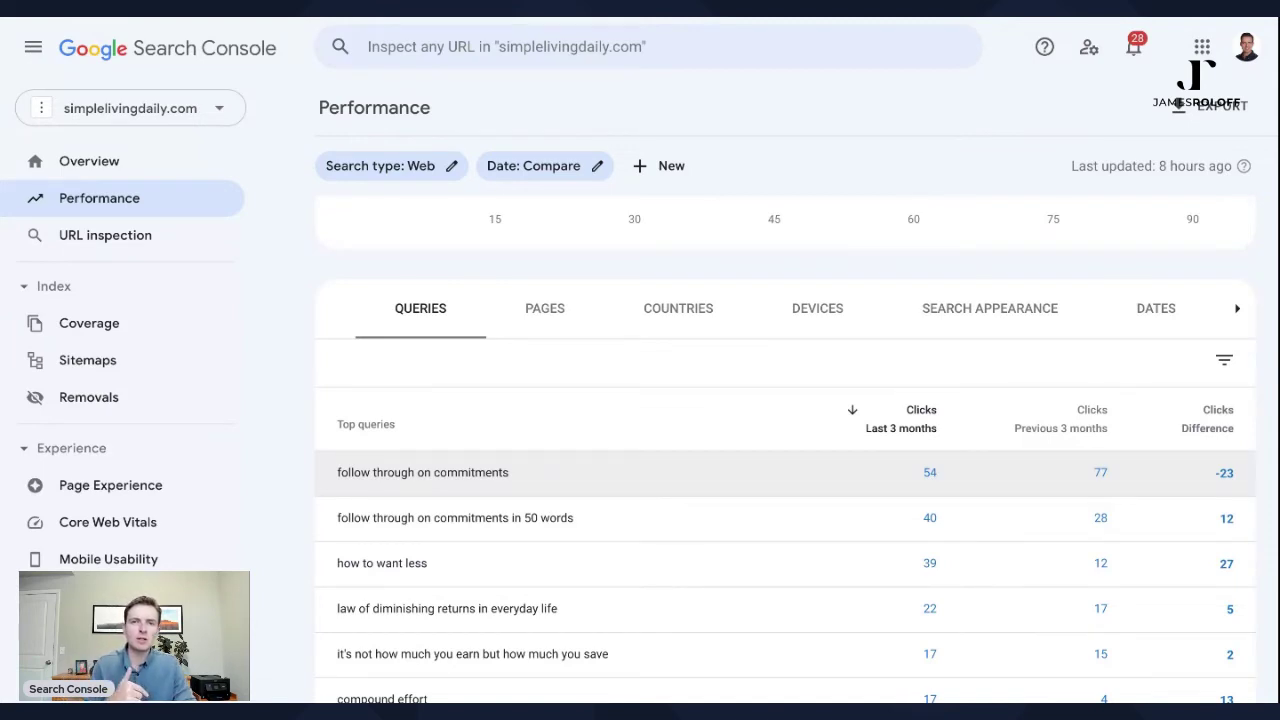
pyautogui.scroll(-1, 796, 449)
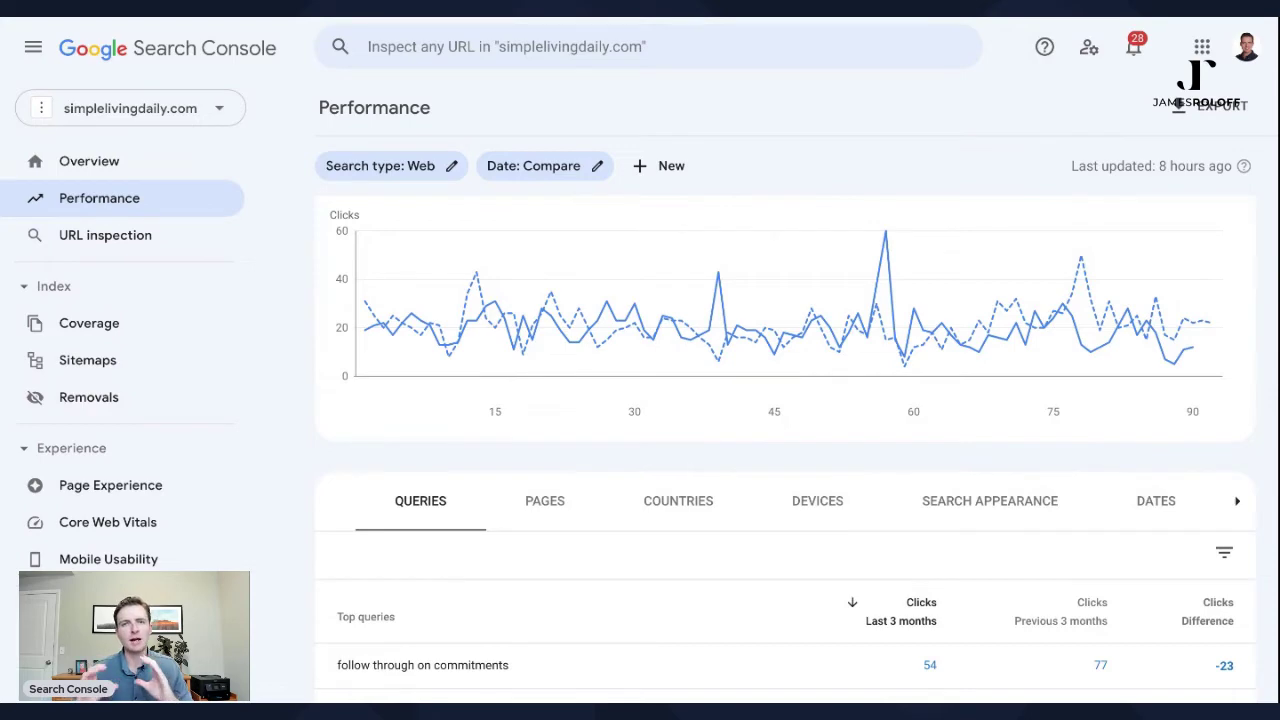
pyautogui.click(598, 170)
pyautogui.click(533, 141)
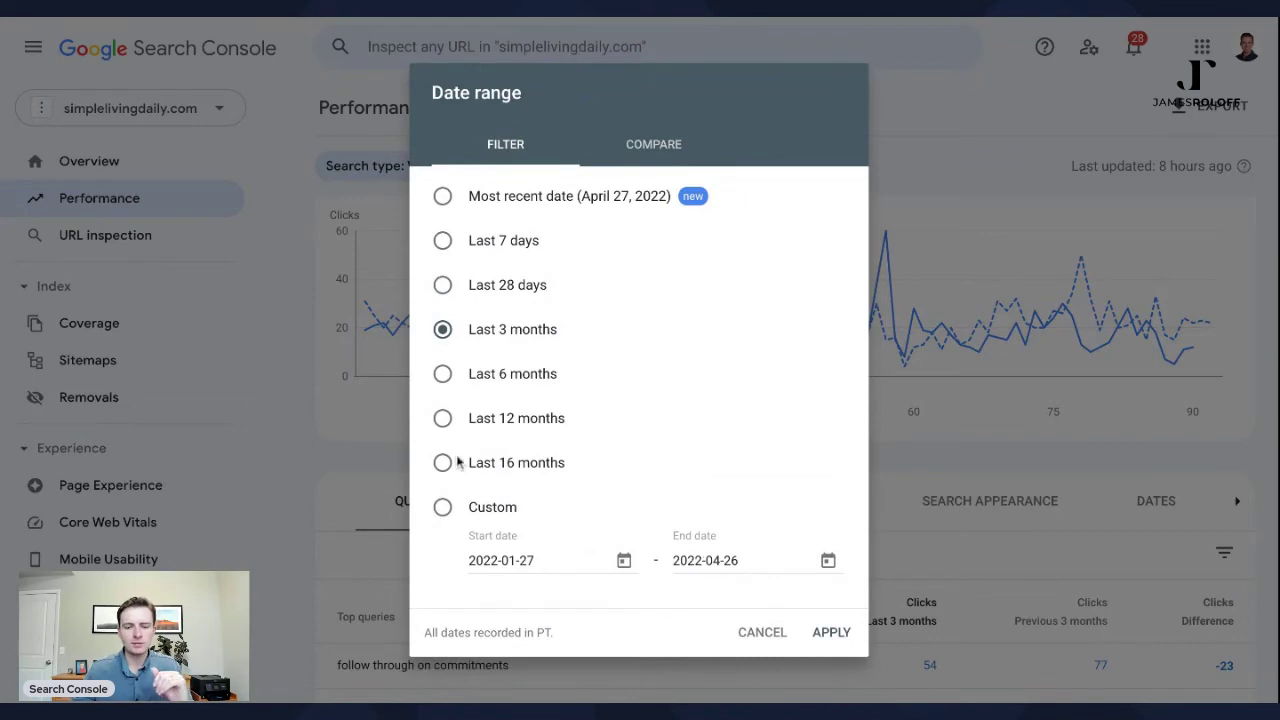
pyautogui.click(442, 418)
pyautogui.click(831, 632)
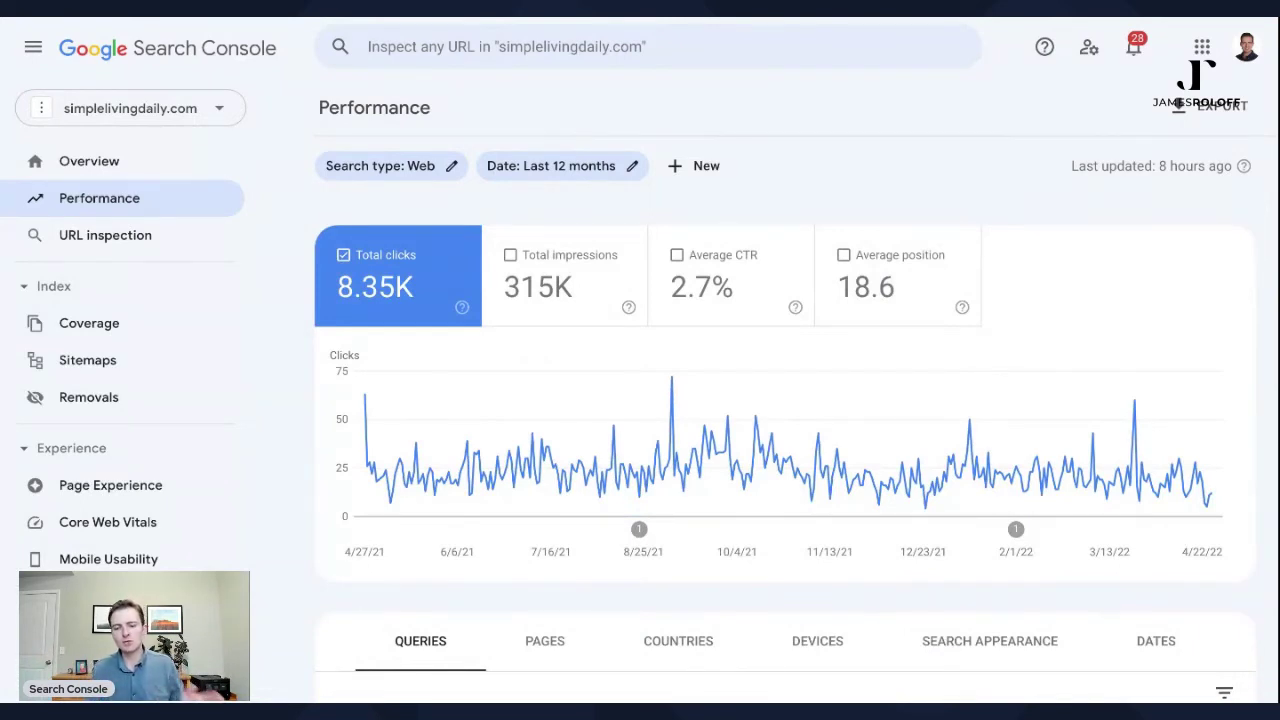
# Look through the top queries and filter the performance report to the query "how to want less"
pyautogui.scroll(-4, 1256, 392)
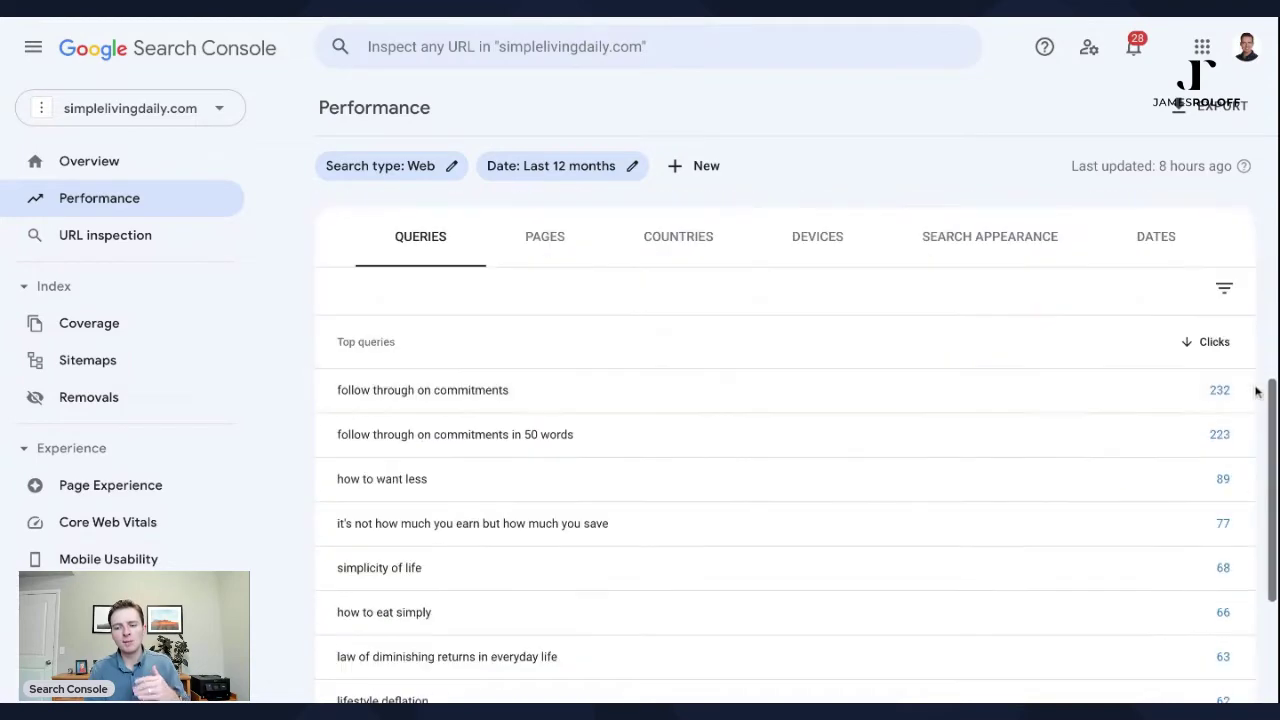
pyautogui.scroll(3, 1256, 392)
pyautogui.moveTo(1212, 318)
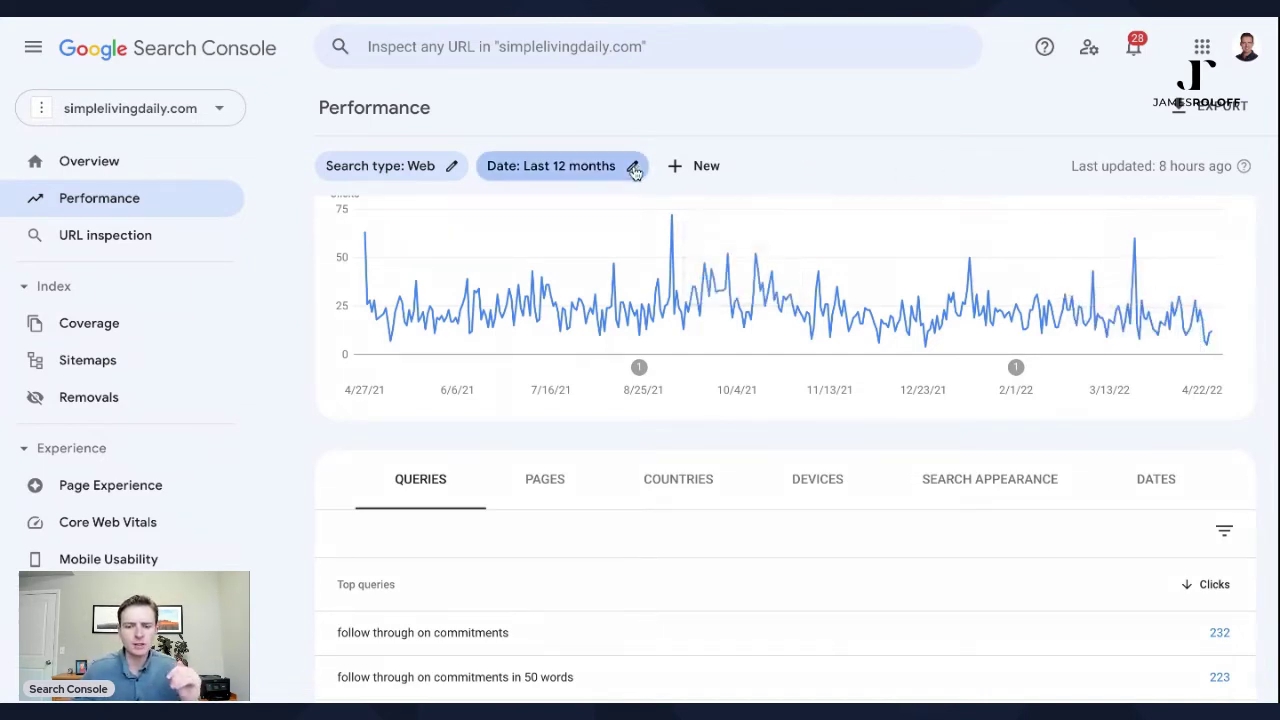
pyautogui.scroll(-3, 657, 349)
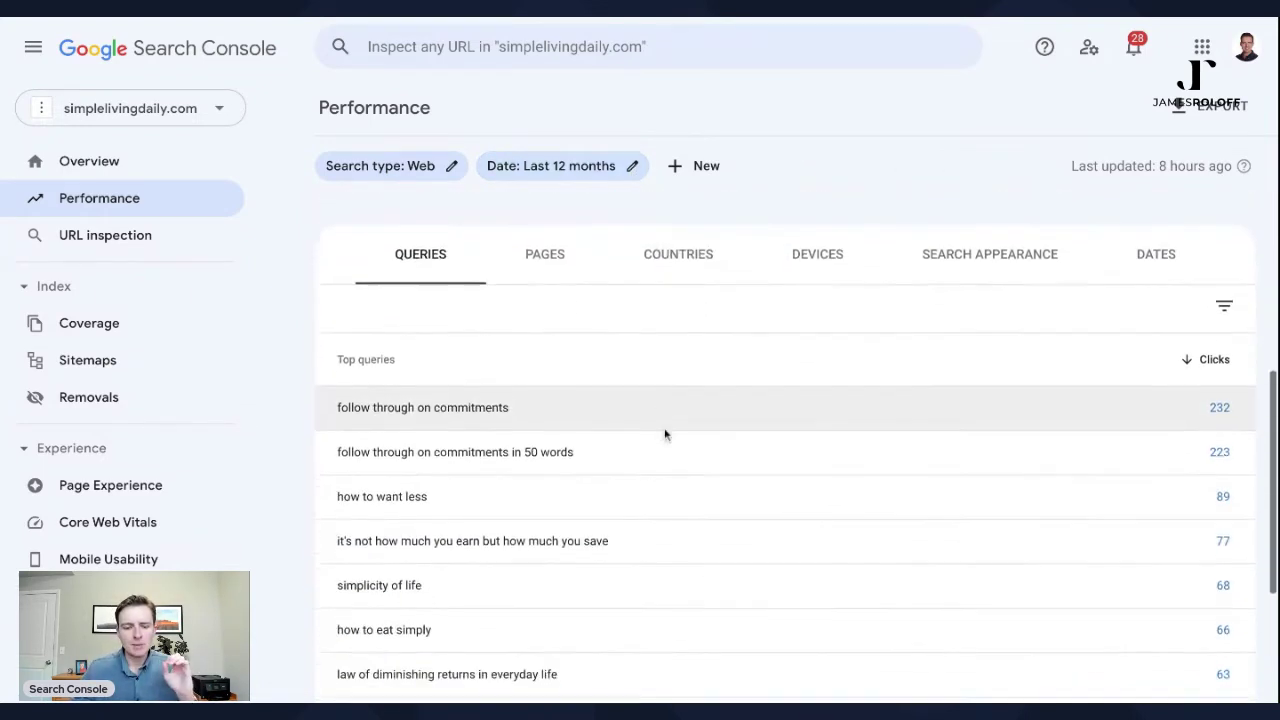
pyautogui.scroll(-1, 665, 435)
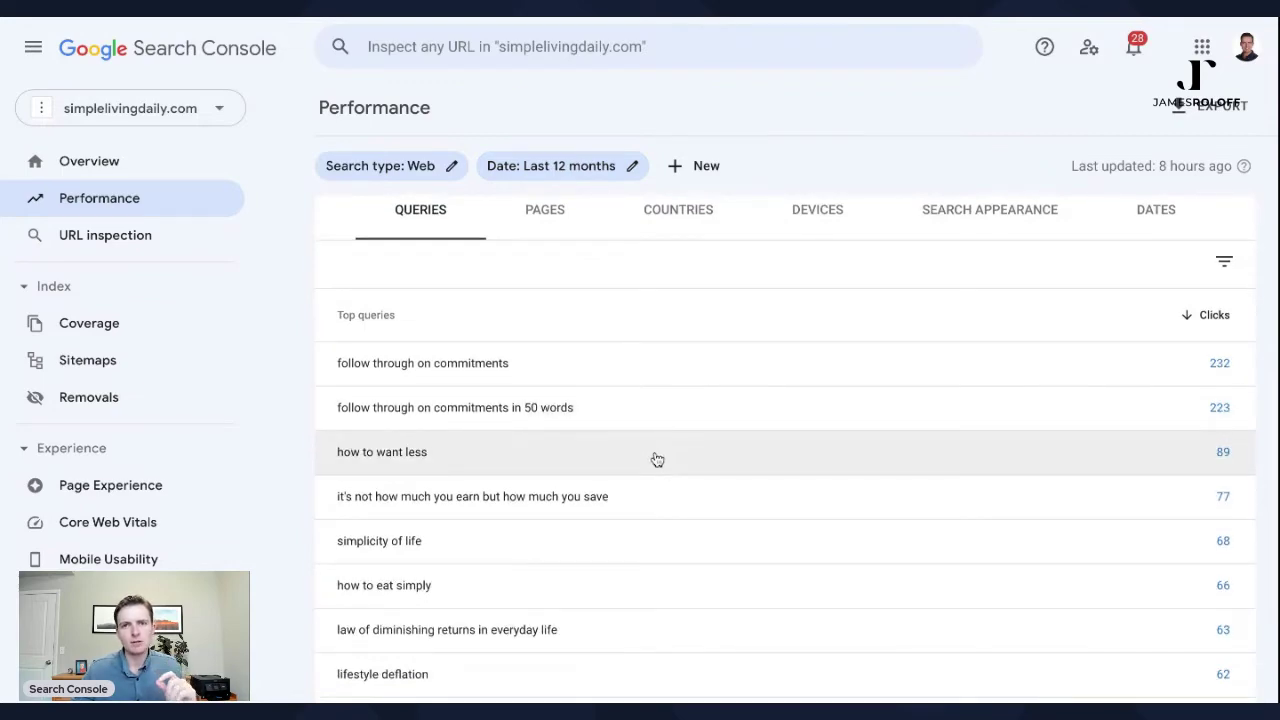
pyautogui.click(657, 459)
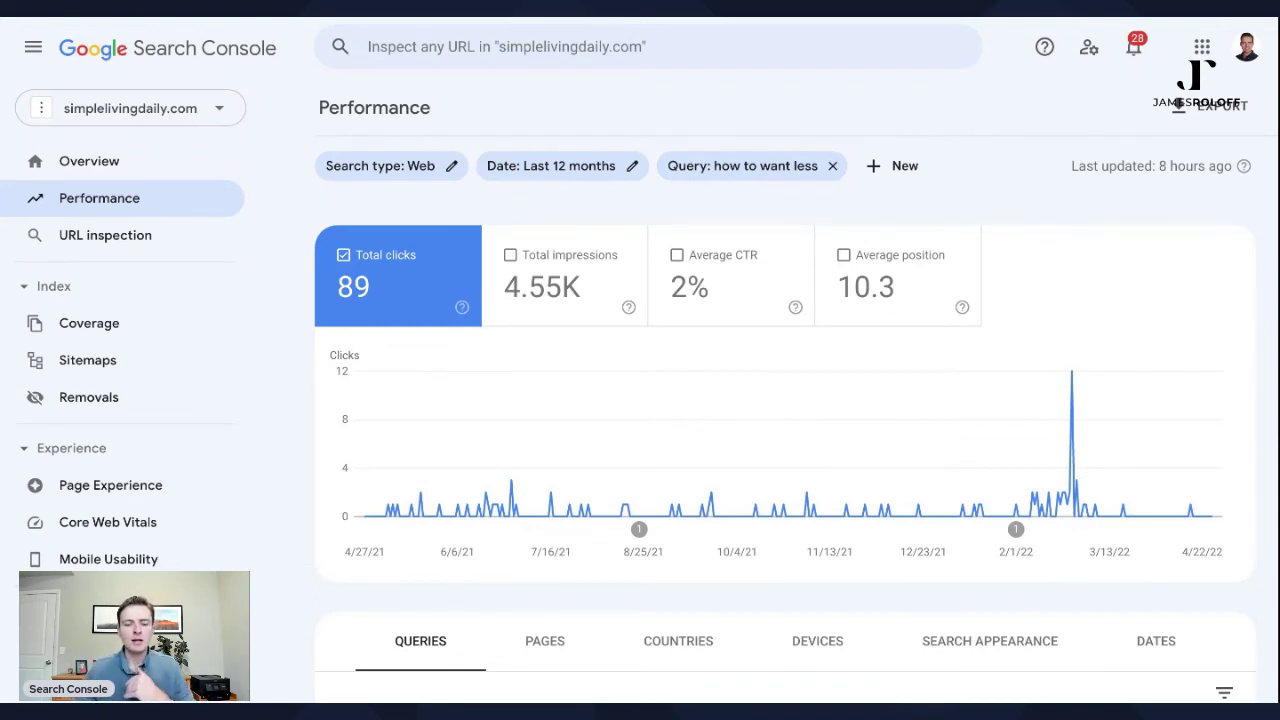
# Add Total impressions beside Total clicks for the "how to want less" query and examine the February 2022 spike
pyautogui.scroll(-1, 866, 357)
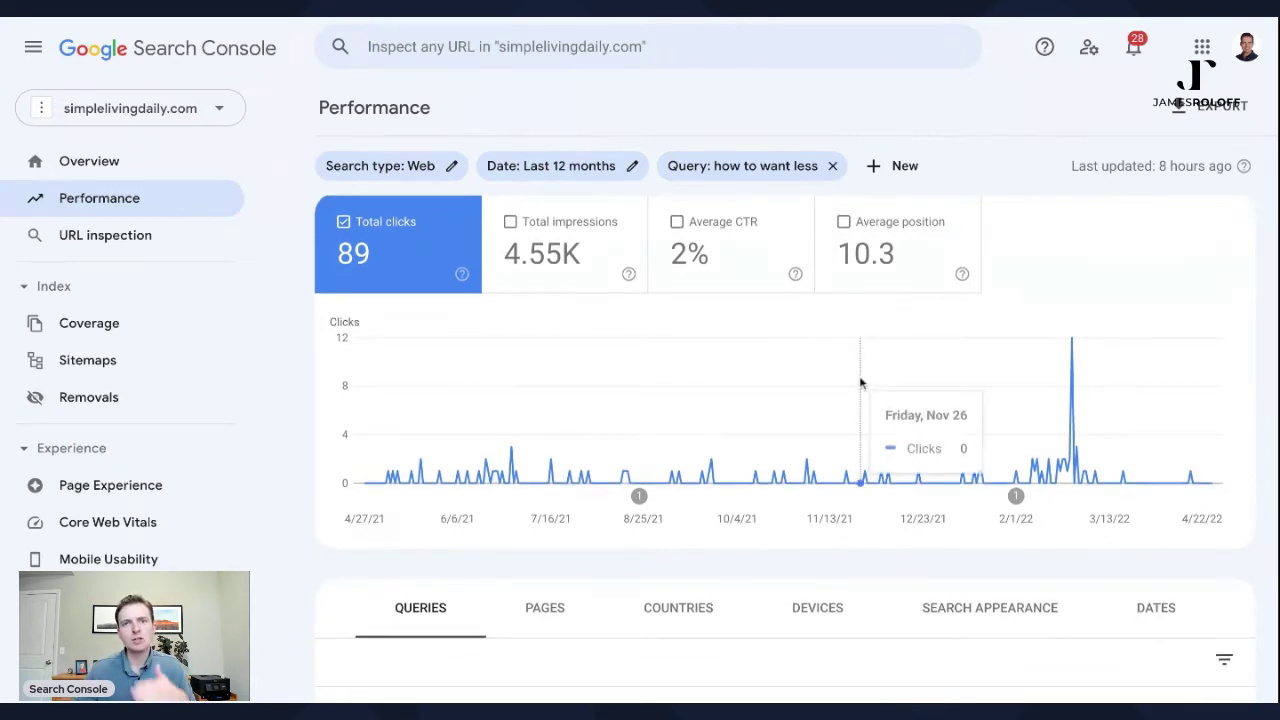
pyautogui.scroll(-1, 848, 380)
pyautogui.scroll(-2, 730, 336)
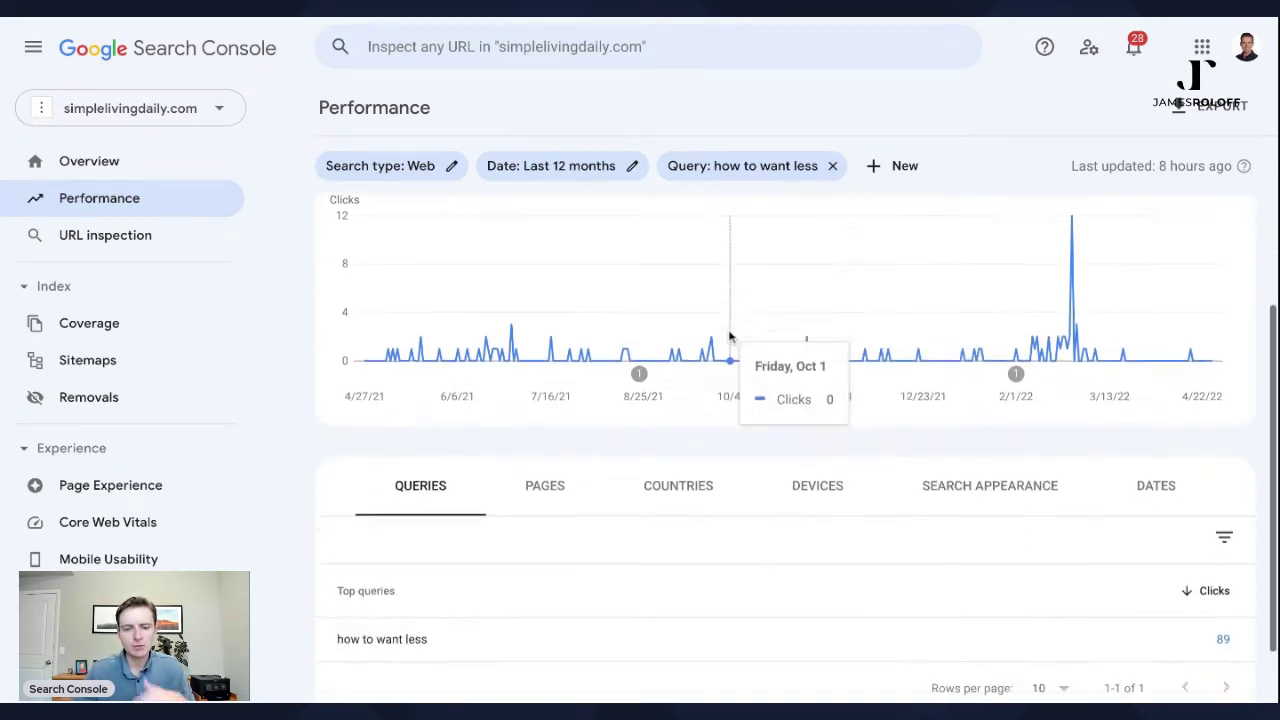
pyautogui.scroll(3, 730, 336)
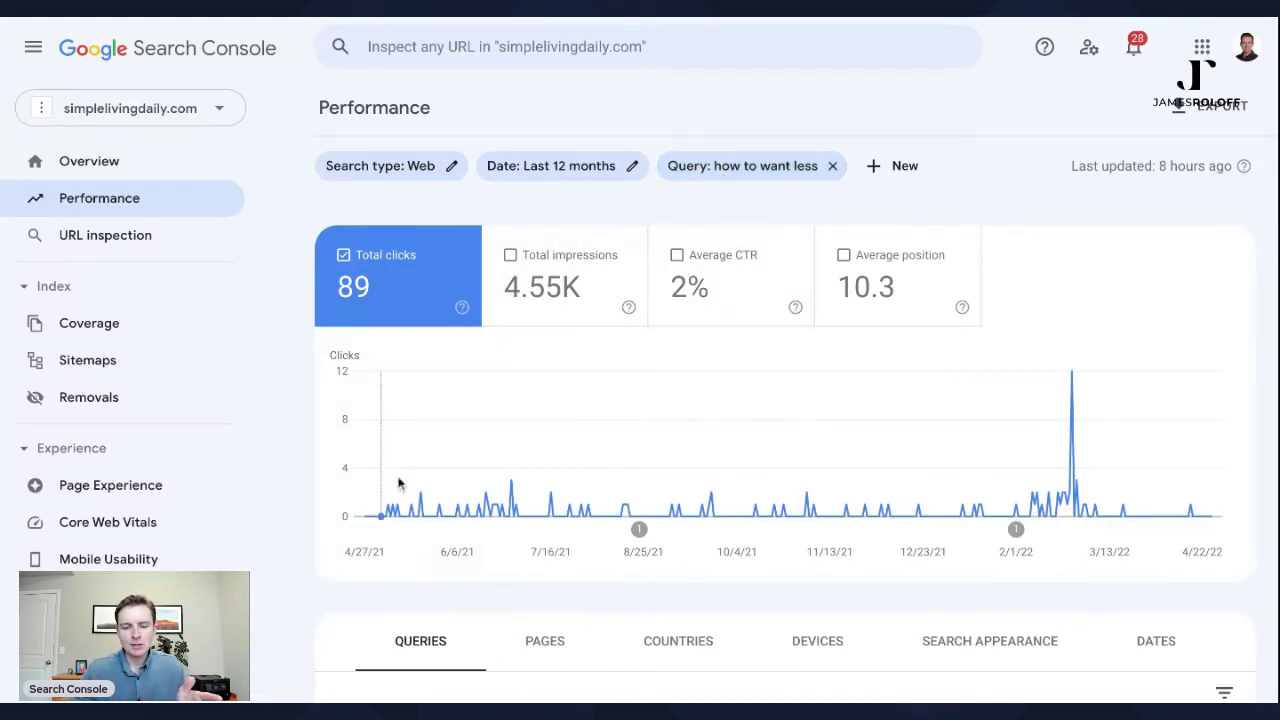
pyautogui.click(548, 261)
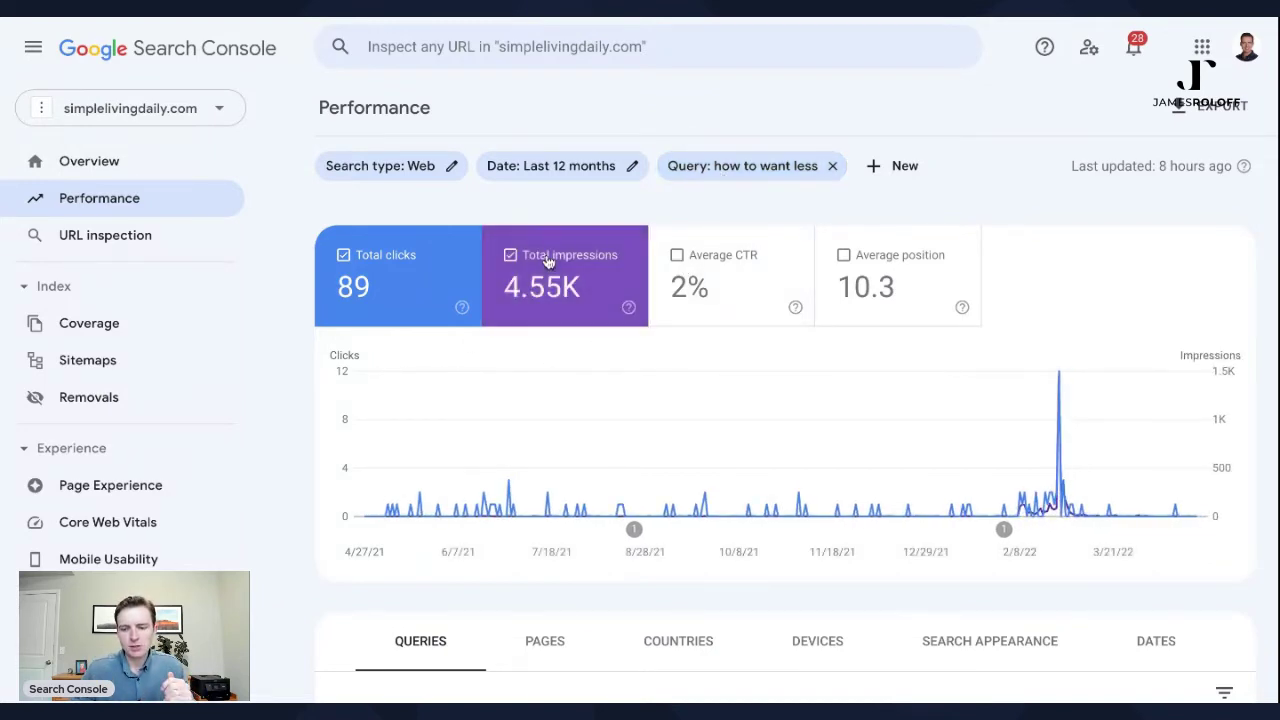
pyautogui.click(392, 254)
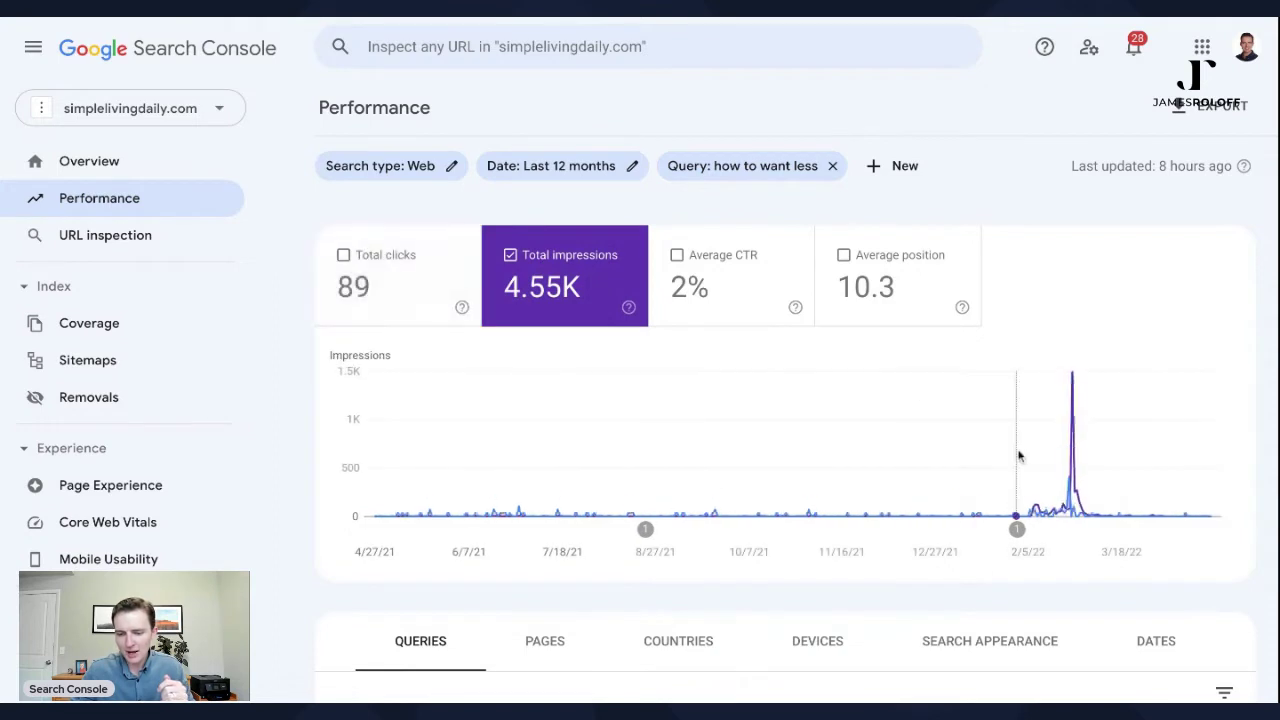
pyautogui.click(423, 286)
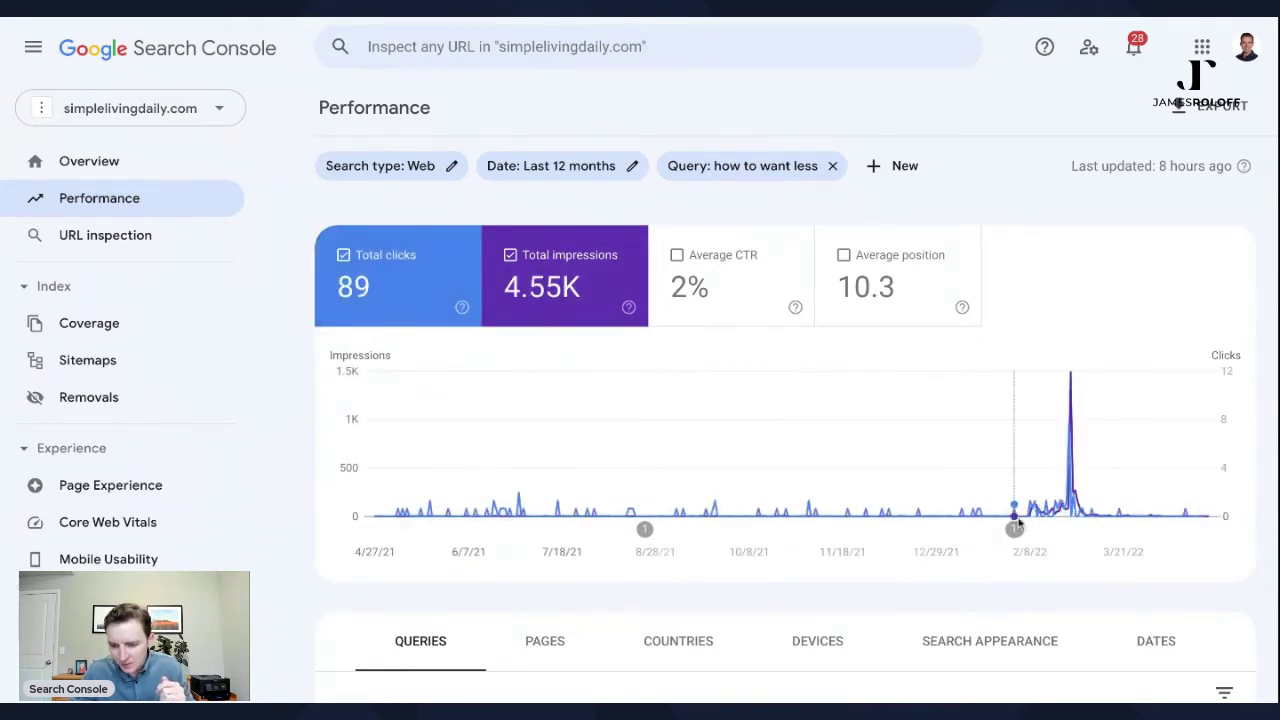
pyautogui.moveTo(1066, 494)
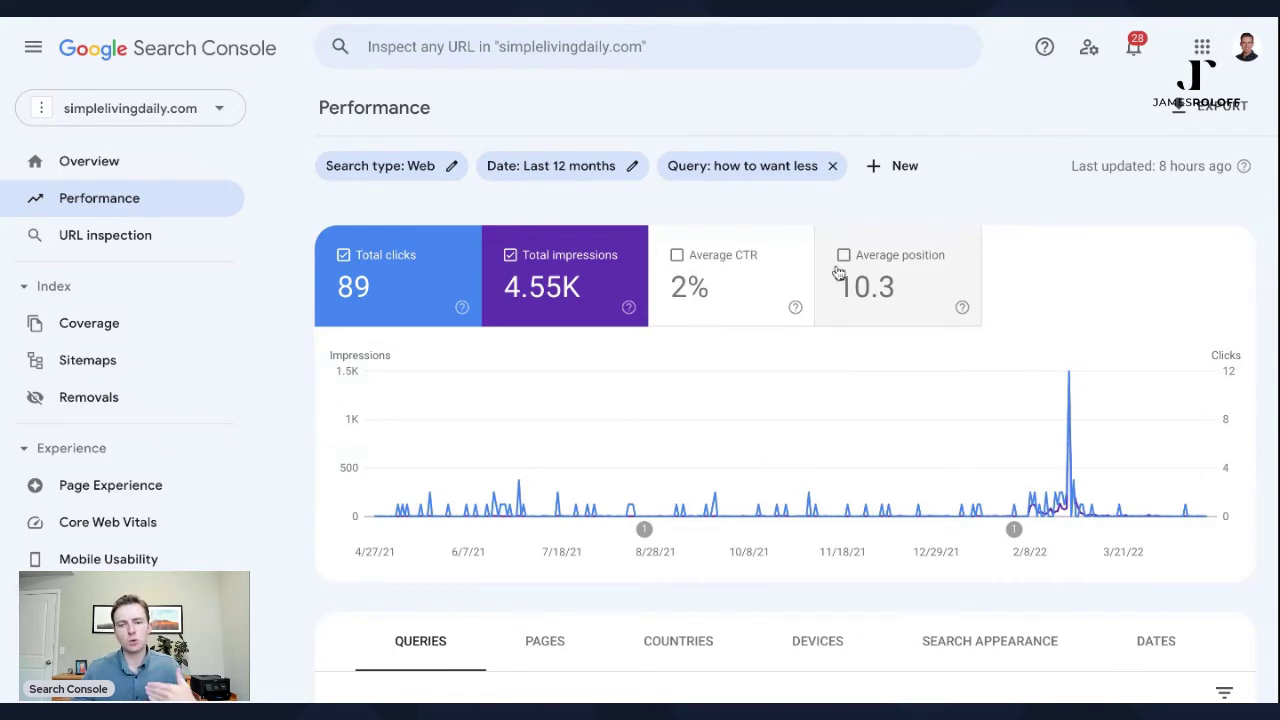
# Plot Average position instead of Total impressions alongside the query's clicks and inspect its trend over the year
pyautogui.click(905, 268)
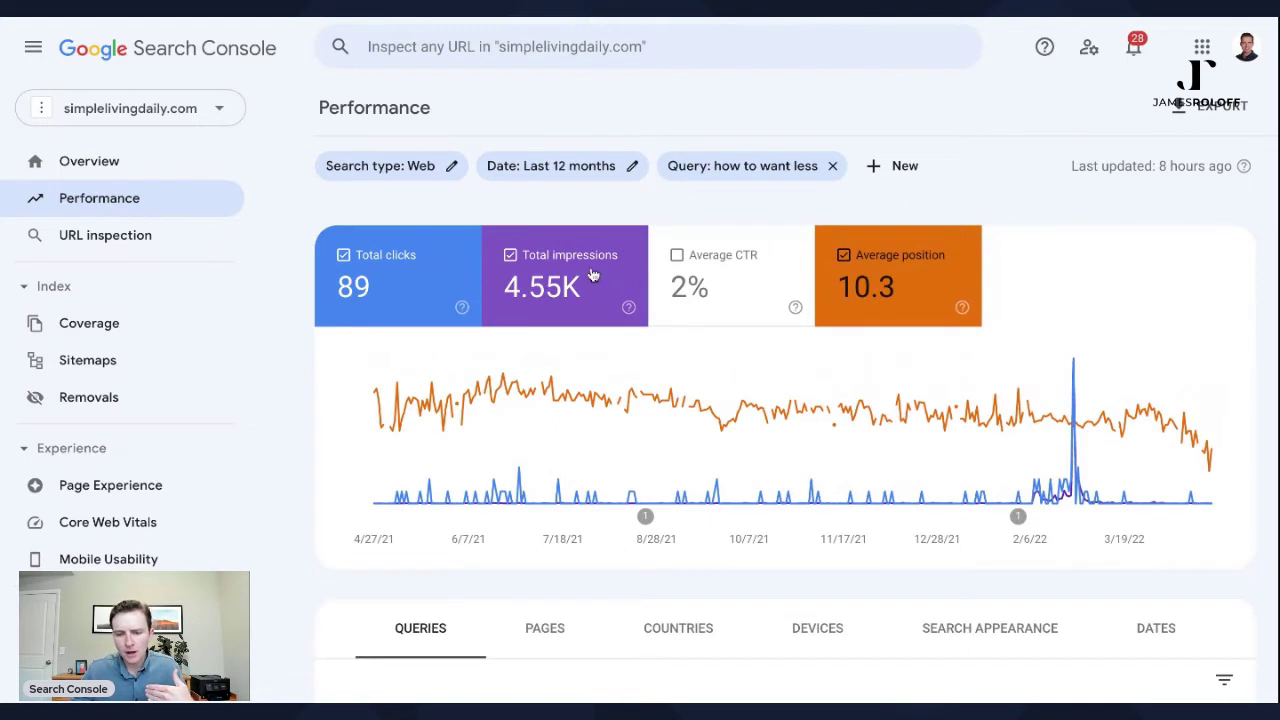
pyautogui.click(520, 272)
pyautogui.moveTo(500, 418)
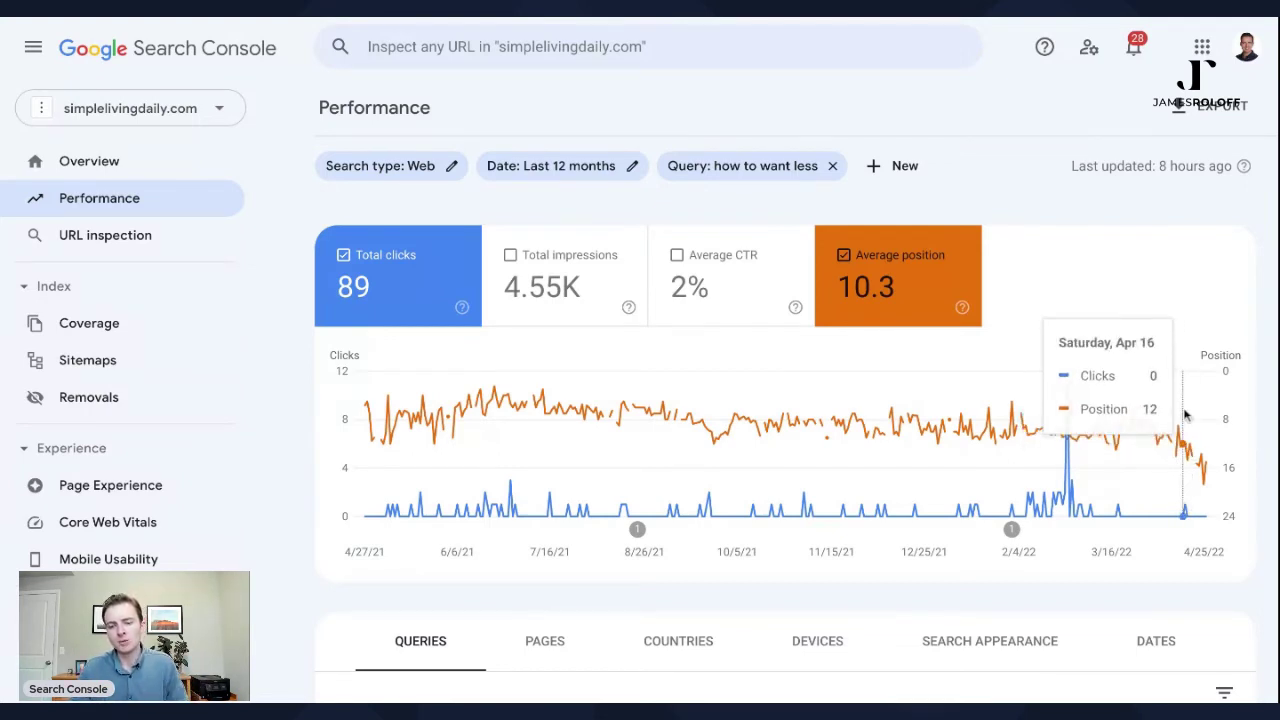
# Replace the "how to want less" filter with the query "follow through on commitments"
pyautogui.scroll(-2, 886, 263)
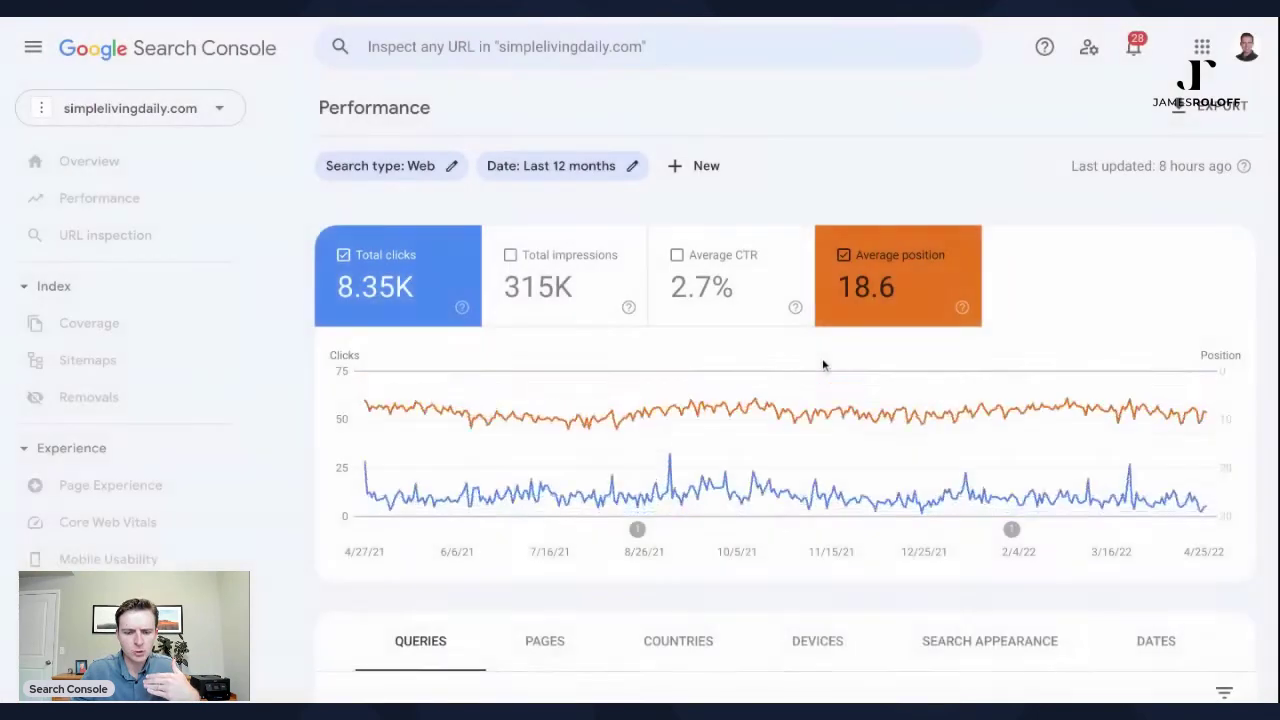
pyautogui.scroll(-2, 823, 363)
pyautogui.scroll(-2, 800, 380)
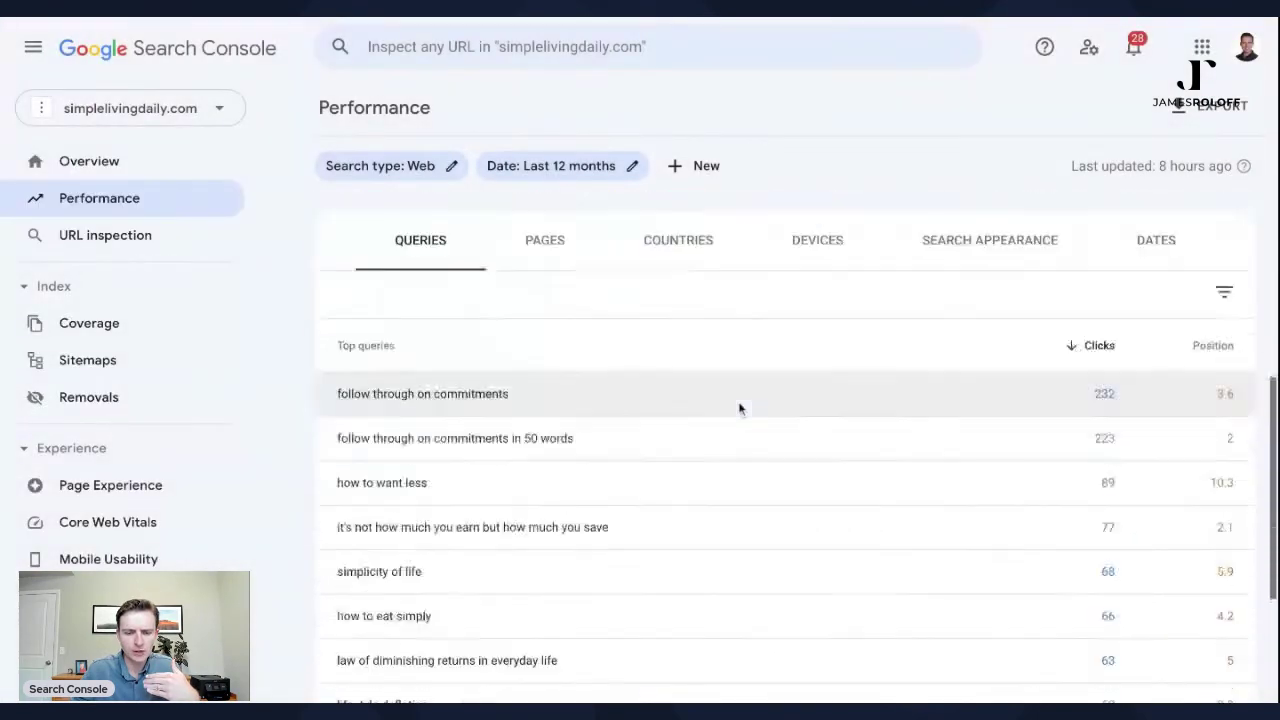
pyautogui.click(629, 400)
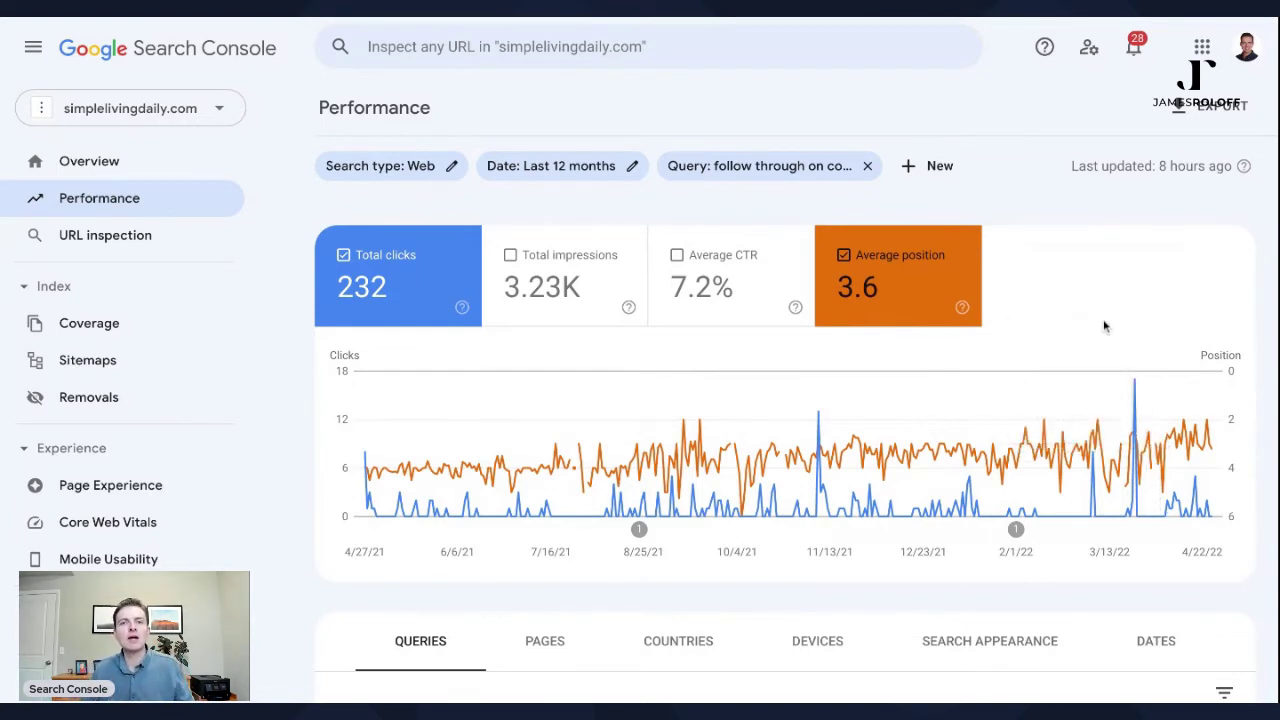
# Remove Average position from the "follow through on commitments" chart, keeping only Total clicks, and review the clicks
pyautogui.click(906, 254)
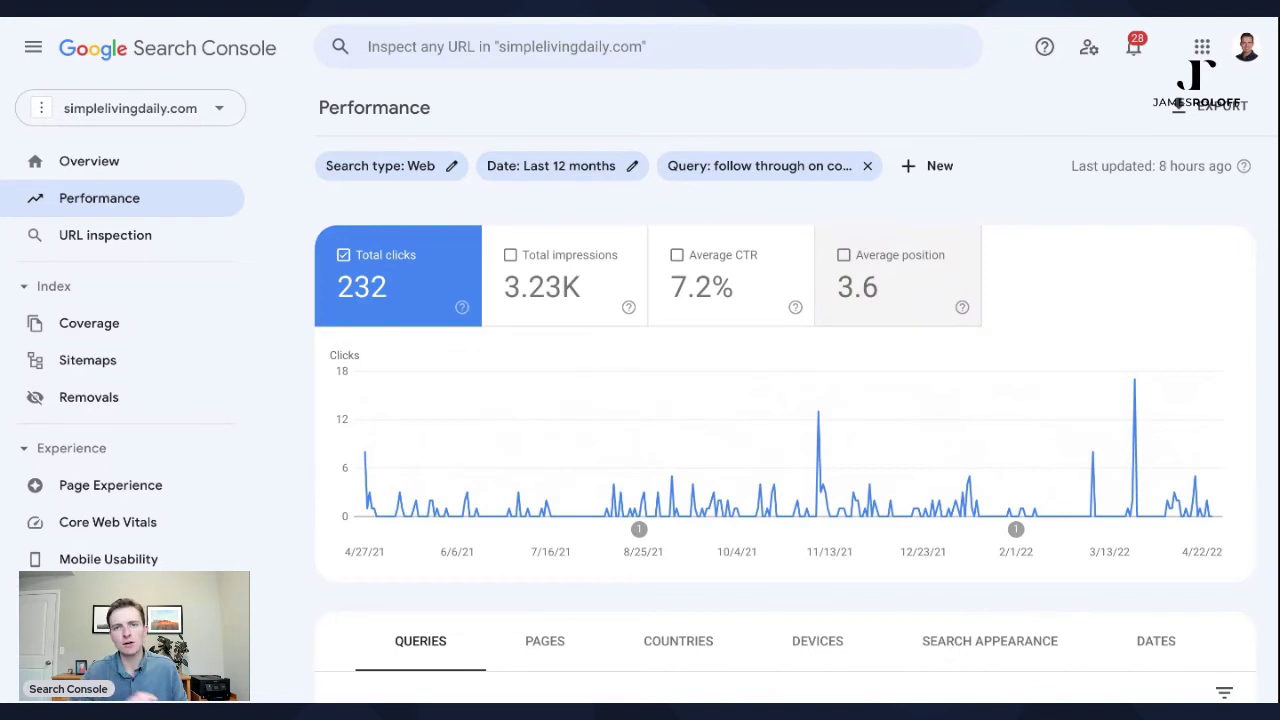
pyautogui.scroll(-2, 854, 217)
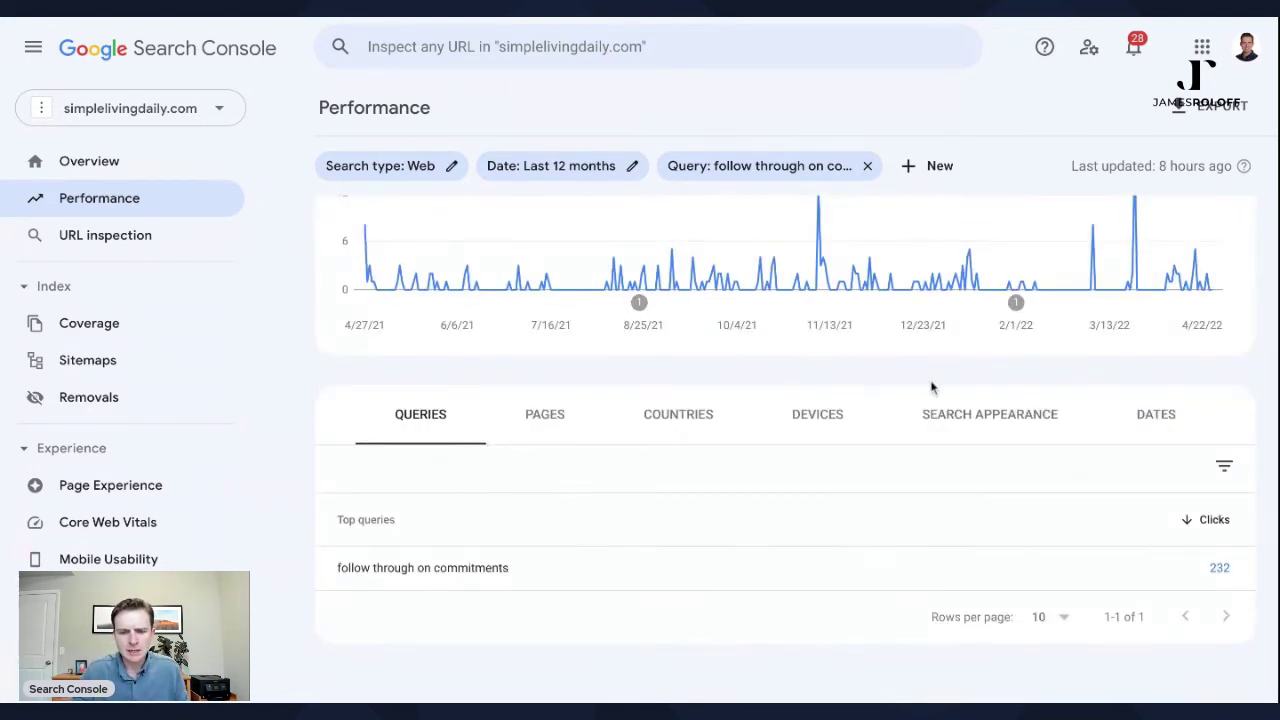
pyautogui.scroll(2, 464, 357)
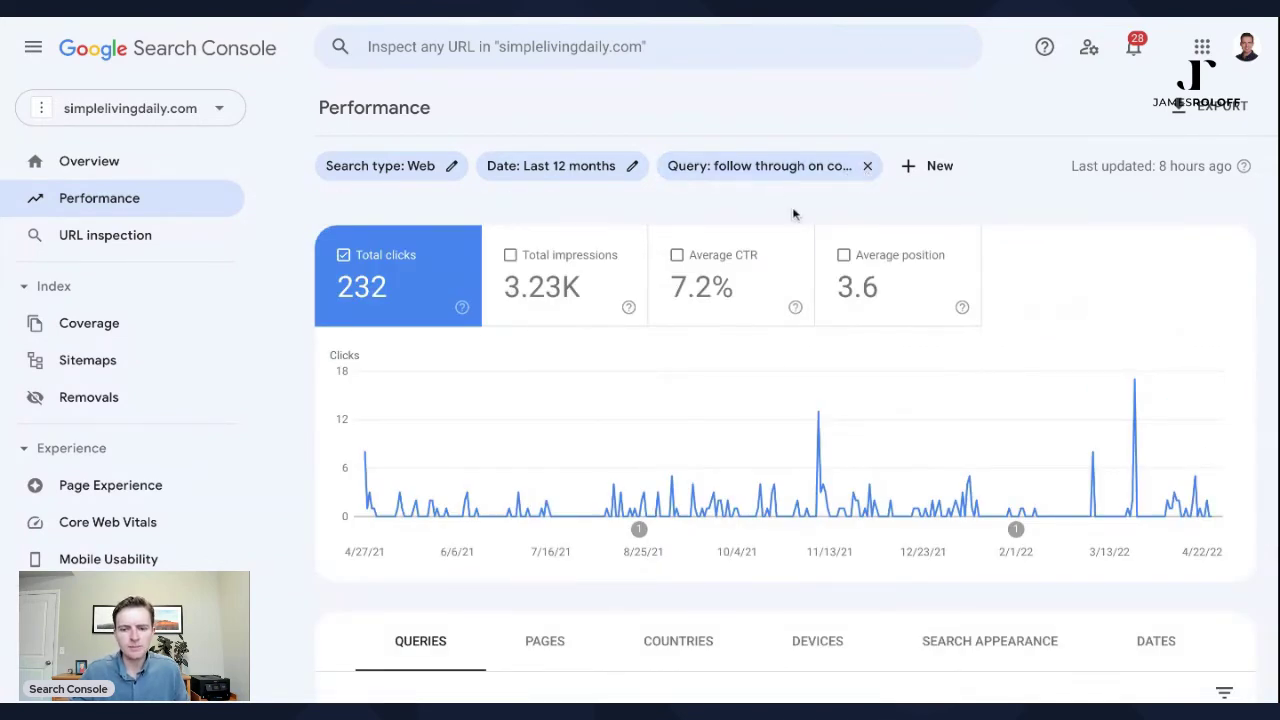
# Clear the query filter and review the site's top queries by clicks for the last 12 months
pyautogui.click(870, 165)
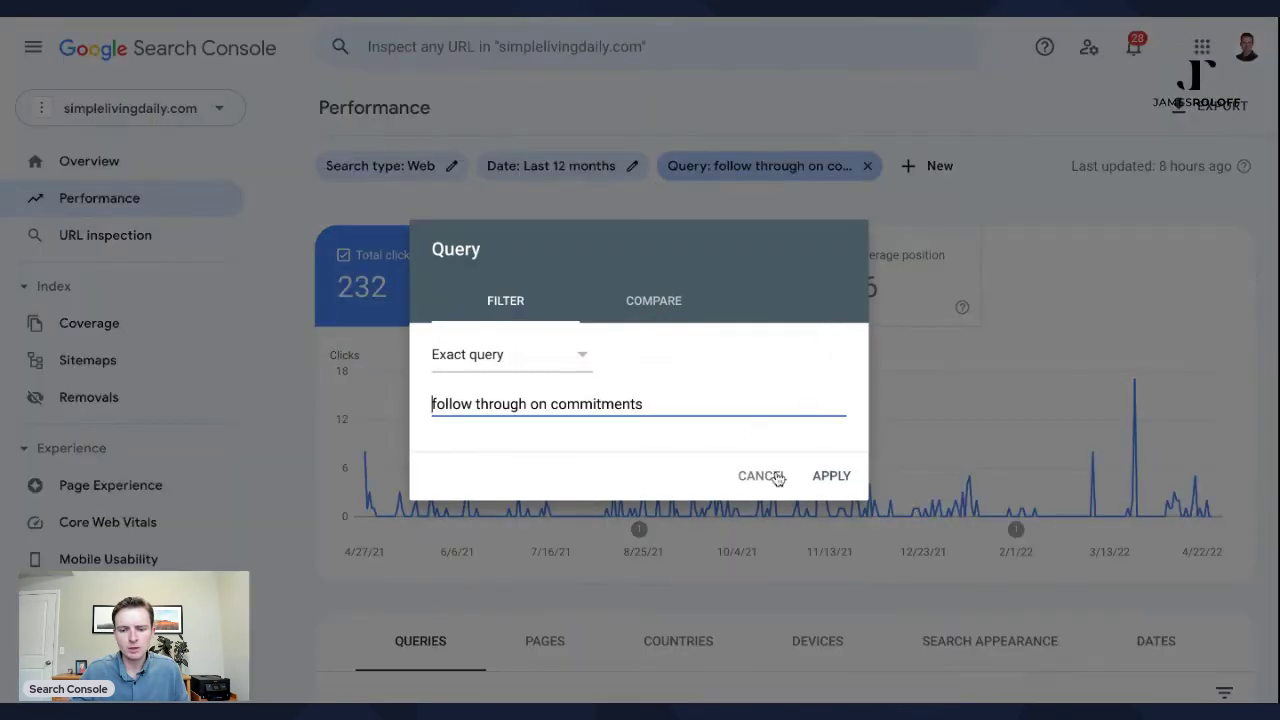
pyautogui.click(867, 166)
pyautogui.click(867, 166)
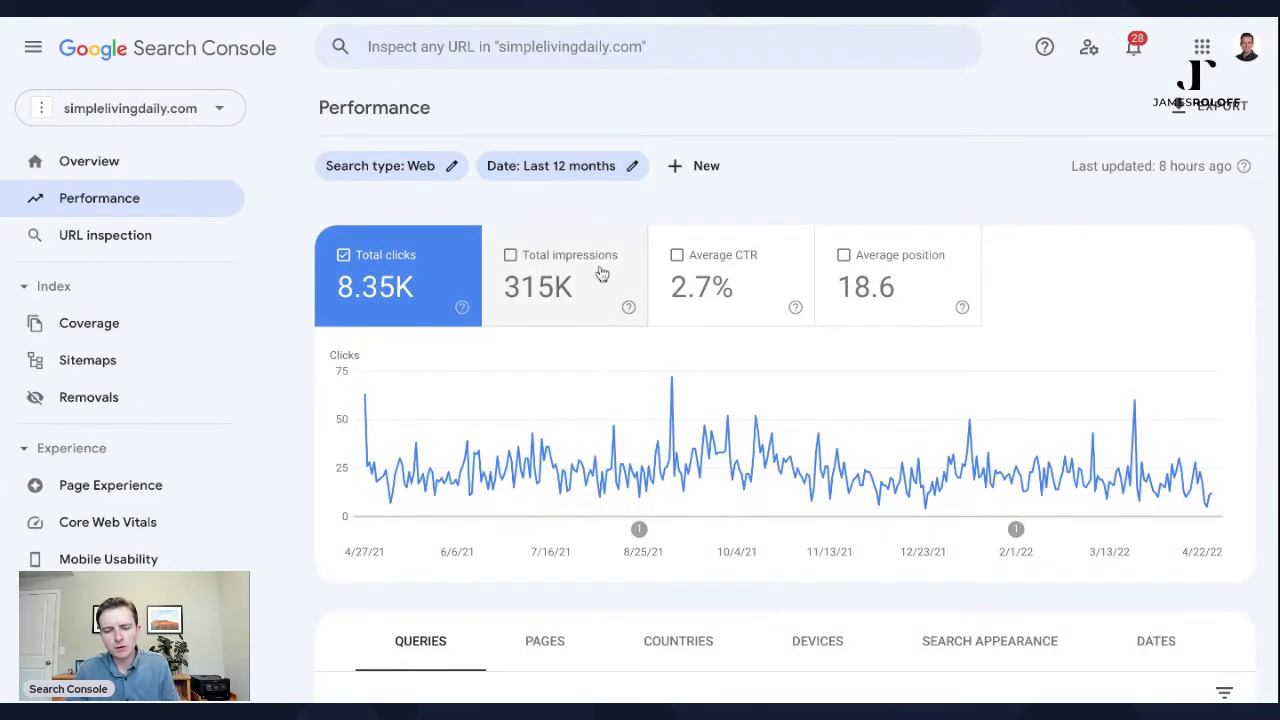
pyautogui.scroll(-2, 665, 540)
pyautogui.scroll(-5, 665, 540)
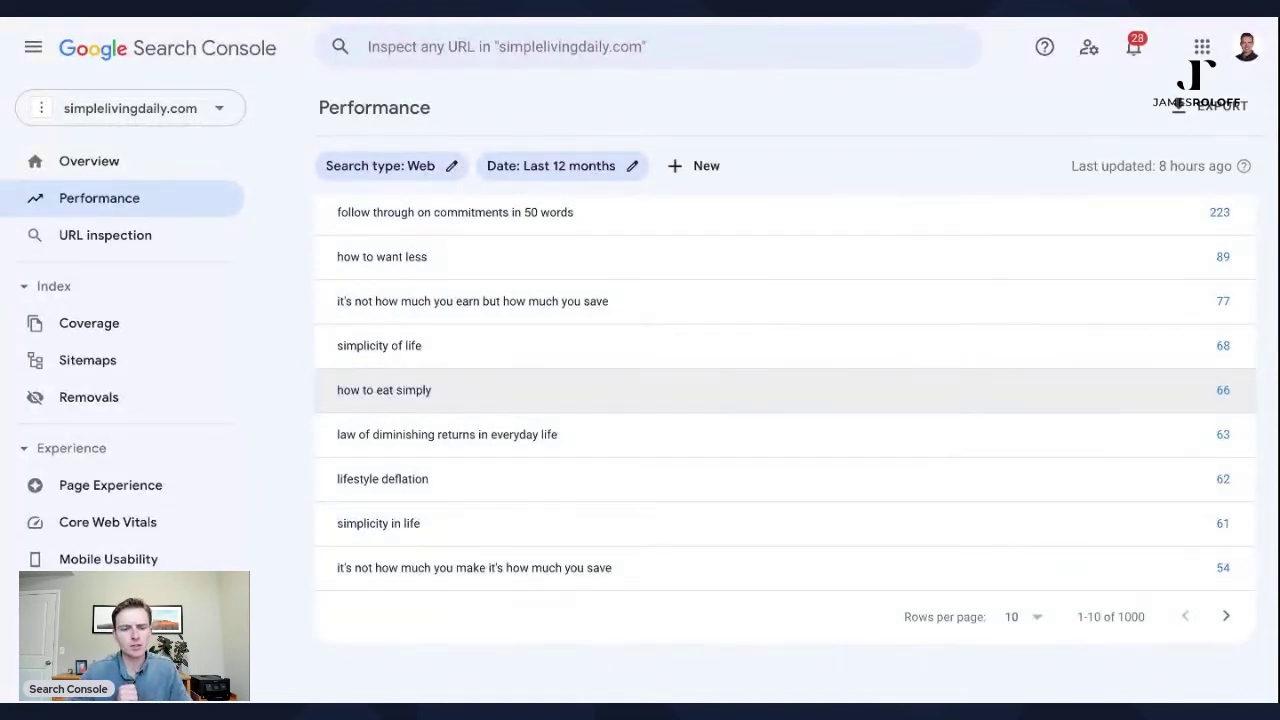
pyautogui.click(128, 236)
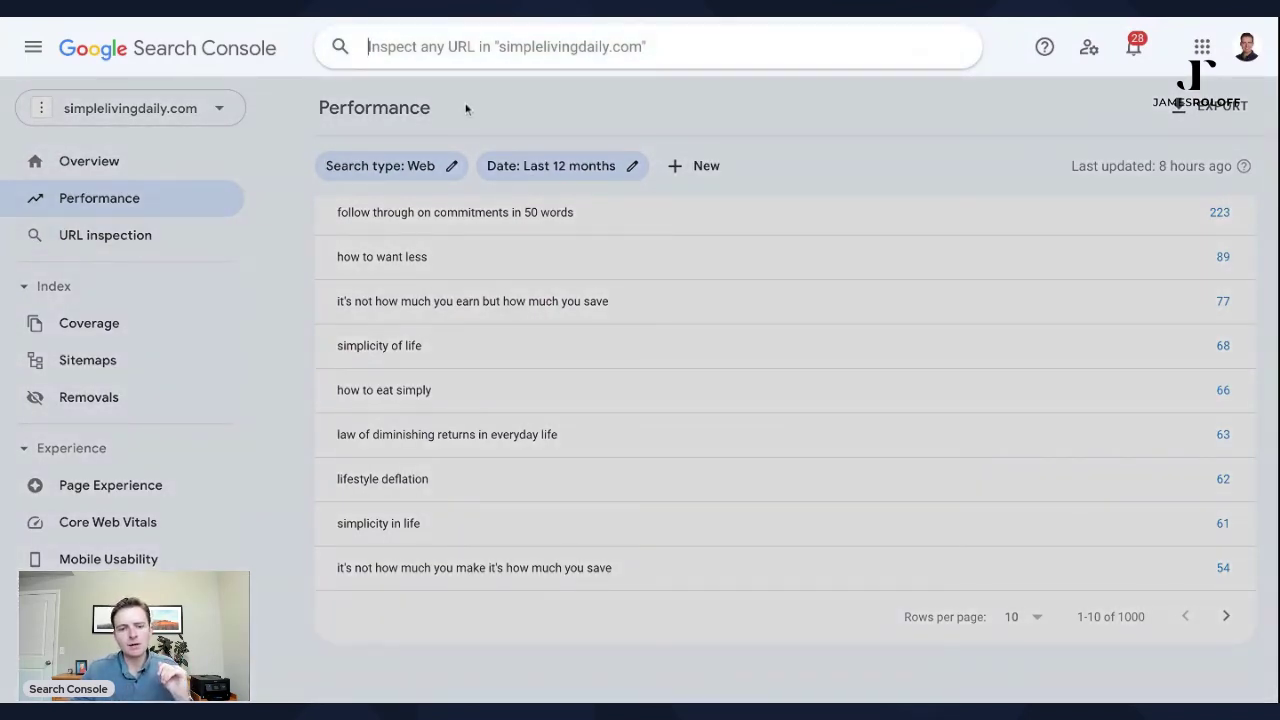
pyautogui.click(686, 120)
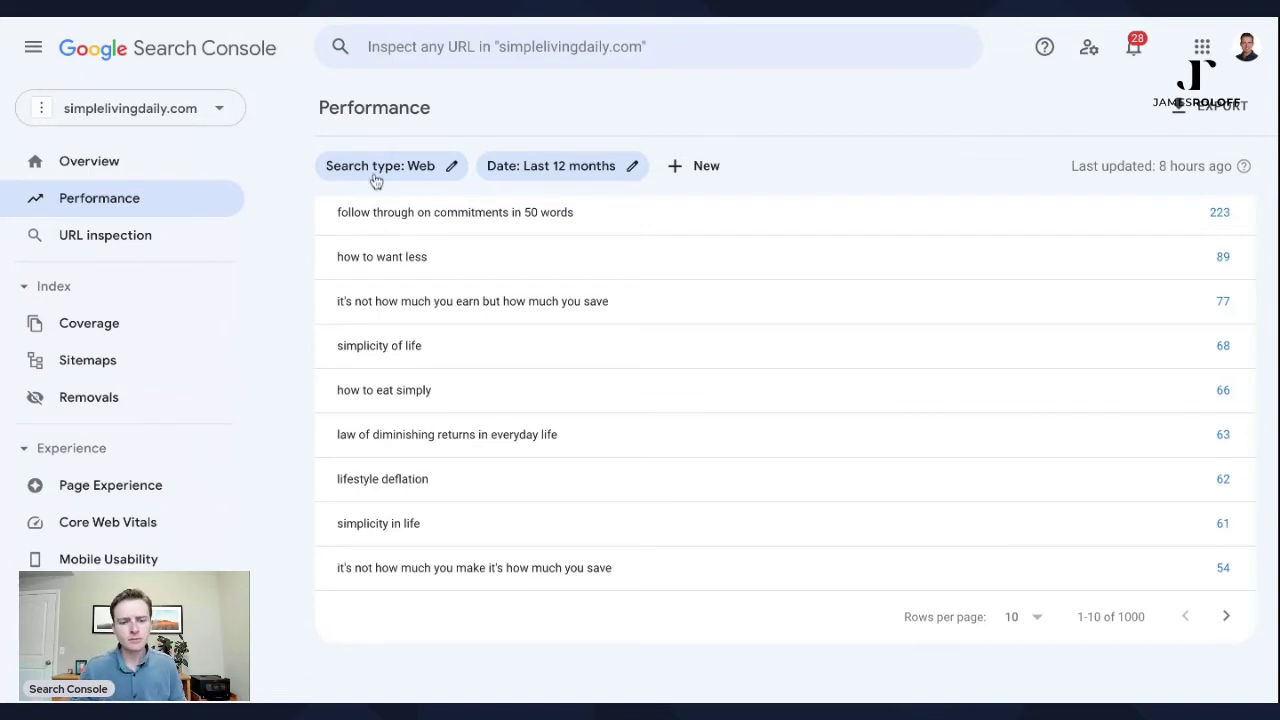
pyautogui.click(455, 55)
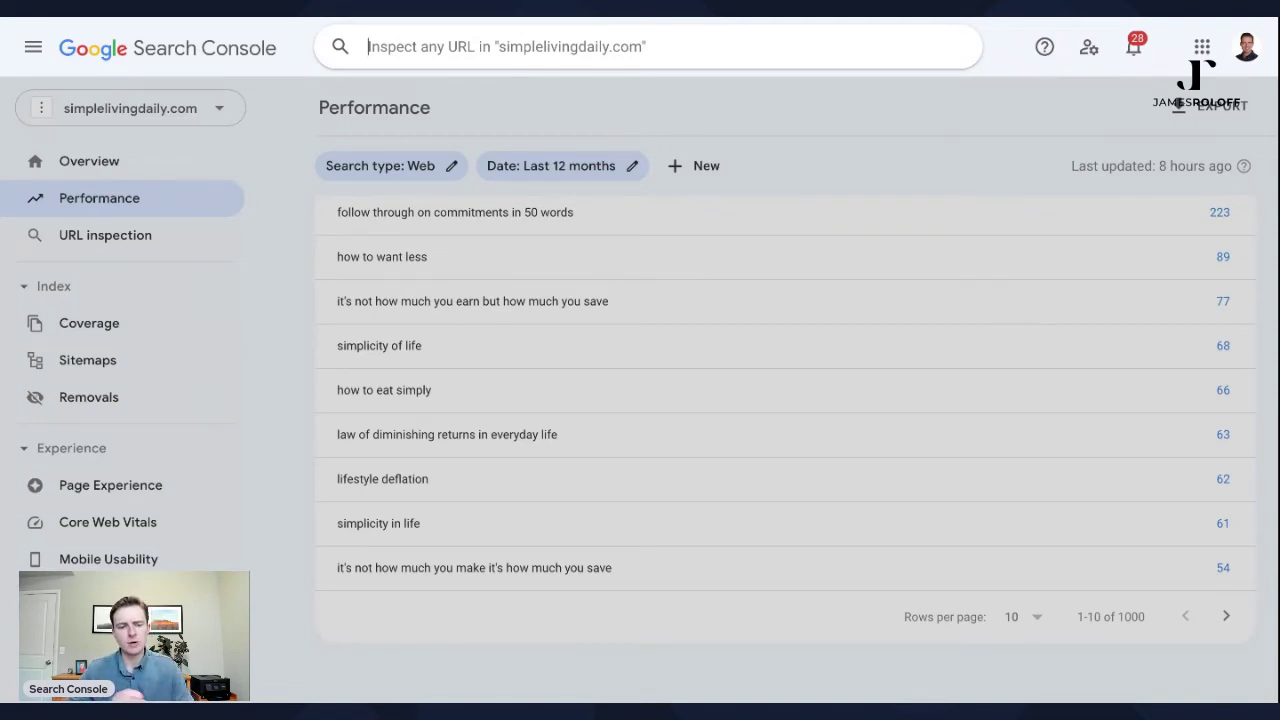
pyautogui.click(105, 320)
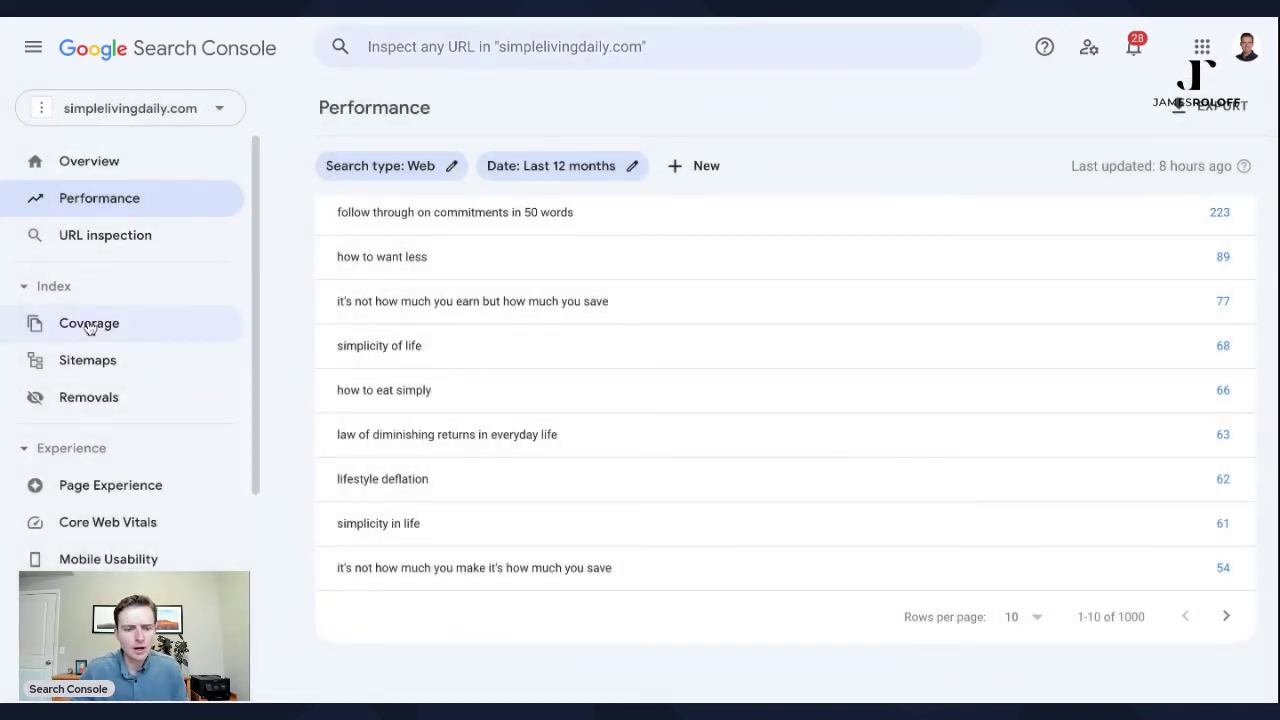
# Open the index Coverage report and include the valid pages in its chart alongside the errors
pyautogui.click(88, 322)
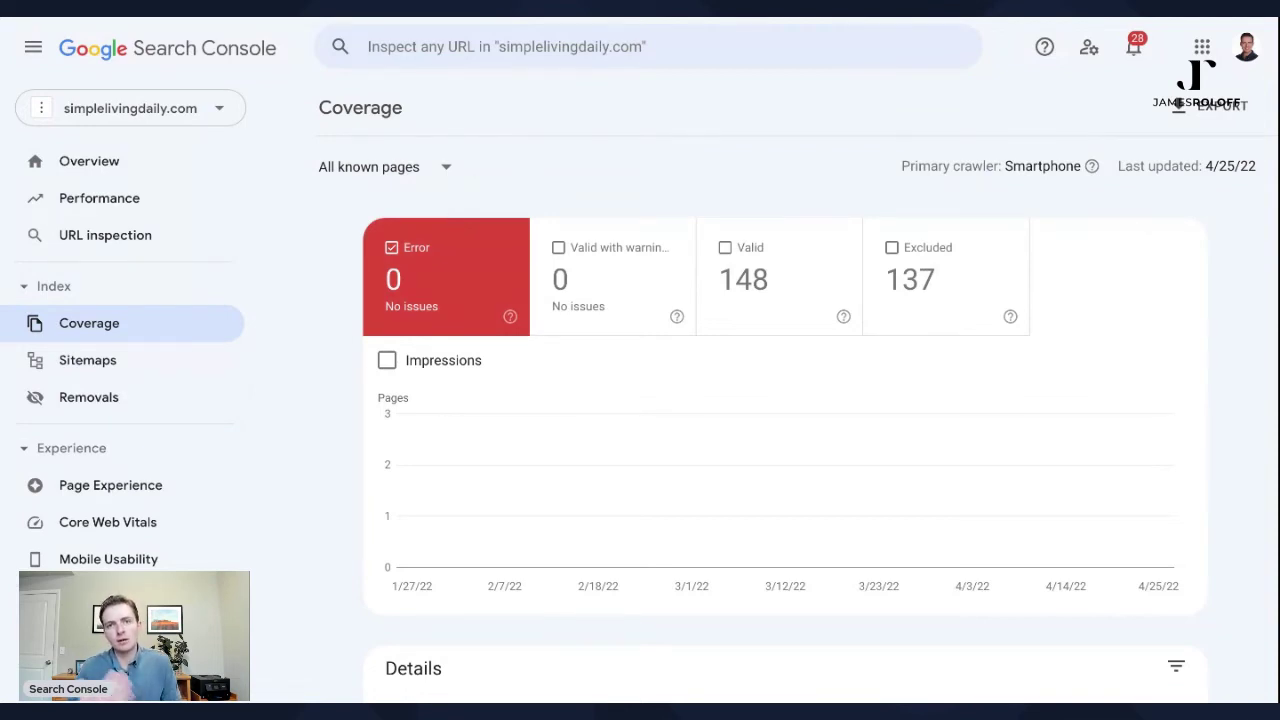
pyautogui.scroll(-3, 569, 157)
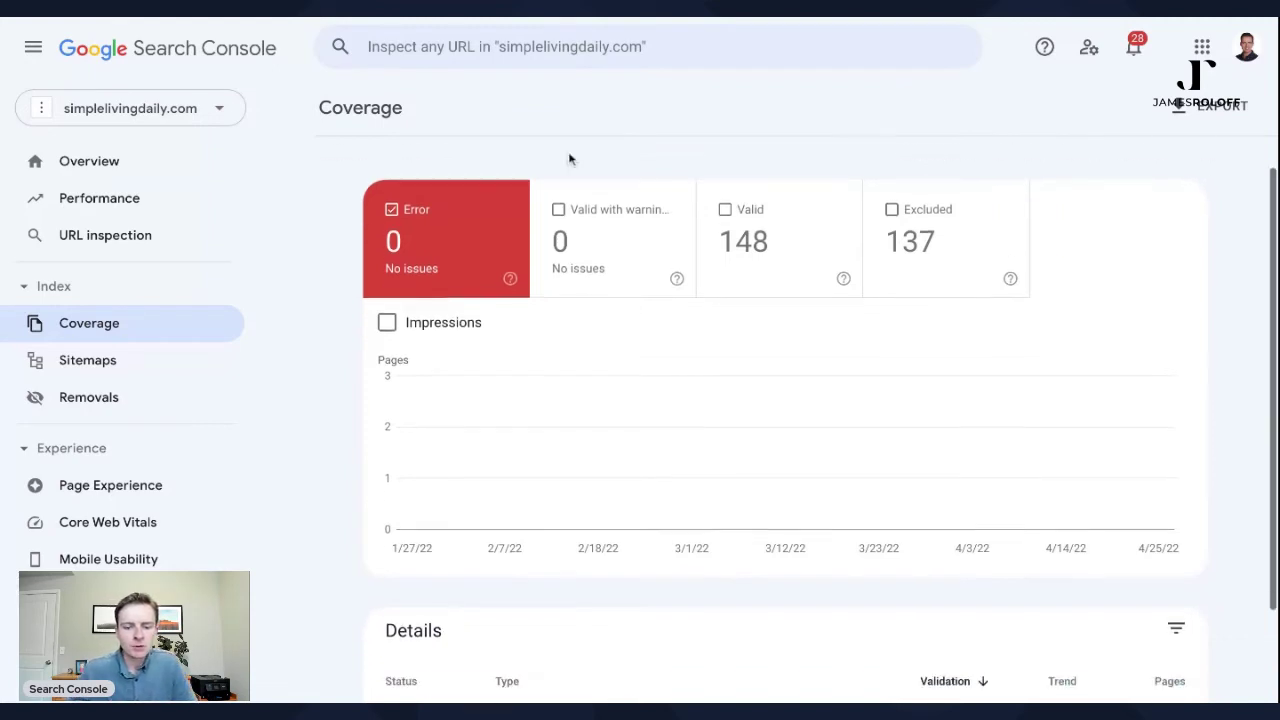
pyautogui.scroll(3, 575, 236)
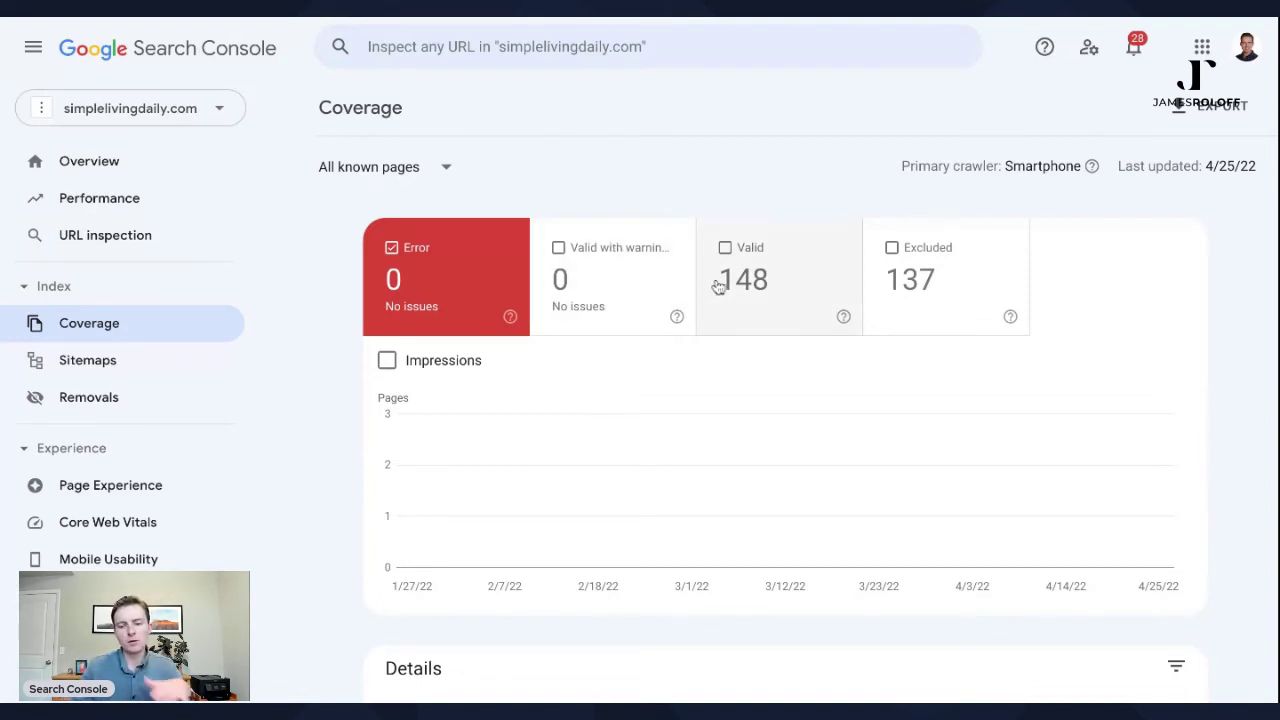
pyautogui.click(762, 285)
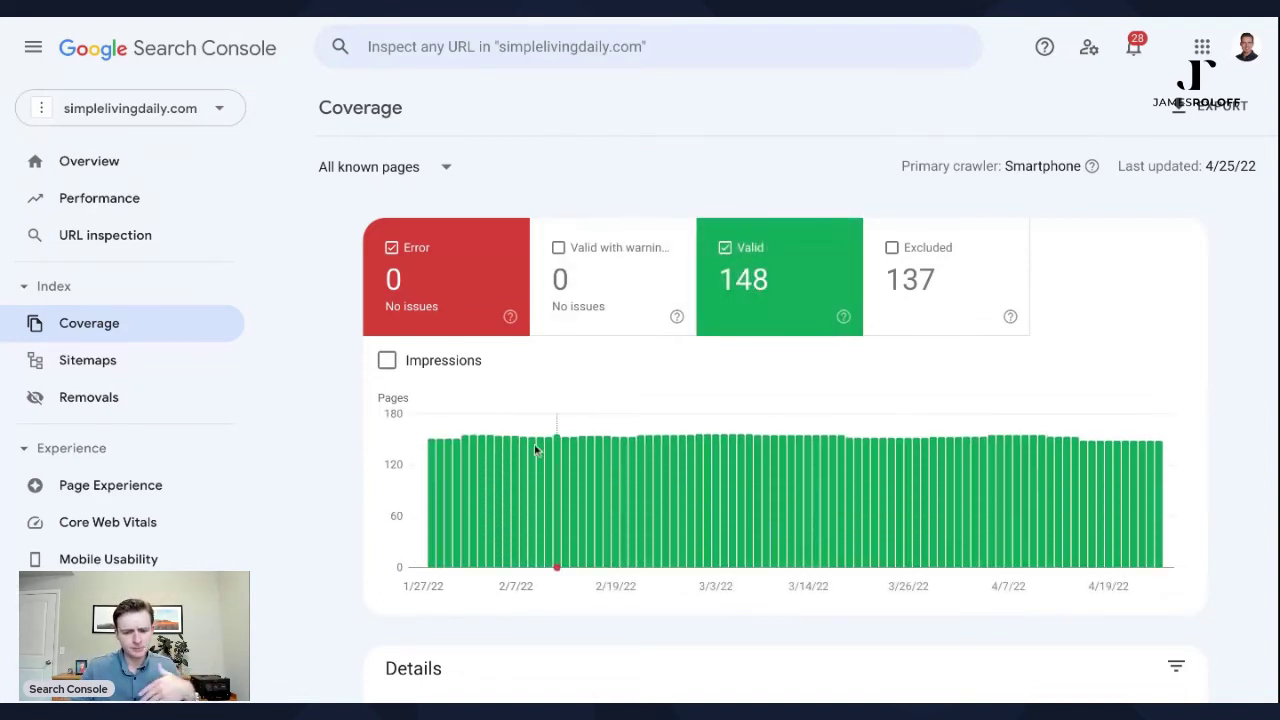
# Include the excluded pages in the Coverage chart, remove the valid pages, and review the exclusion reasons and their trend
pyautogui.scroll(-1, 836, 486)
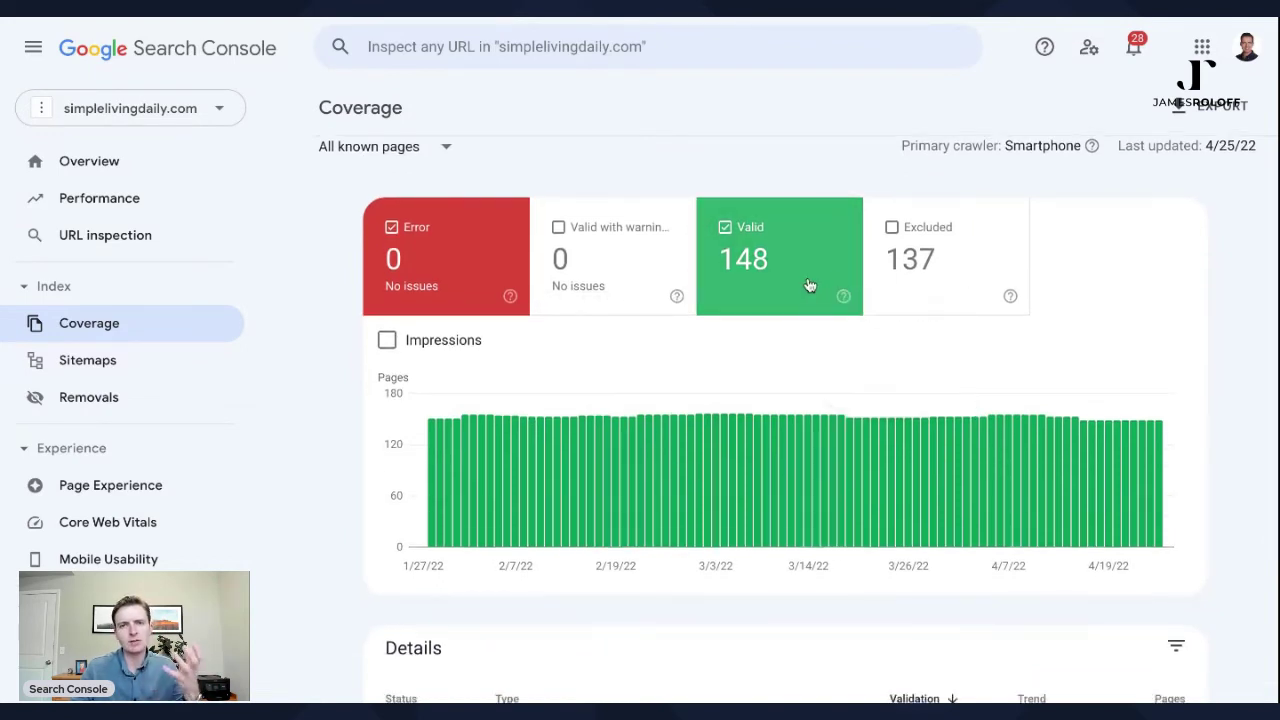
pyautogui.click(905, 264)
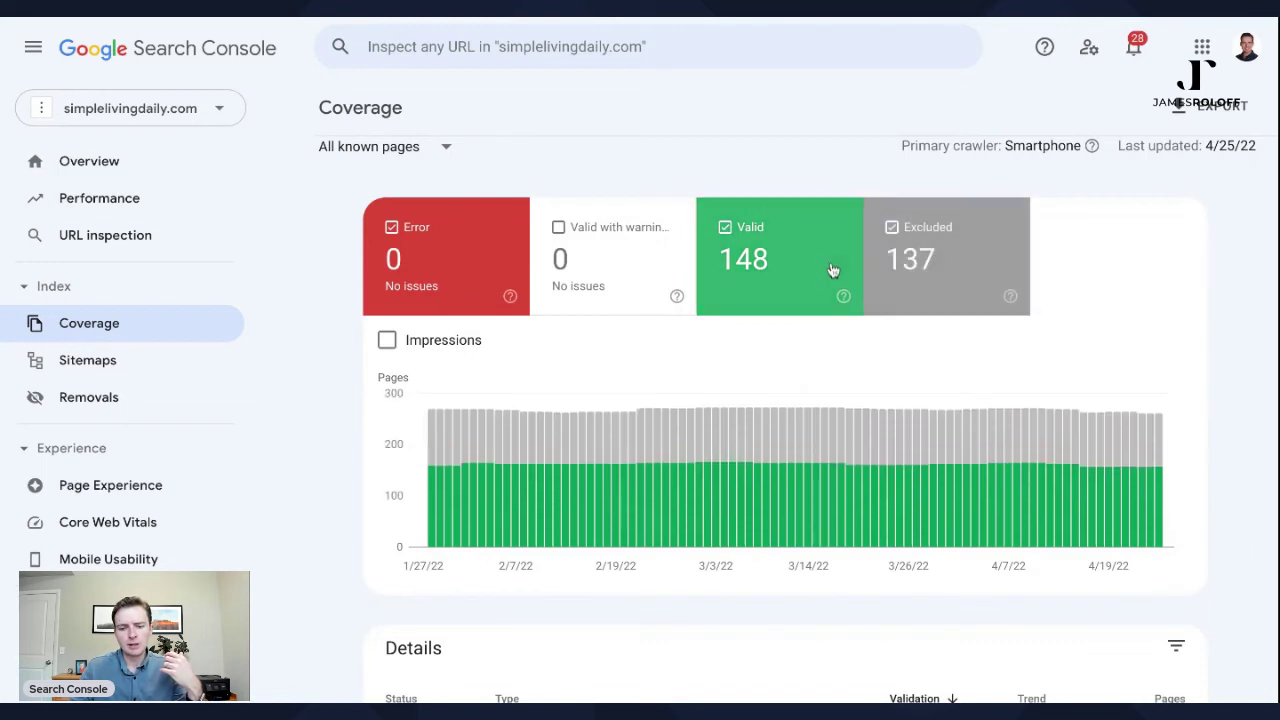
pyautogui.click(785, 263)
pyautogui.scroll(-4, 860, 275)
pyautogui.scroll(-1, 800, 268)
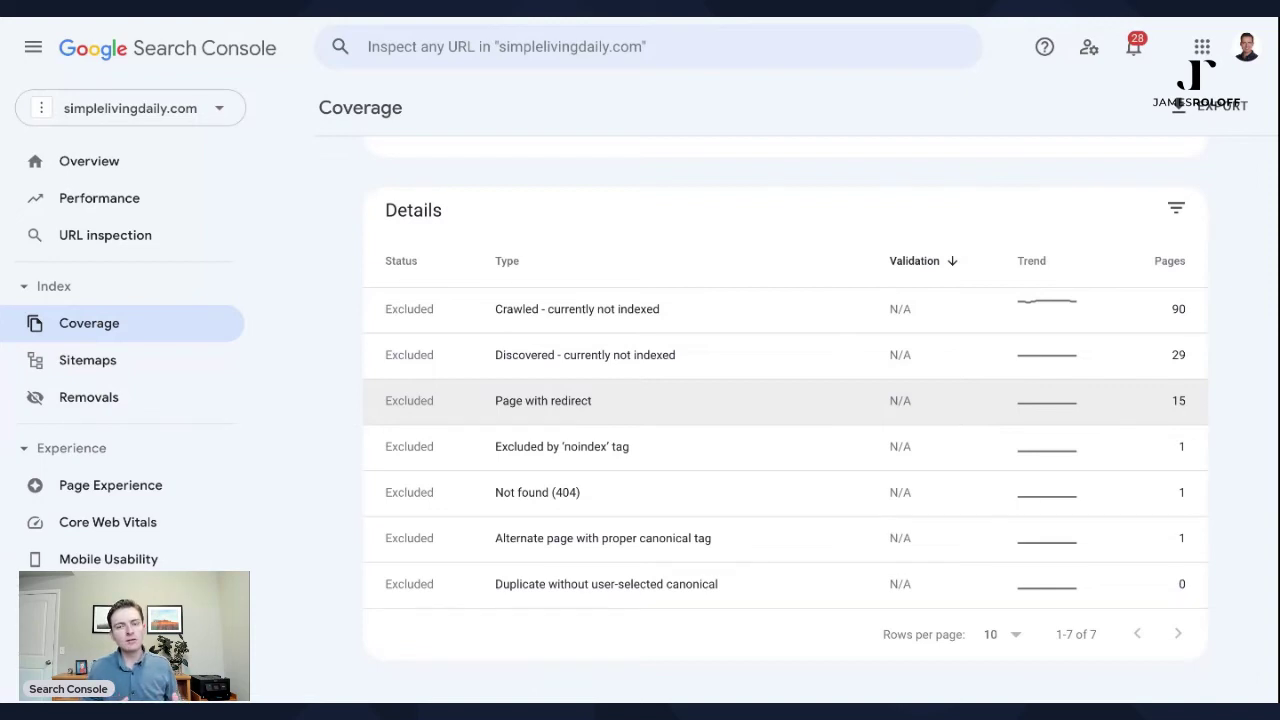
pyautogui.scroll(2, 797, 312)
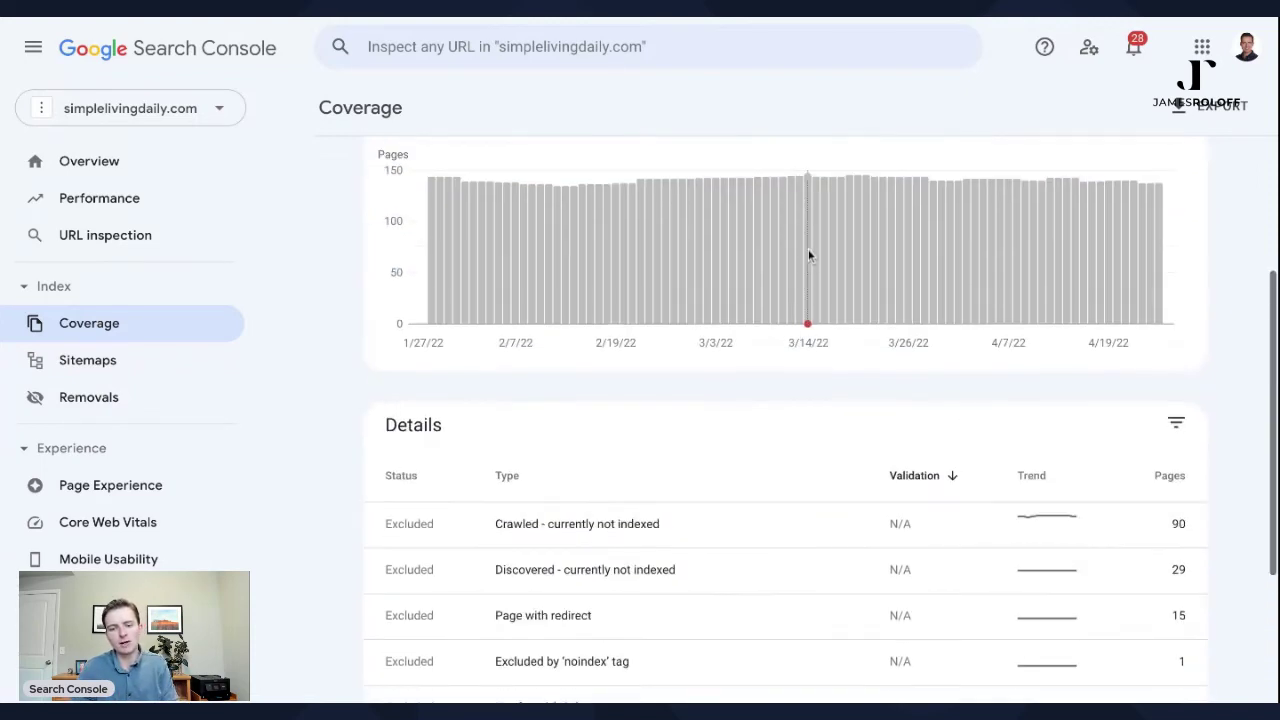
pyautogui.moveTo(792, 192)
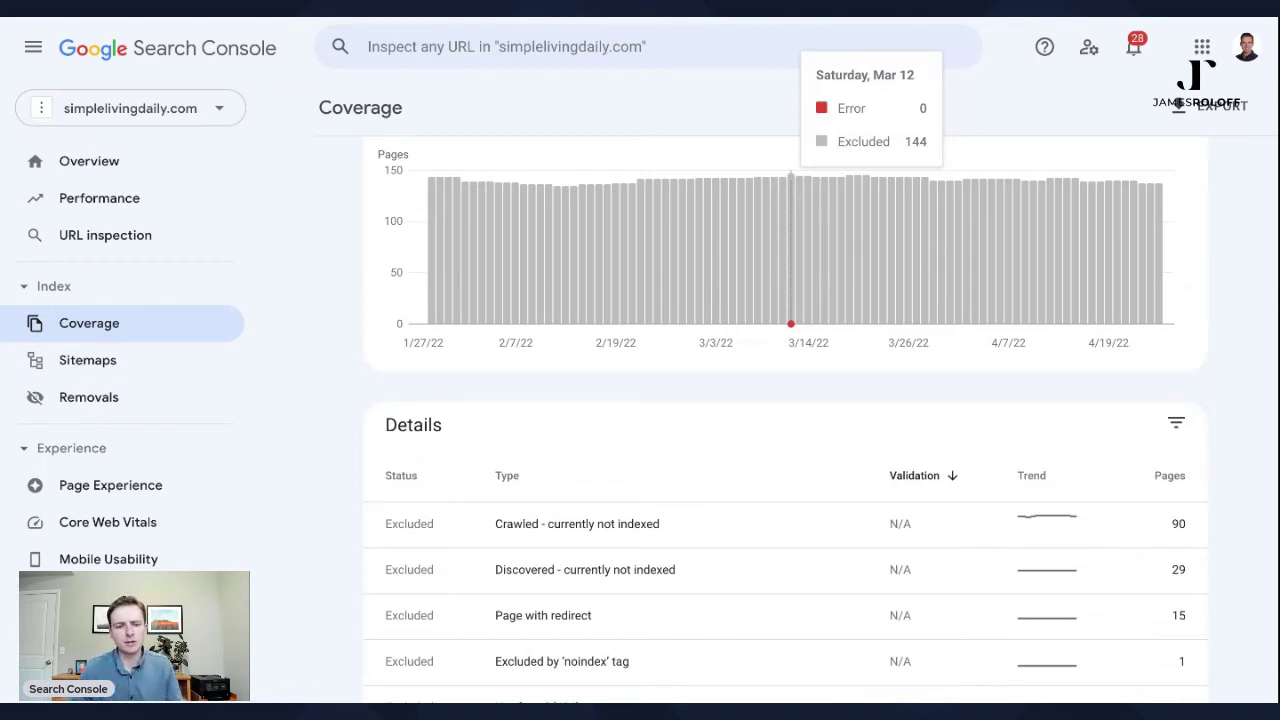
# Inspect the details of the submitted sitemap_index.xml sitemap and check the site's temporary removal requests
pyautogui.click(51, 369)
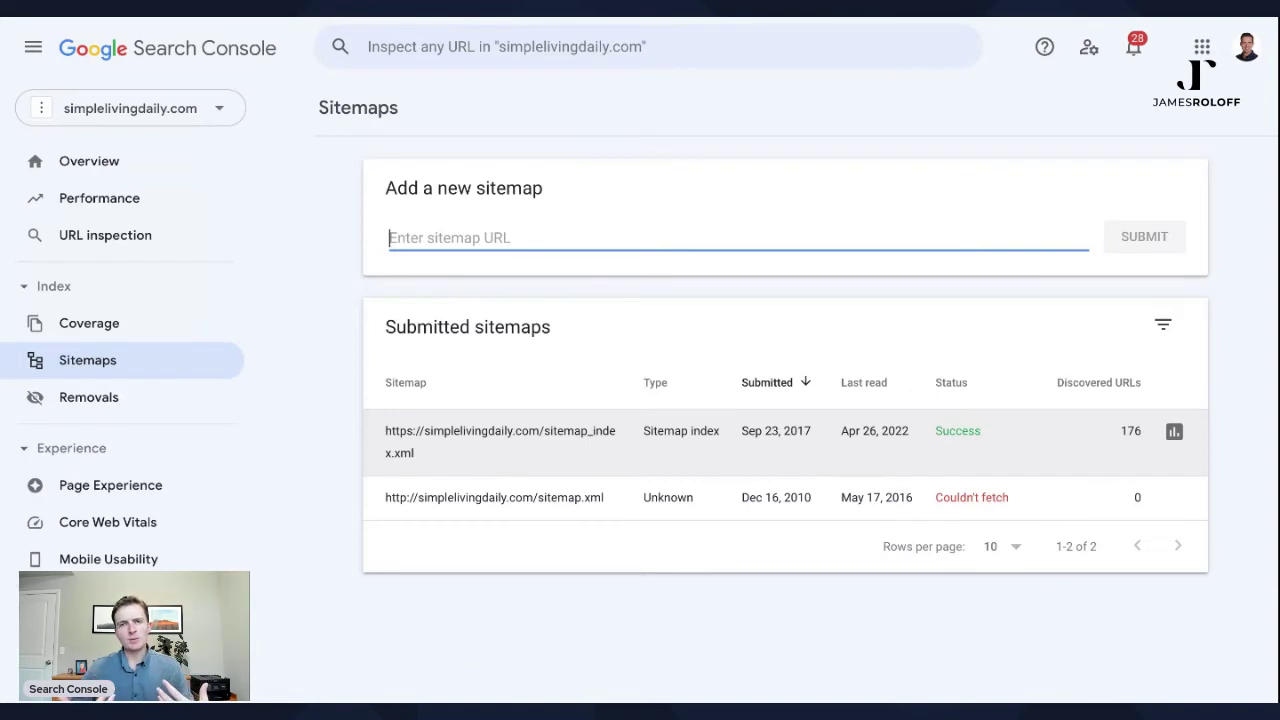
pyautogui.click(624, 437)
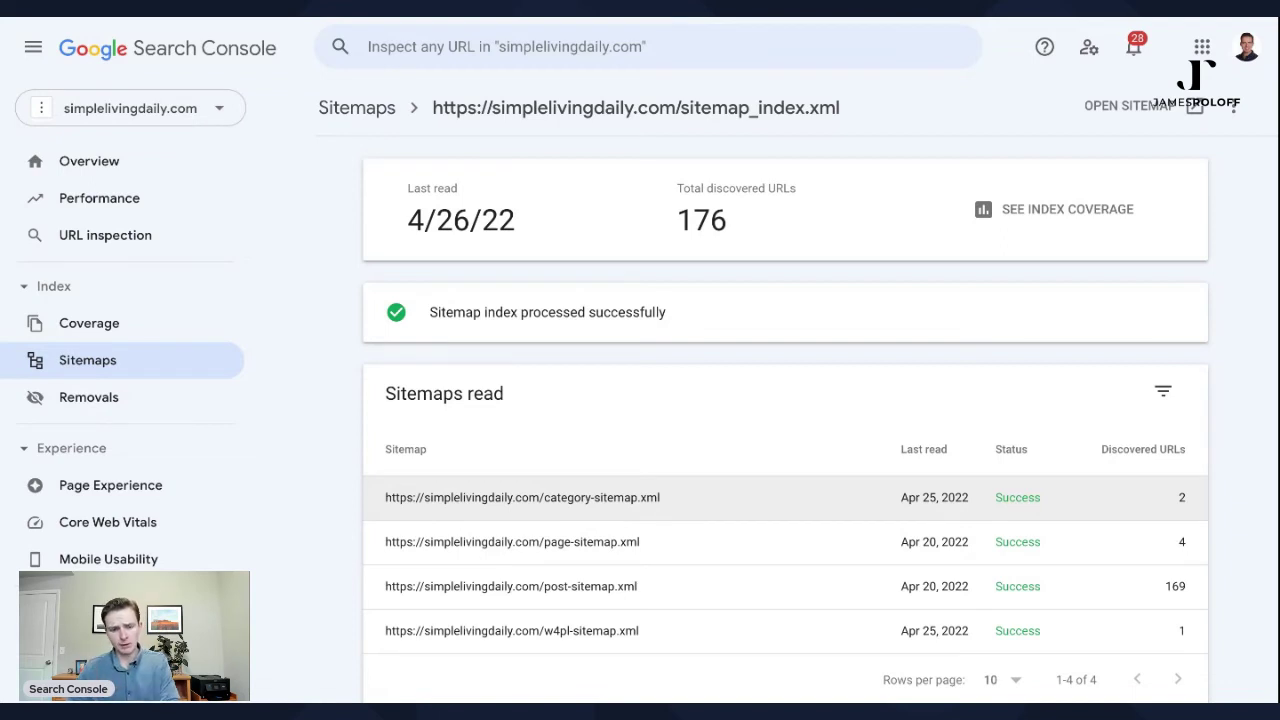
pyautogui.click(104, 397)
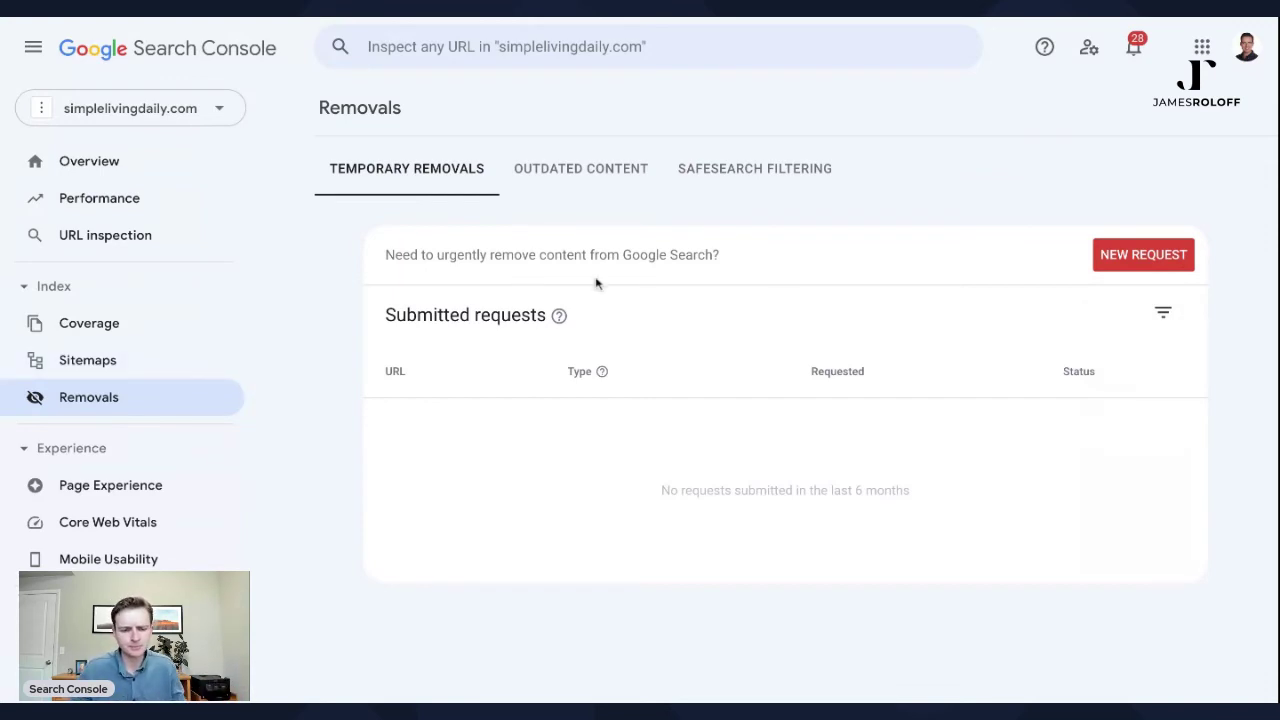
# Open the Page Experience report and review the mobile results and page experience signals
pyautogui.scroll(-2, 143, 486)
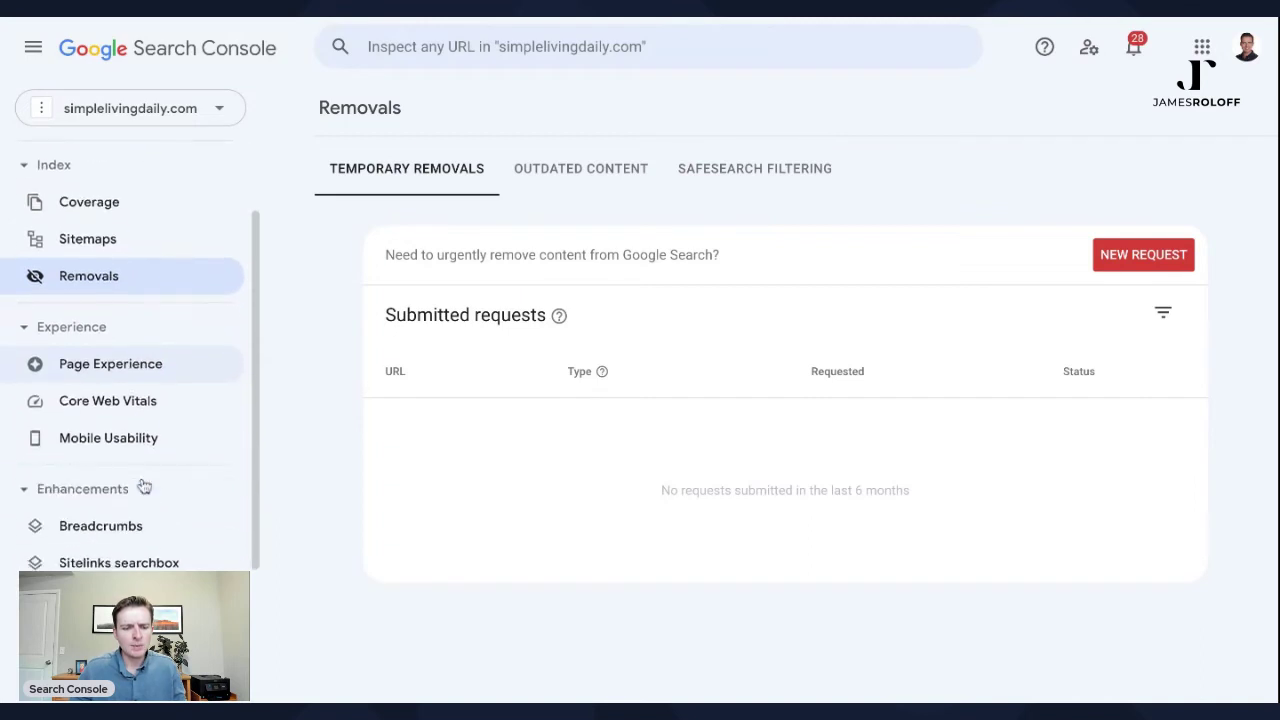
pyautogui.click(134, 368)
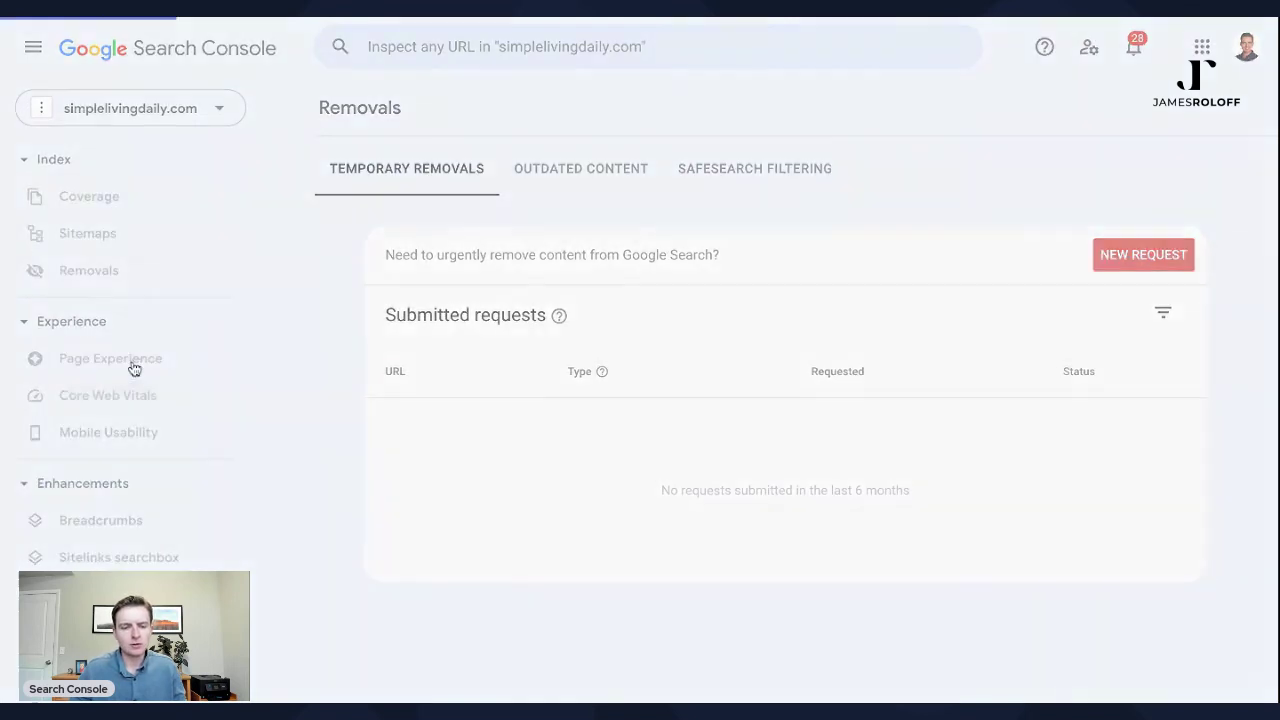
pyautogui.scroll(-1, 487, 217)
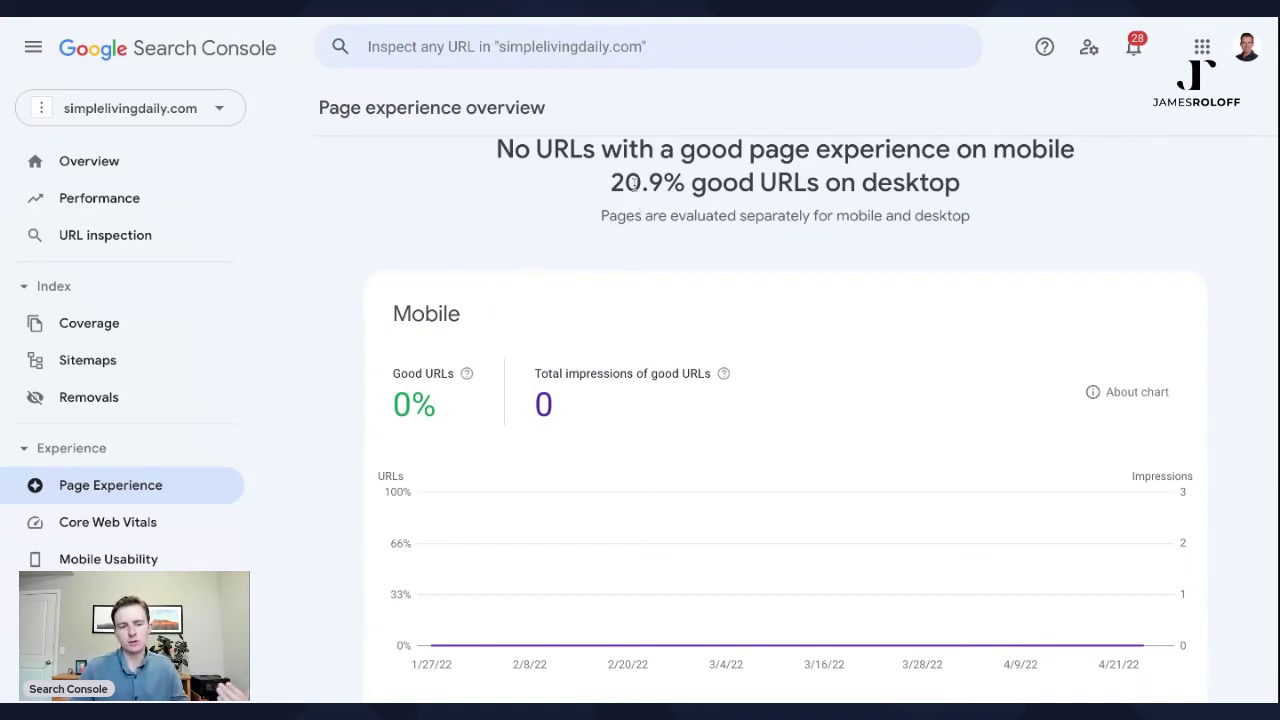
pyautogui.scroll(-5, 555, 330)
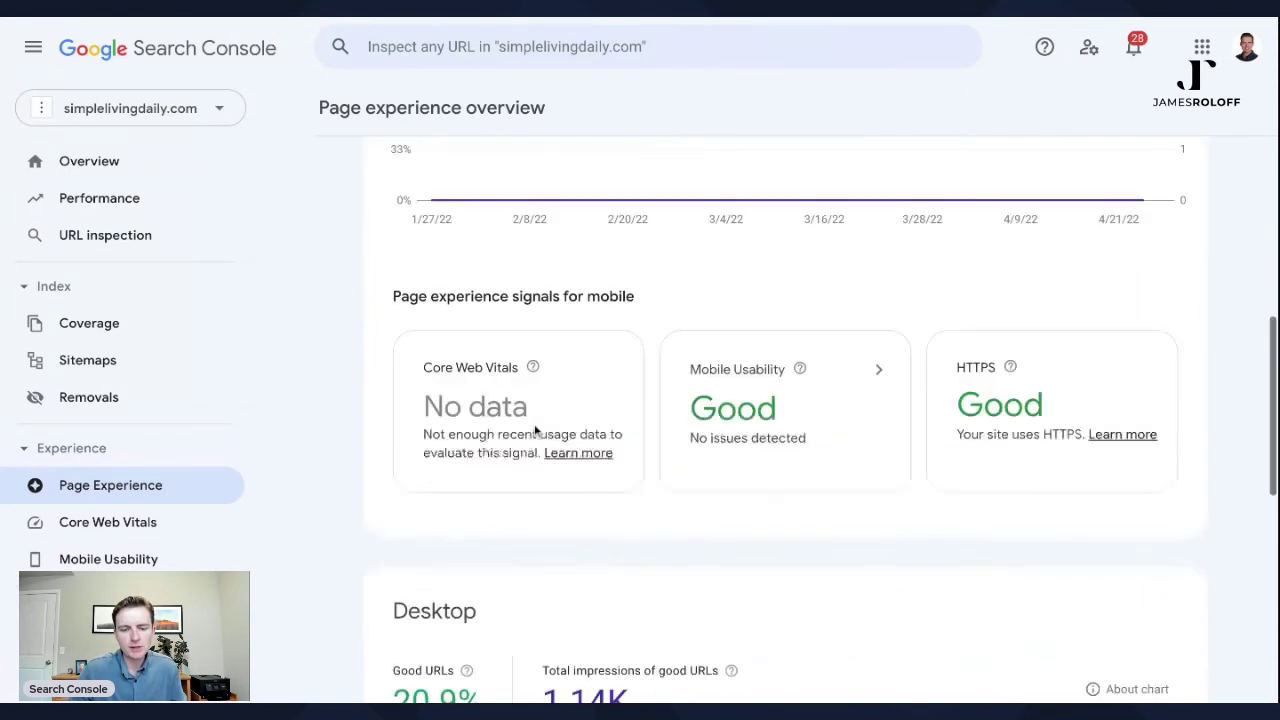
pyautogui.scroll(1, 555, 330)
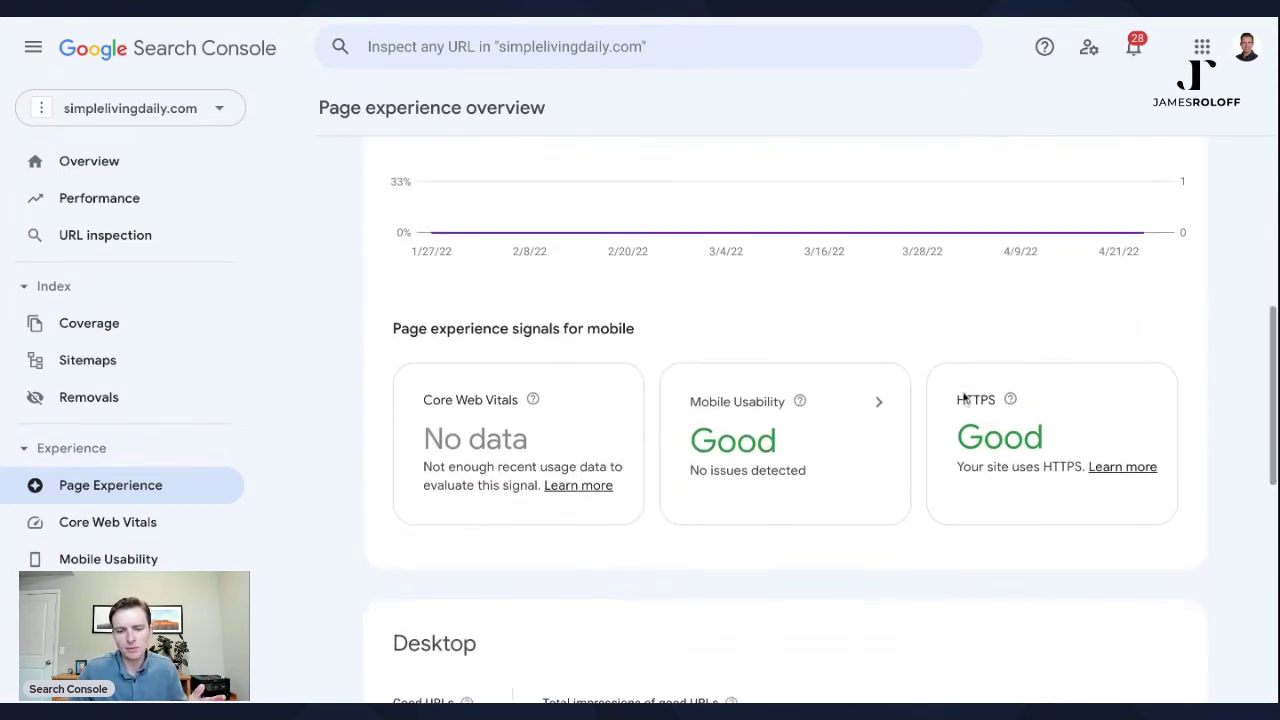
# Highlight the mobile Core Web Vitals status and review the desktop chart and signals in the Page Experience report
pyautogui.hotkey('ctrl', 'shift', 'Left')
pyautogui.hotkey('shift', 'Left')
pyautogui.hotkey('shift', 'Left')
pyautogui.hotkey('shift', 'Left')
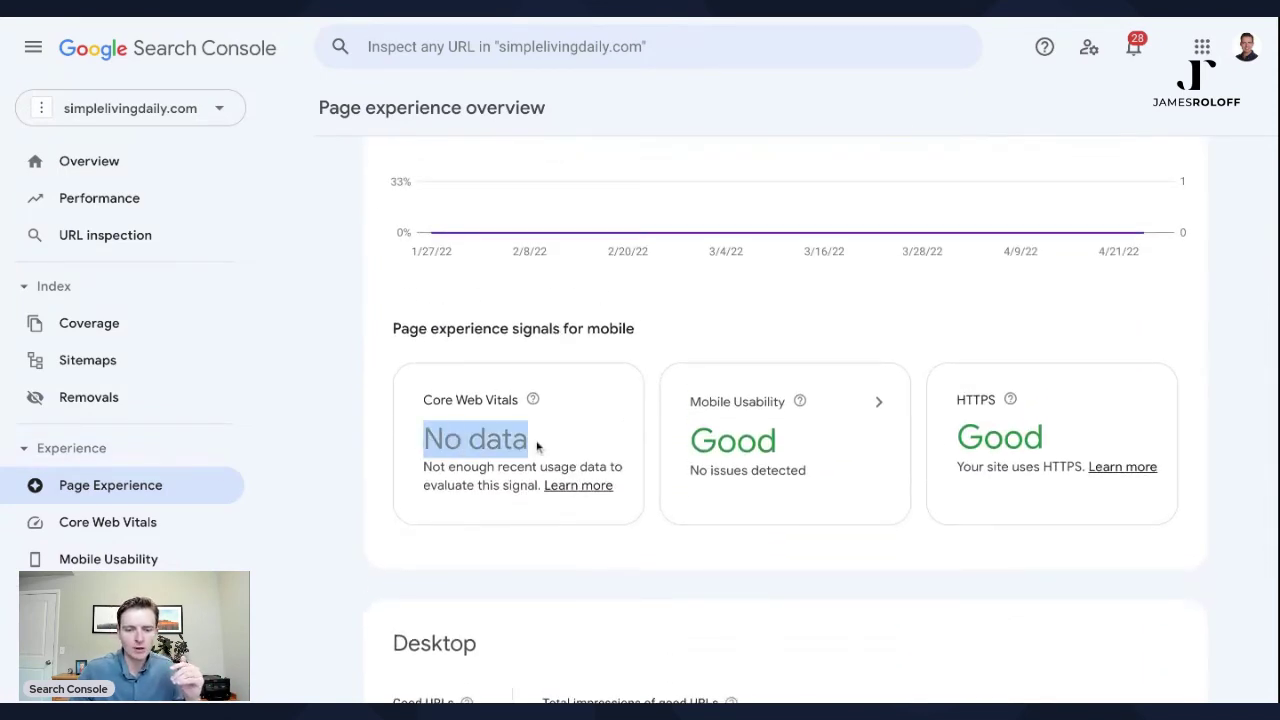
pyautogui.click(537, 447)
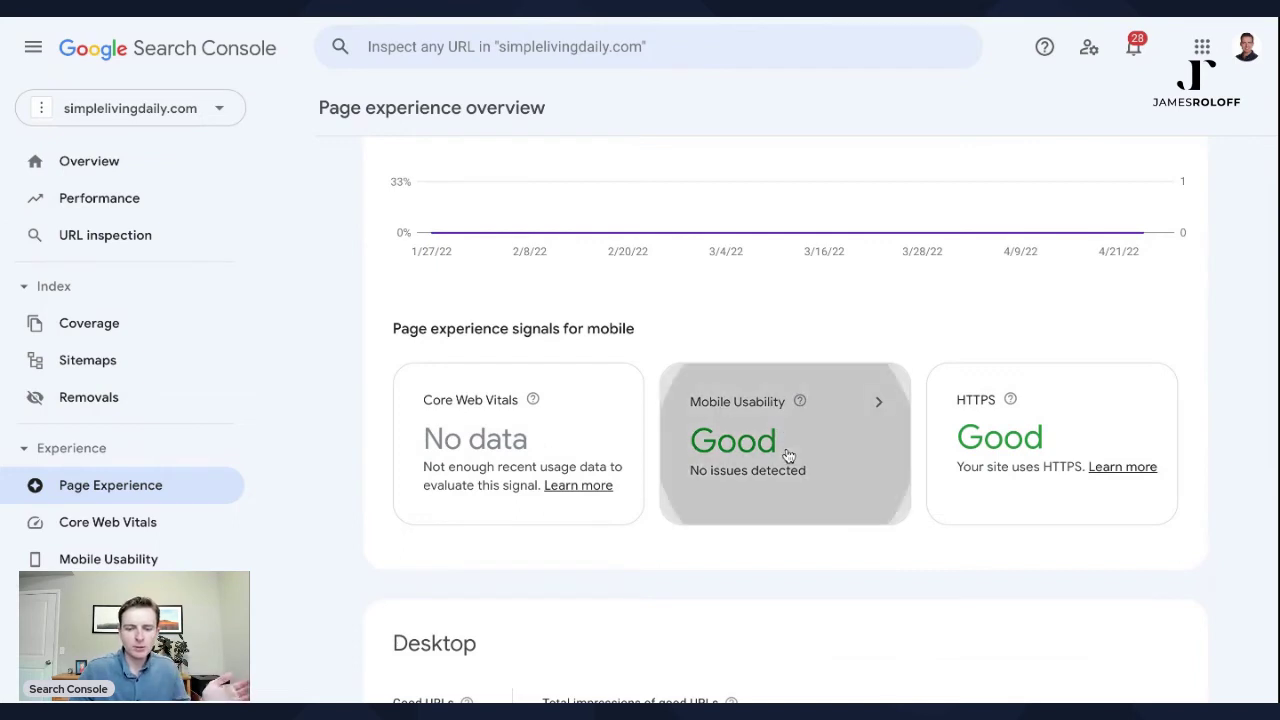
pyautogui.click(788, 455)
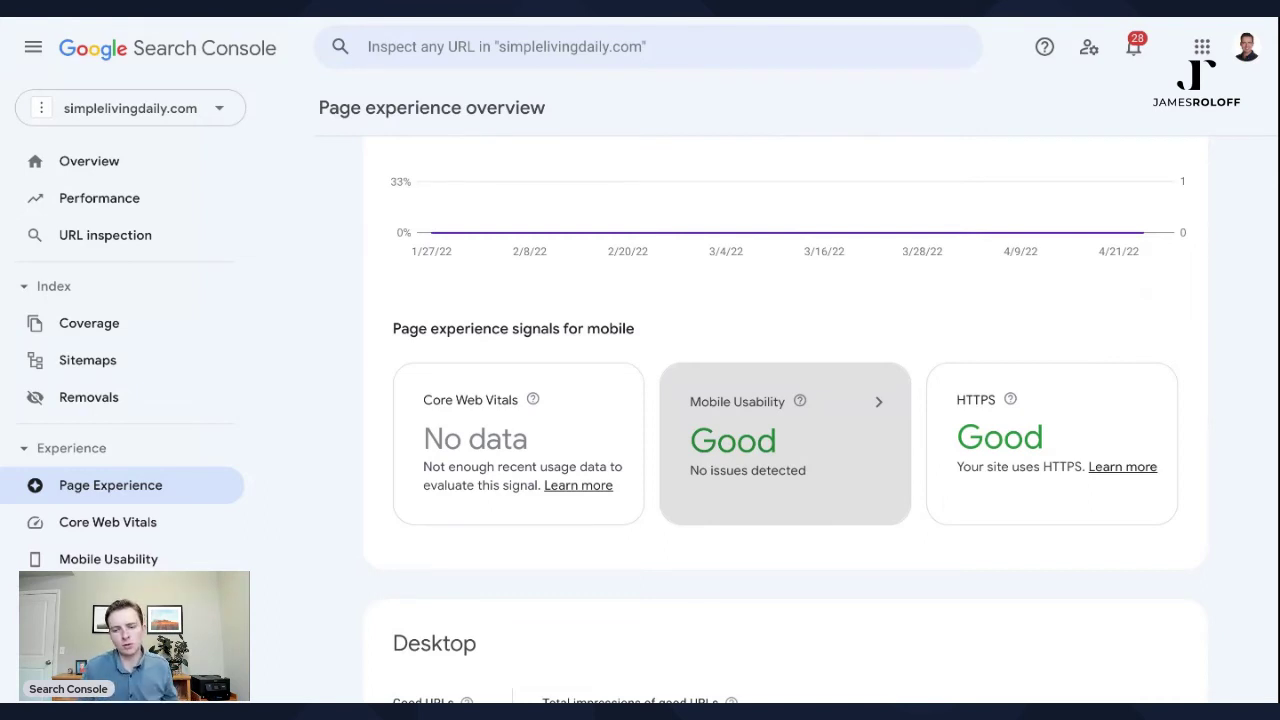
pyautogui.scroll(-5, 926, 303)
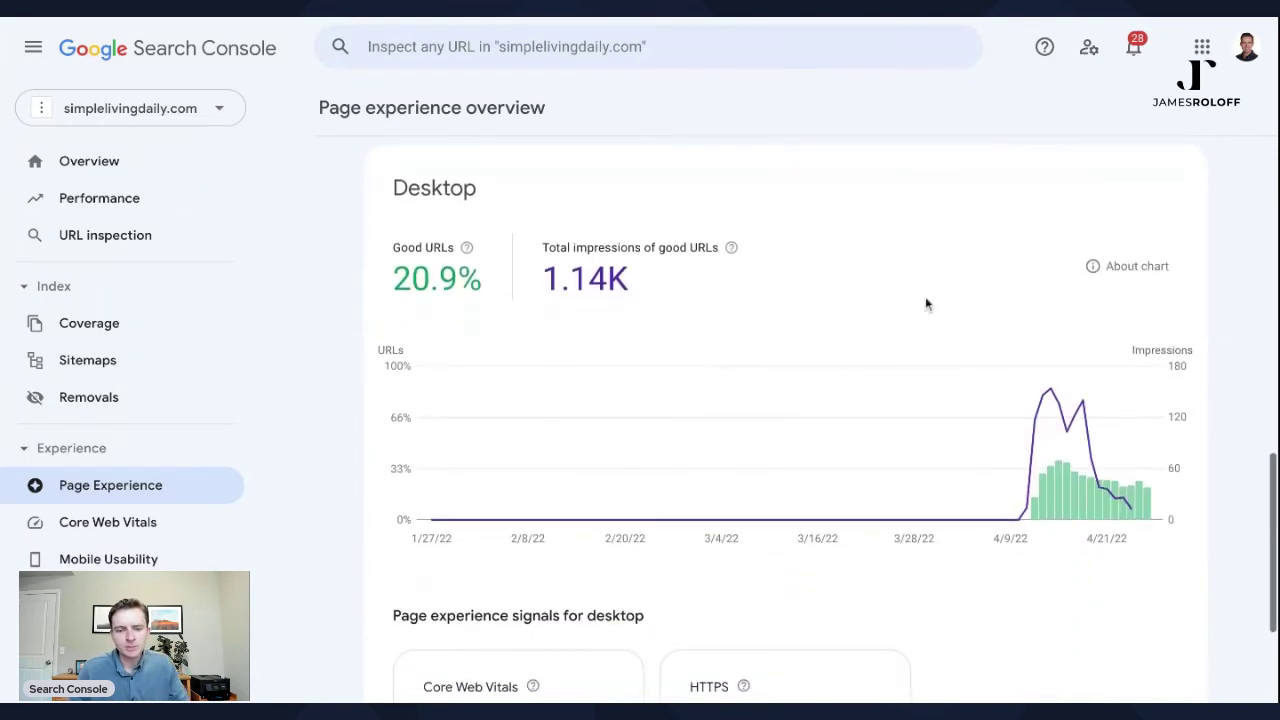
pyautogui.scroll(-2, 1085, 504)
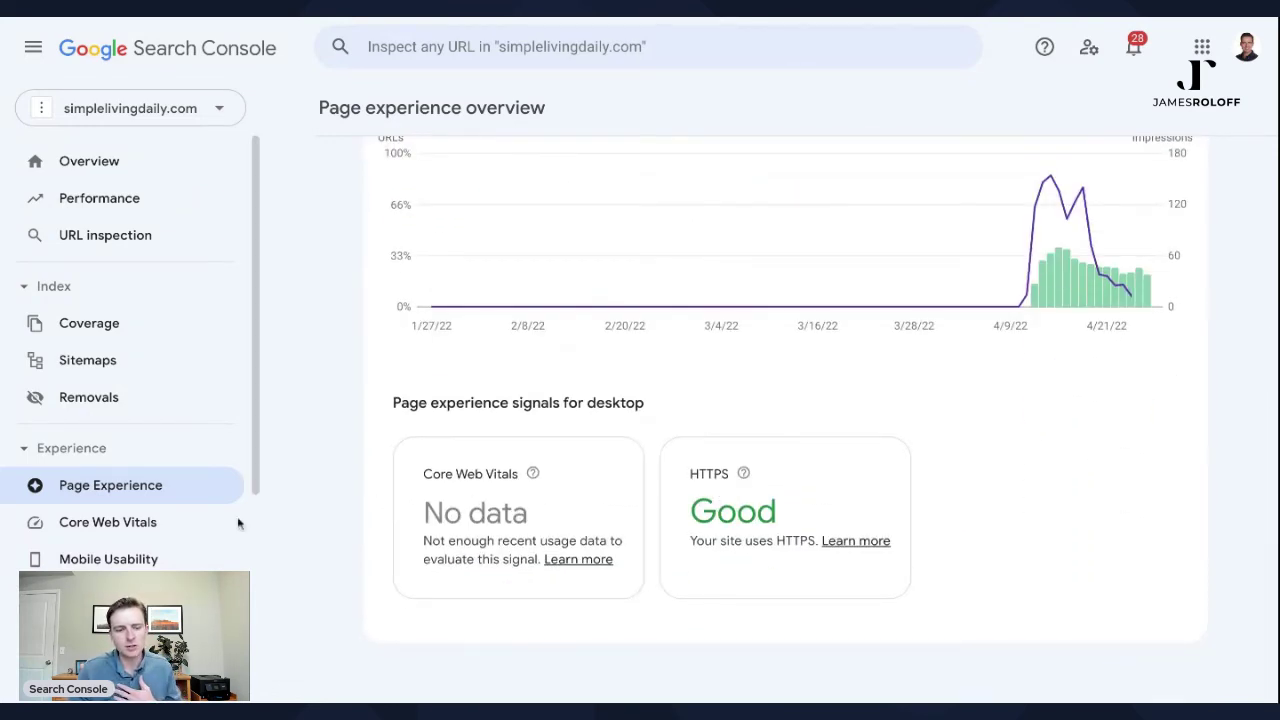
# Open the Core Web Vitals report and compare its mobile and desktop URL charts
pyautogui.click(177, 525)
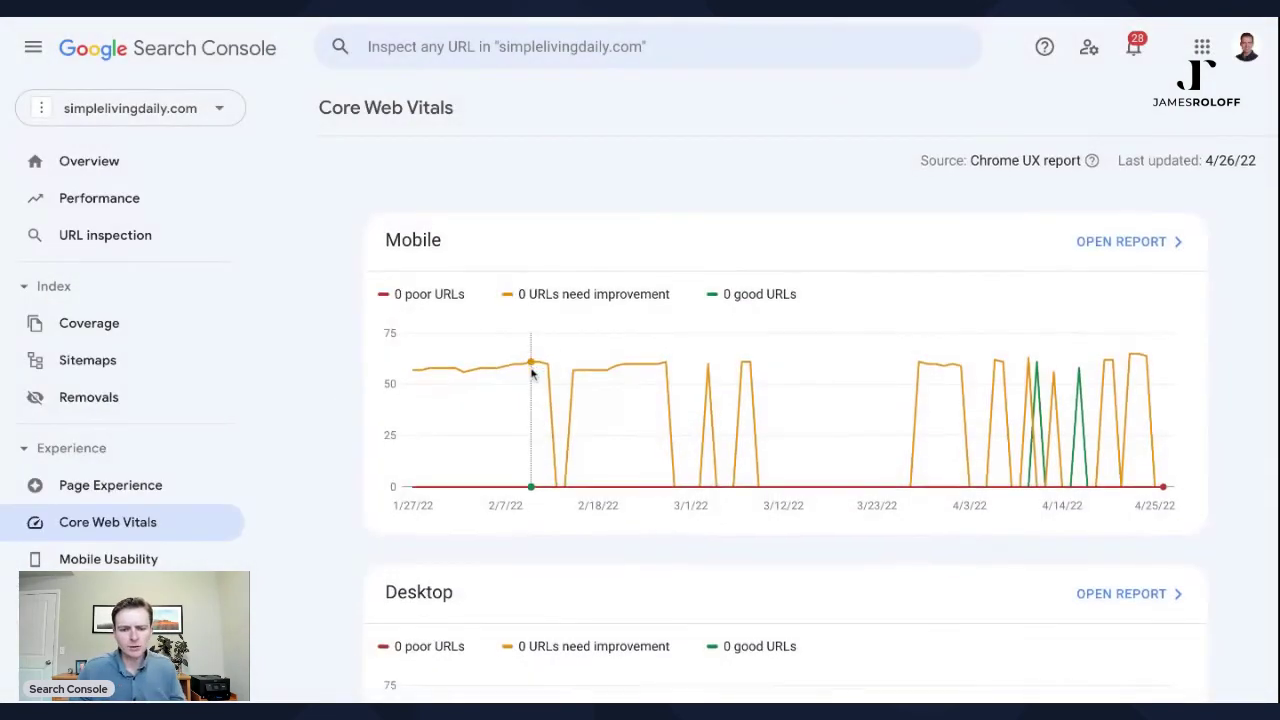
pyautogui.scroll(-1, 531, 370)
pyautogui.scroll(-2, 975, 346)
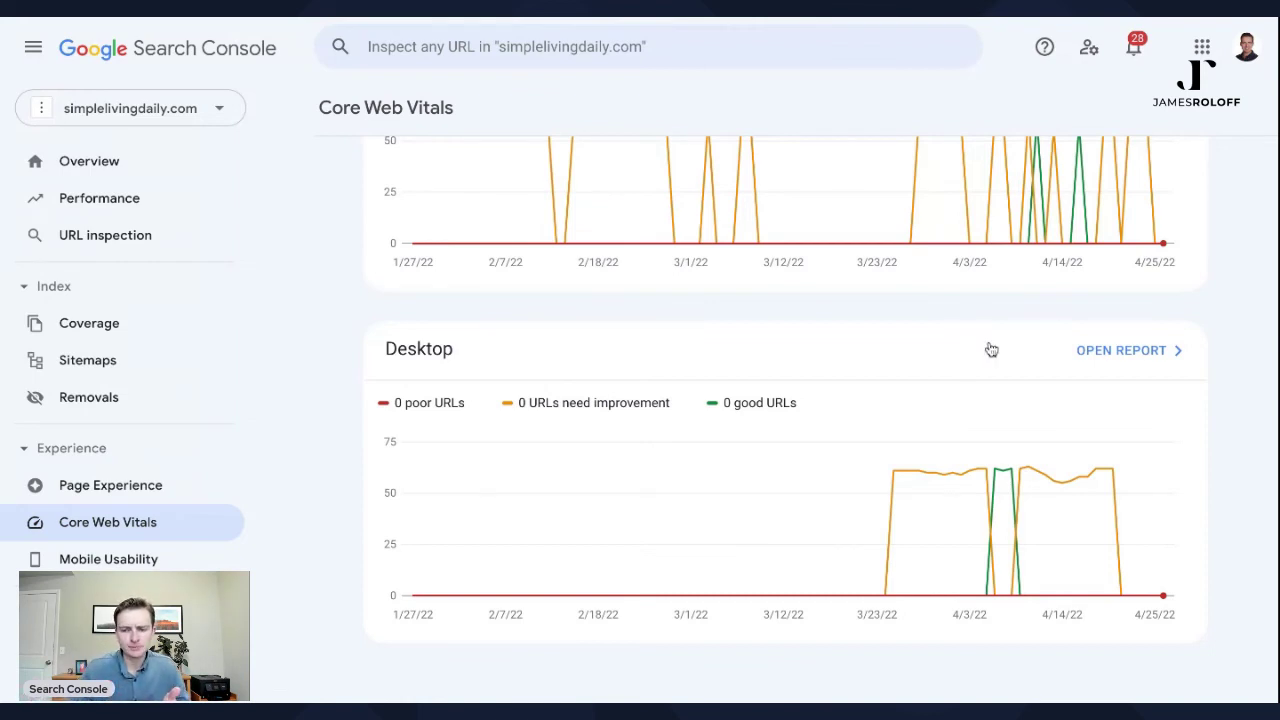
pyautogui.scroll(3, 993, 339)
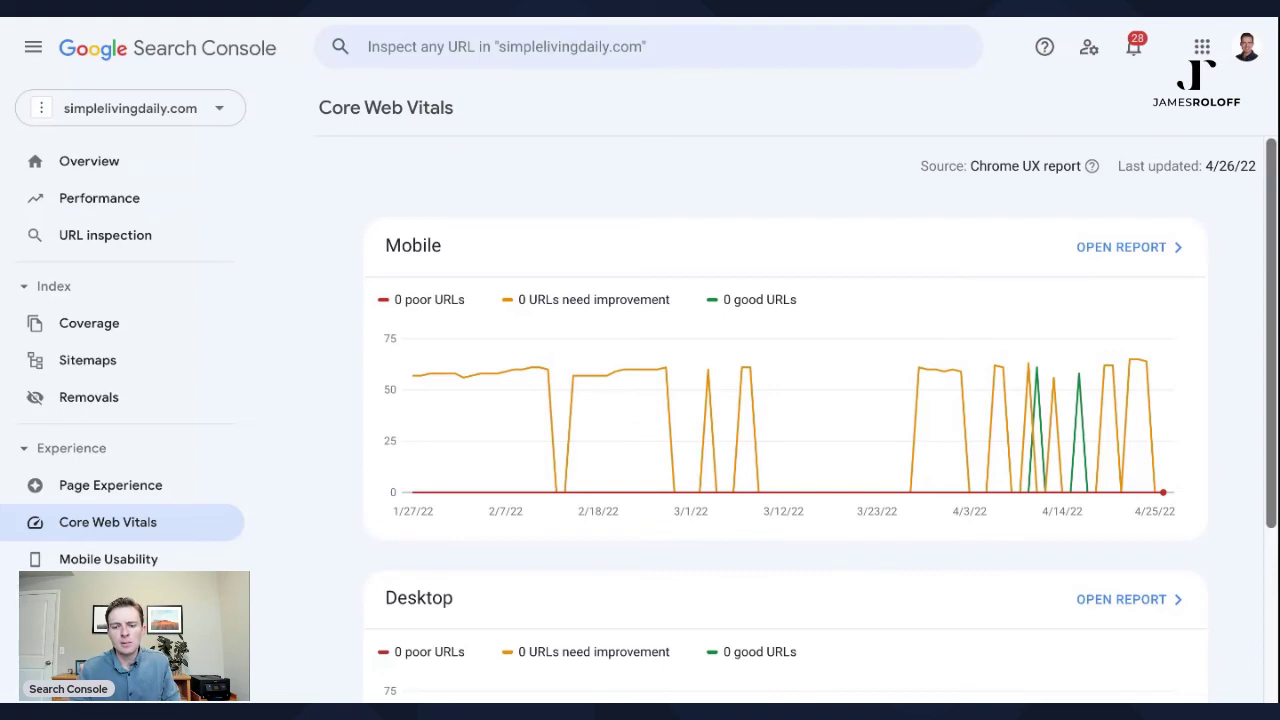
# Open the desktop Core Web Vitals report and check its poor, need-improvement and good URLs along with the issue details
pyautogui.scroll(-1, 1157, 209)
pyautogui.scroll(-2, 1137, 349)
pyautogui.click(1136, 348)
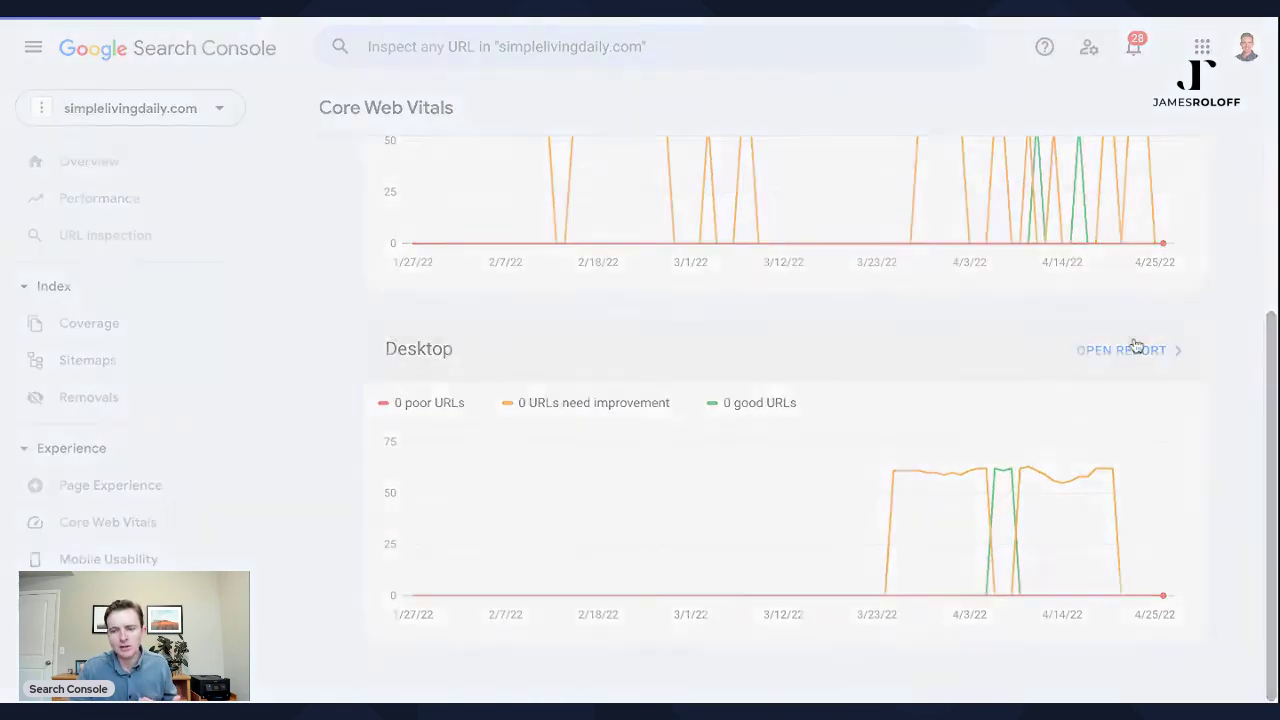
pyautogui.scroll(-1, 794, 343)
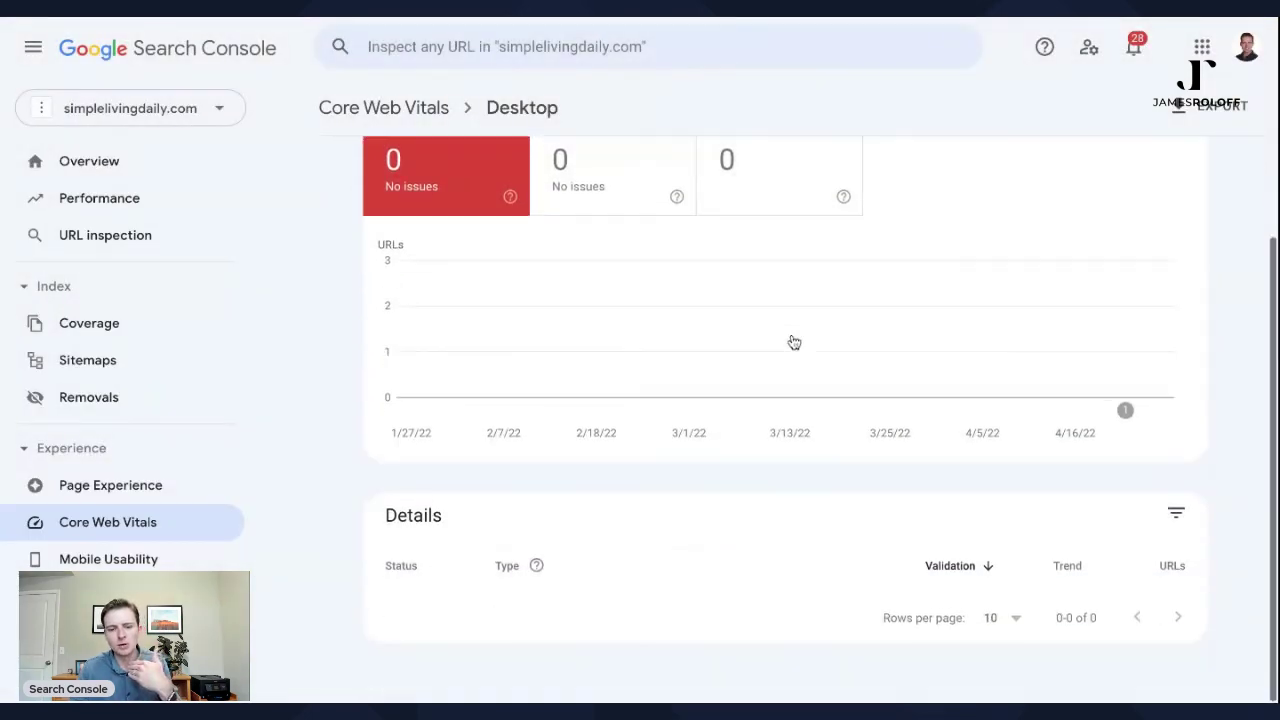
pyautogui.scroll(1, 785, 320)
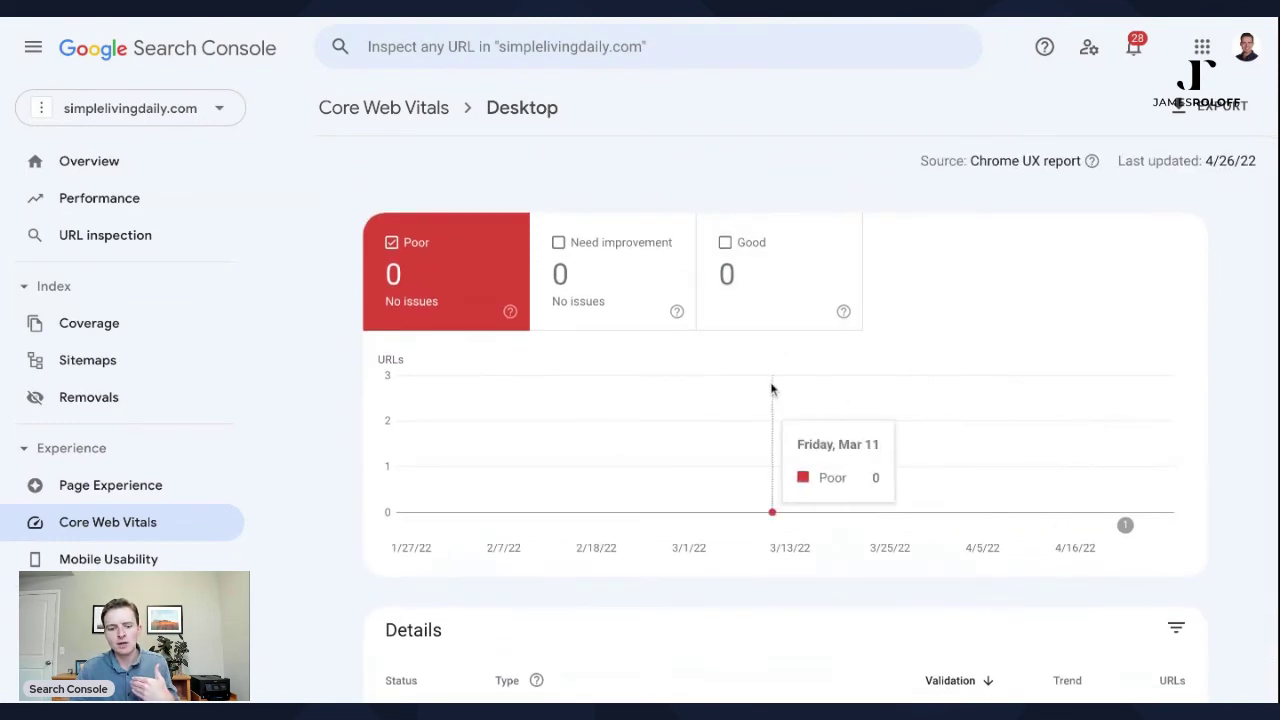
pyautogui.scroll(-1, 772, 389)
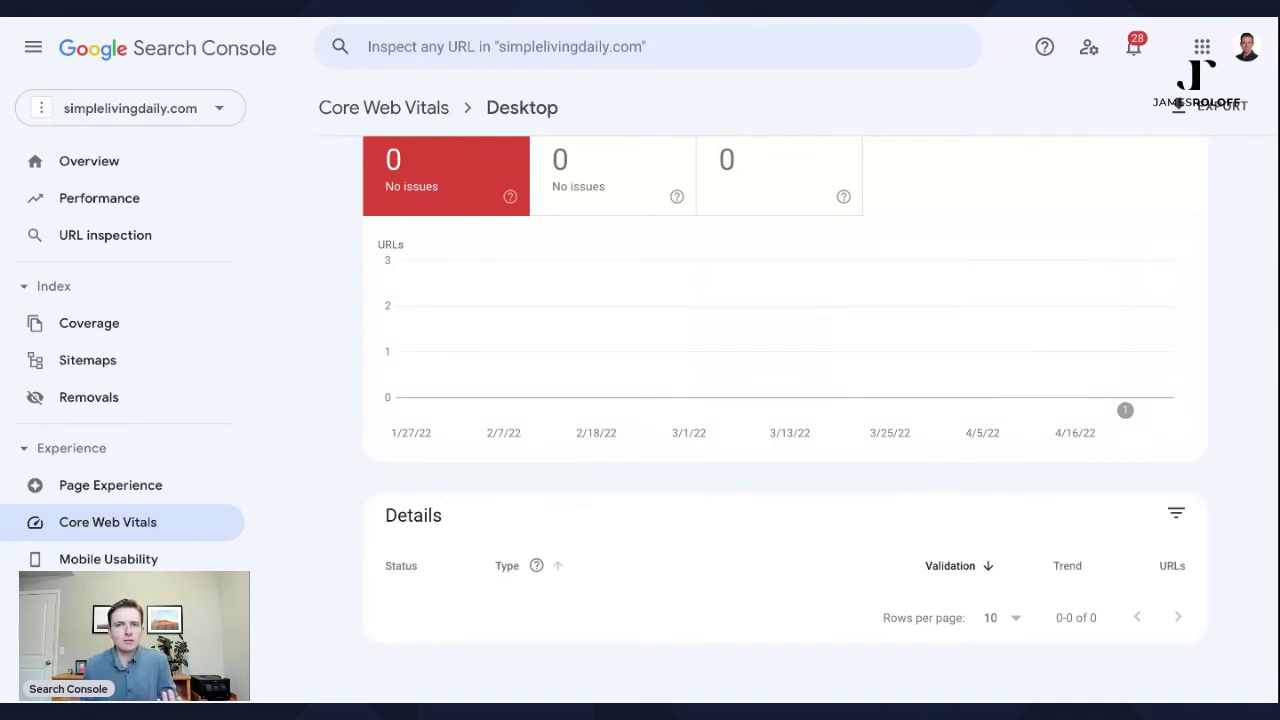
# Open the Mobile Usability report and check its errors, valid pages and issue details
pyautogui.click(108, 559)
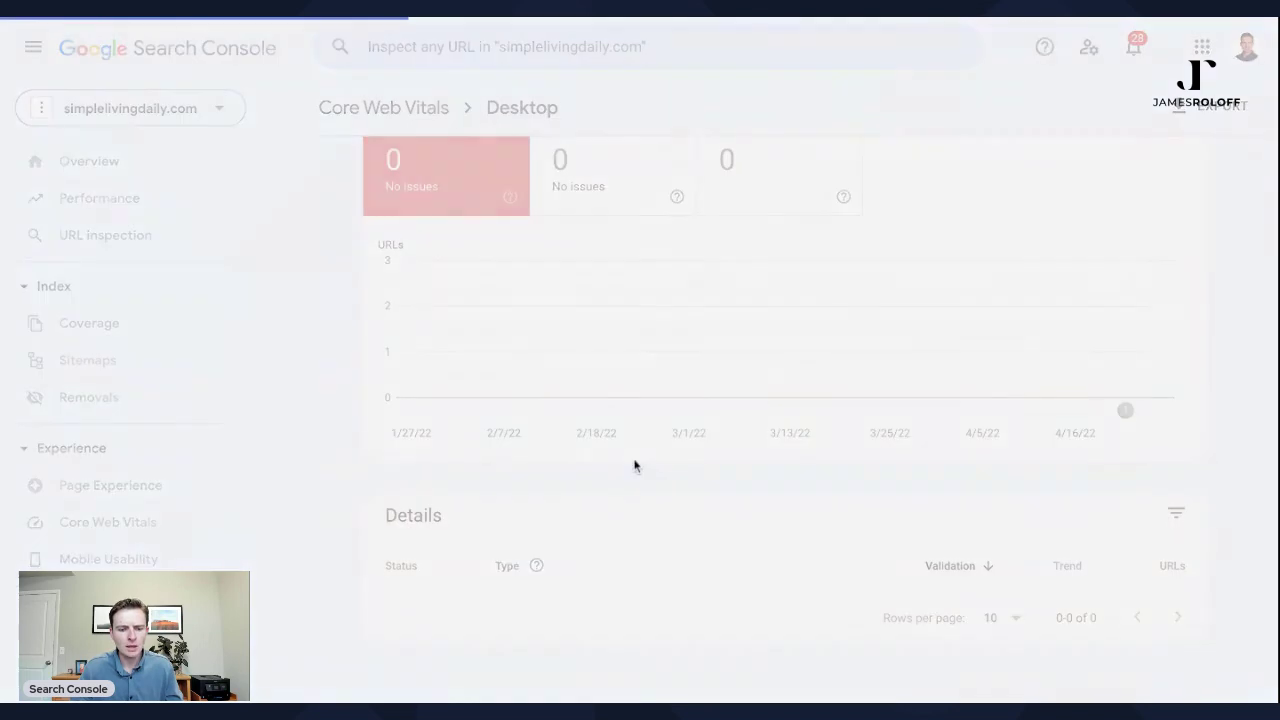
pyautogui.scroll(-1, 614, 397)
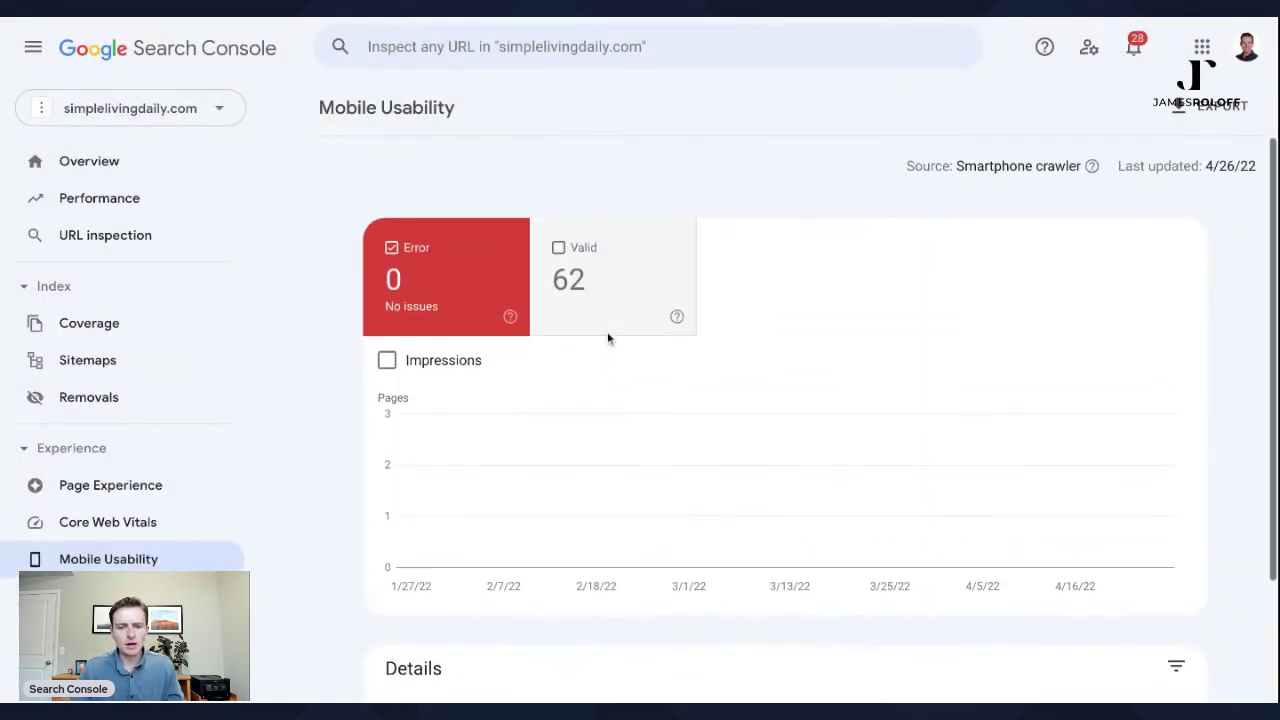
pyautogui.scroll(-1, 607, 337)
pyautogui.scroll(-1, 607, 339)
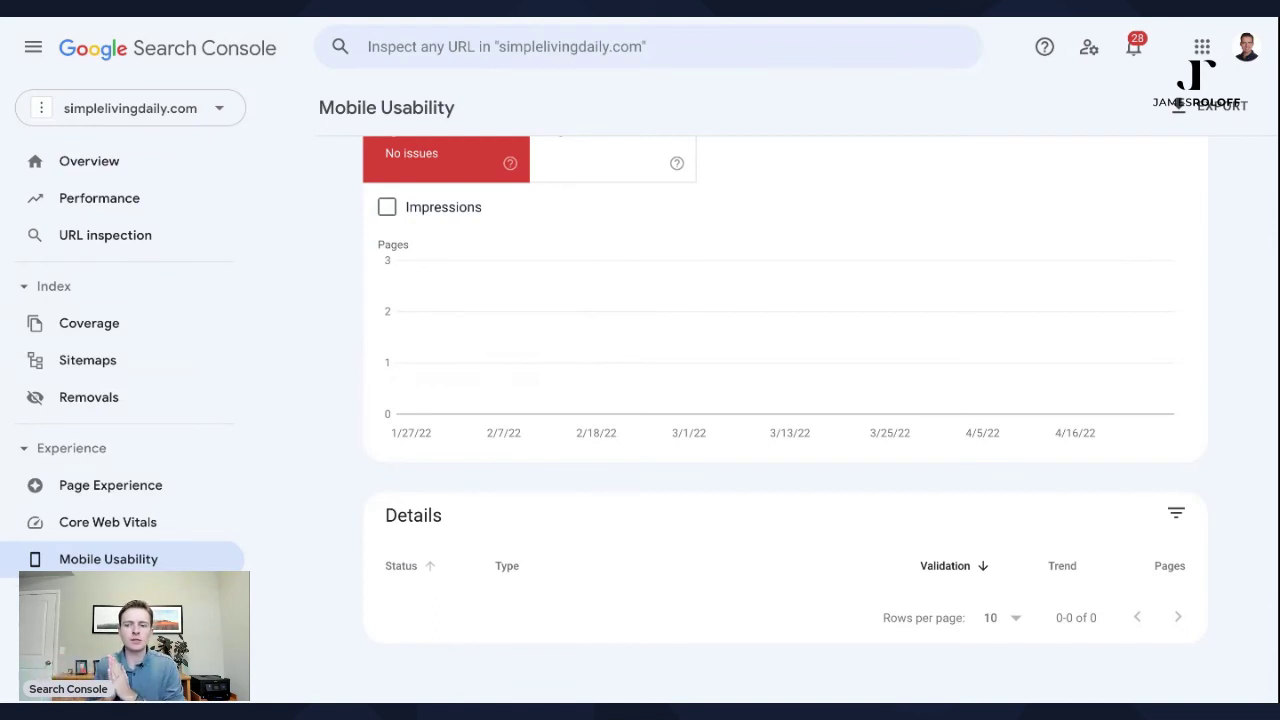
# Open the Links report and examine the top externally and internally linked pages and the top linking sites
pyautogui.scroll(-3, 131, 500)
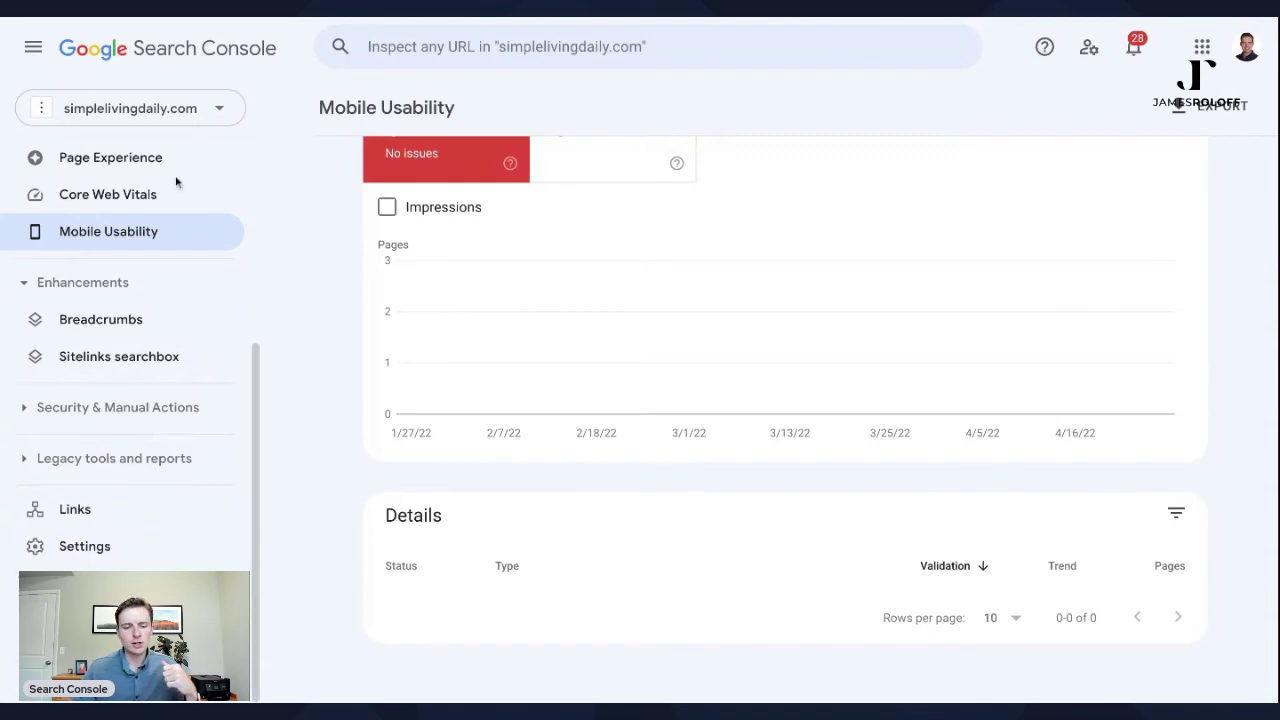
pyautogui.click(88, 510)
pyautogui.scroll(-1, 575, 338)
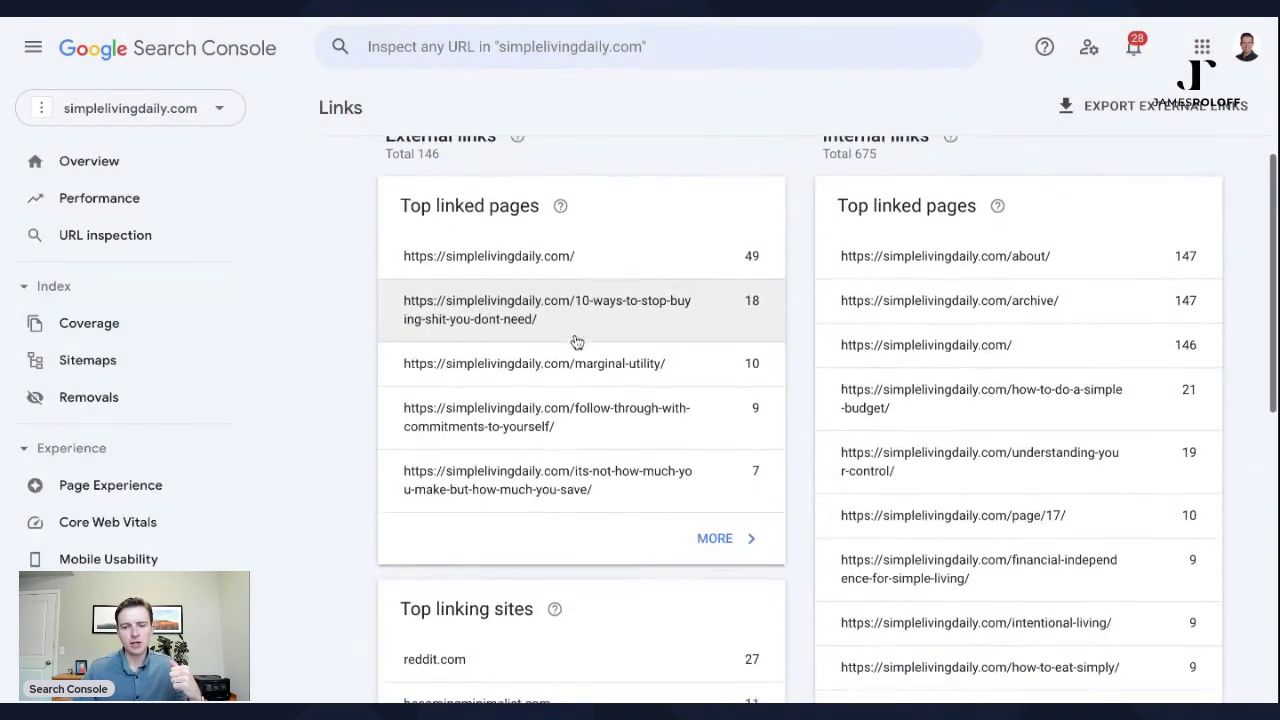
pyautogui.scroll(1, 812, 178)
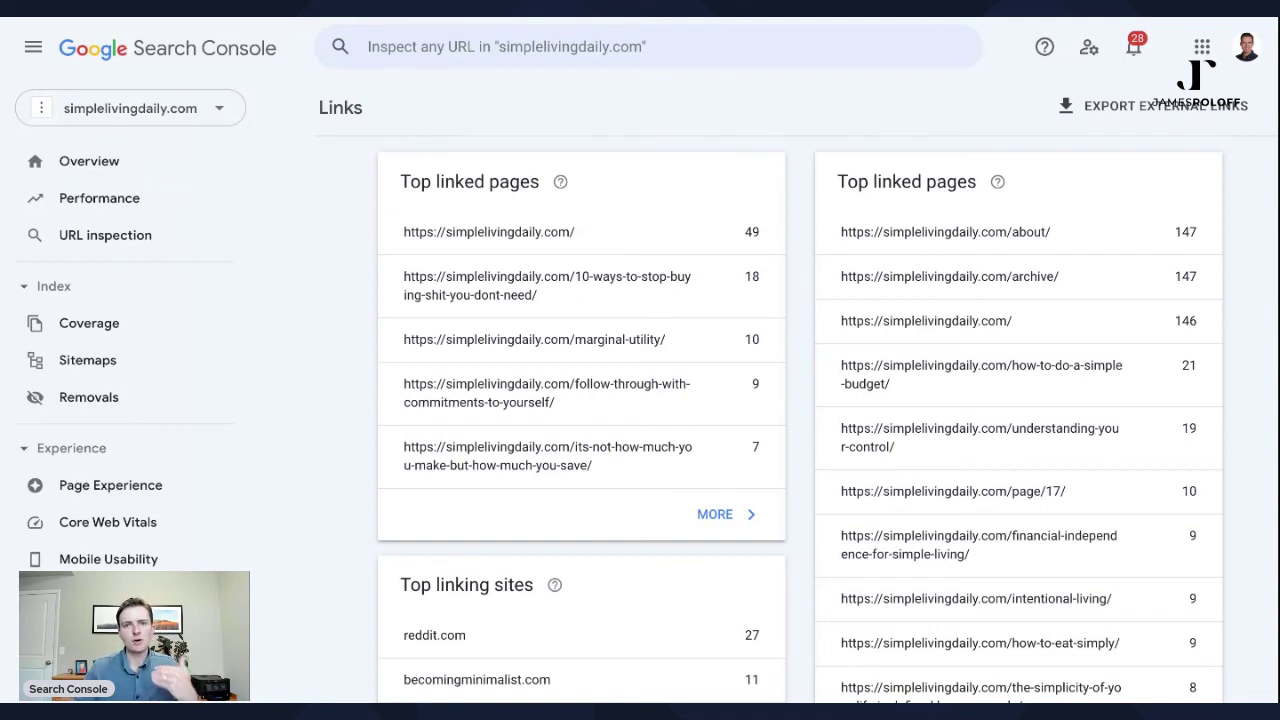
pyautogui.scroll(-1, 800, 244)
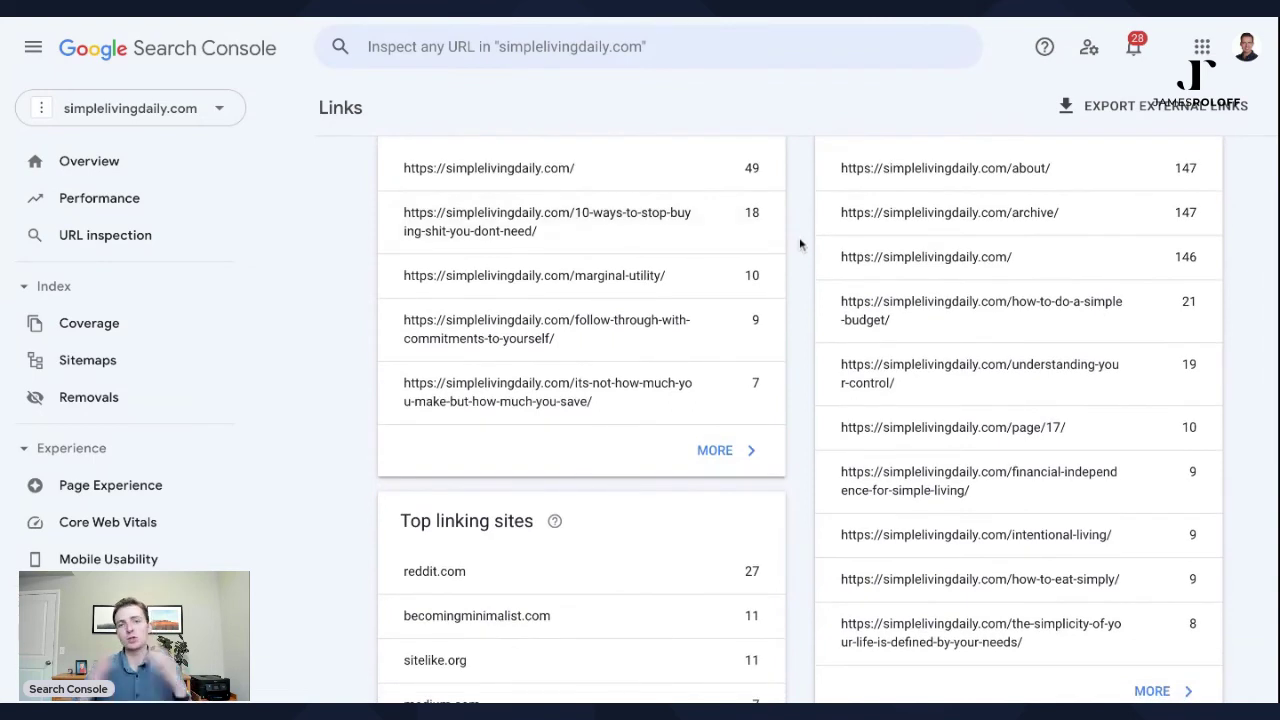
pyautogui.scroll(1, 800, 279)
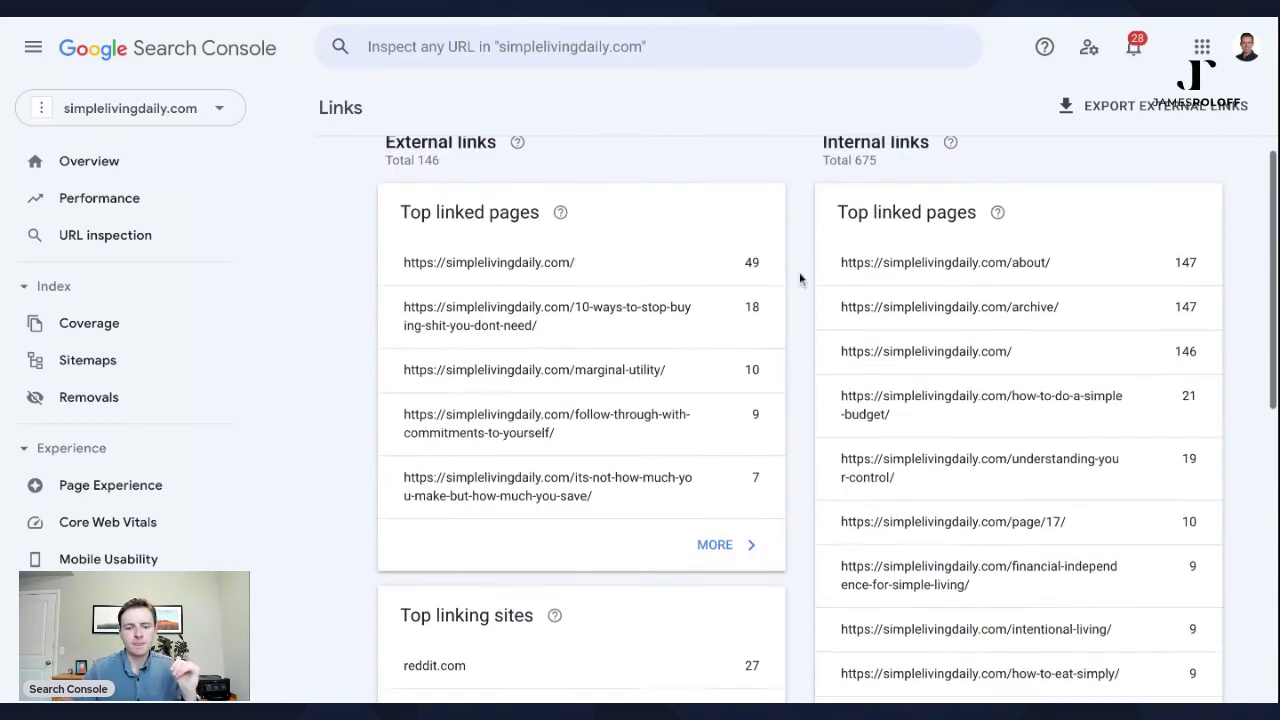
pyautogui.scroll(1, 800, 279)
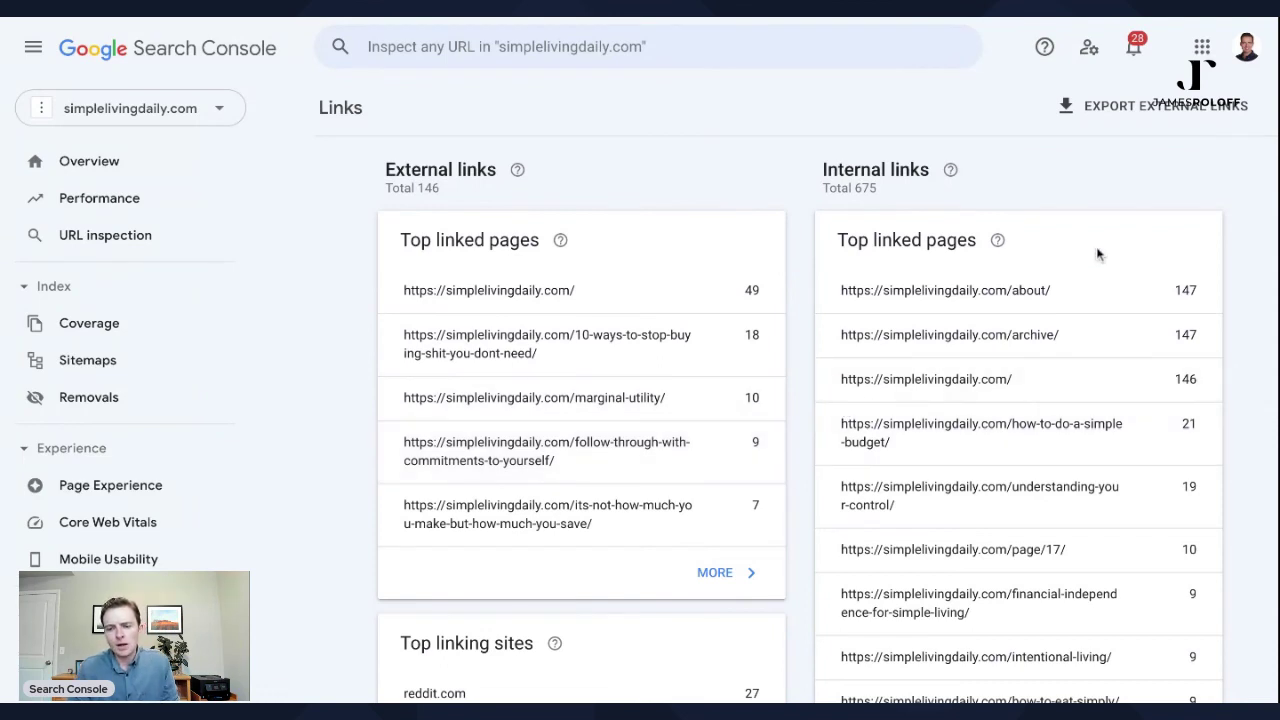
pyautogui.scroll(-1, 1106, 217)
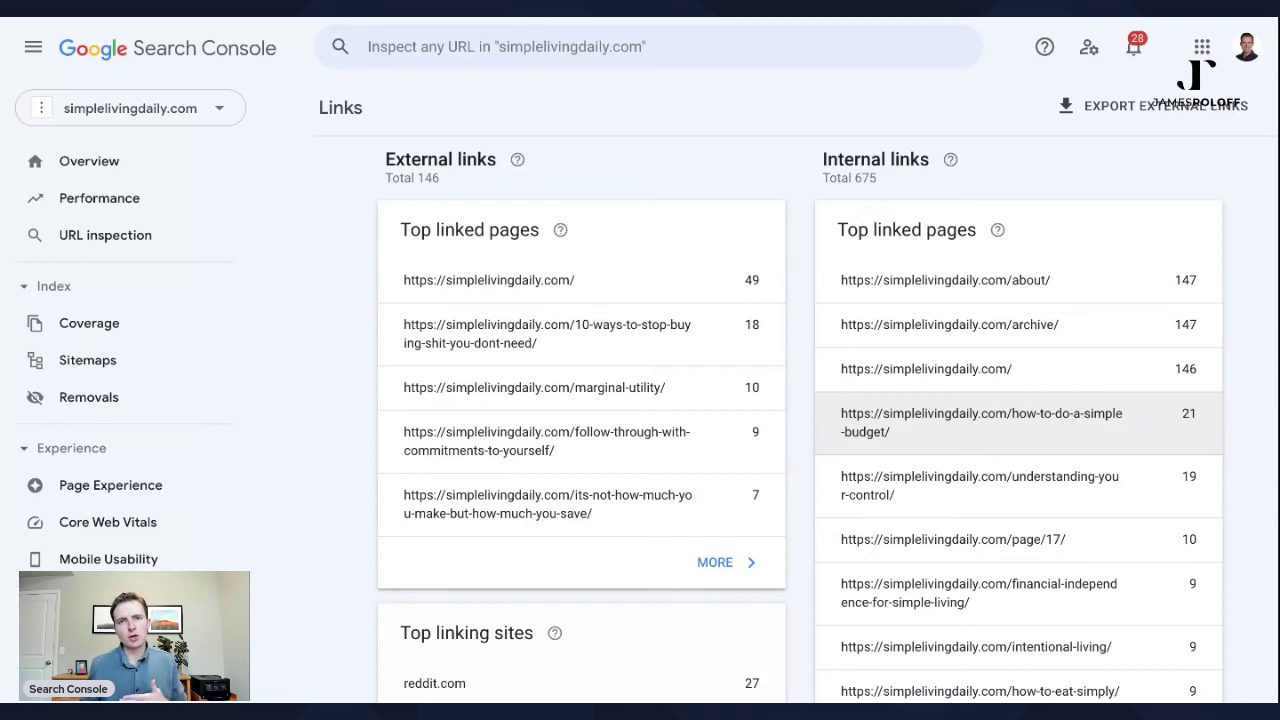
# Review the top linking sites, examine the full list of top linking text, and return to the Links report
pyautogui.scroll(-4, 749, 260)
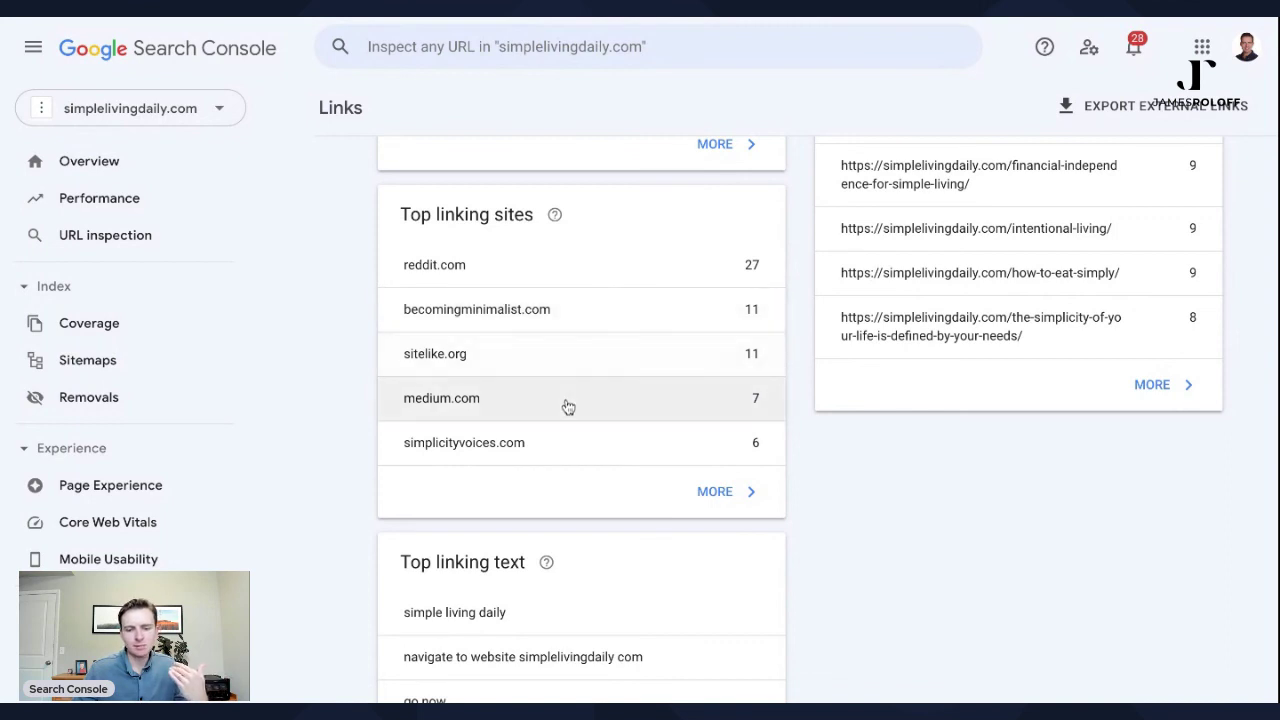
pyautogui.scroll(-1, 594, 457)
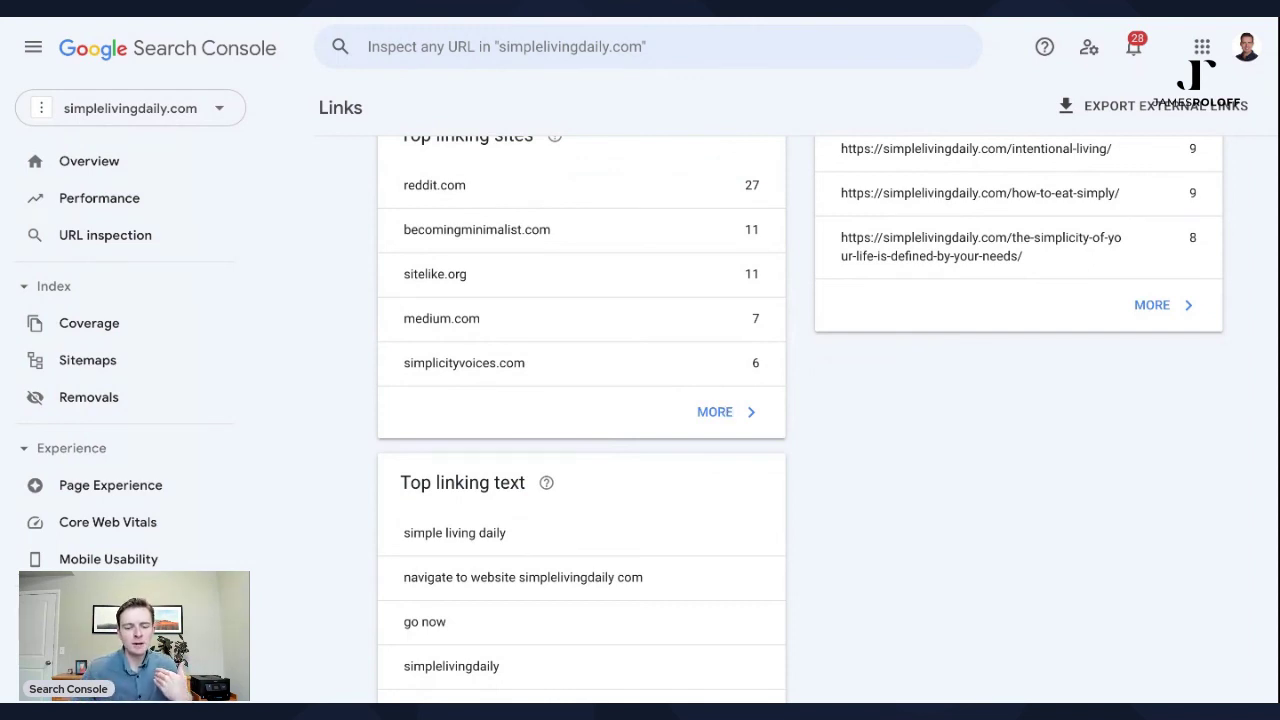
pyautogui.scroll(-1, 706, 394)
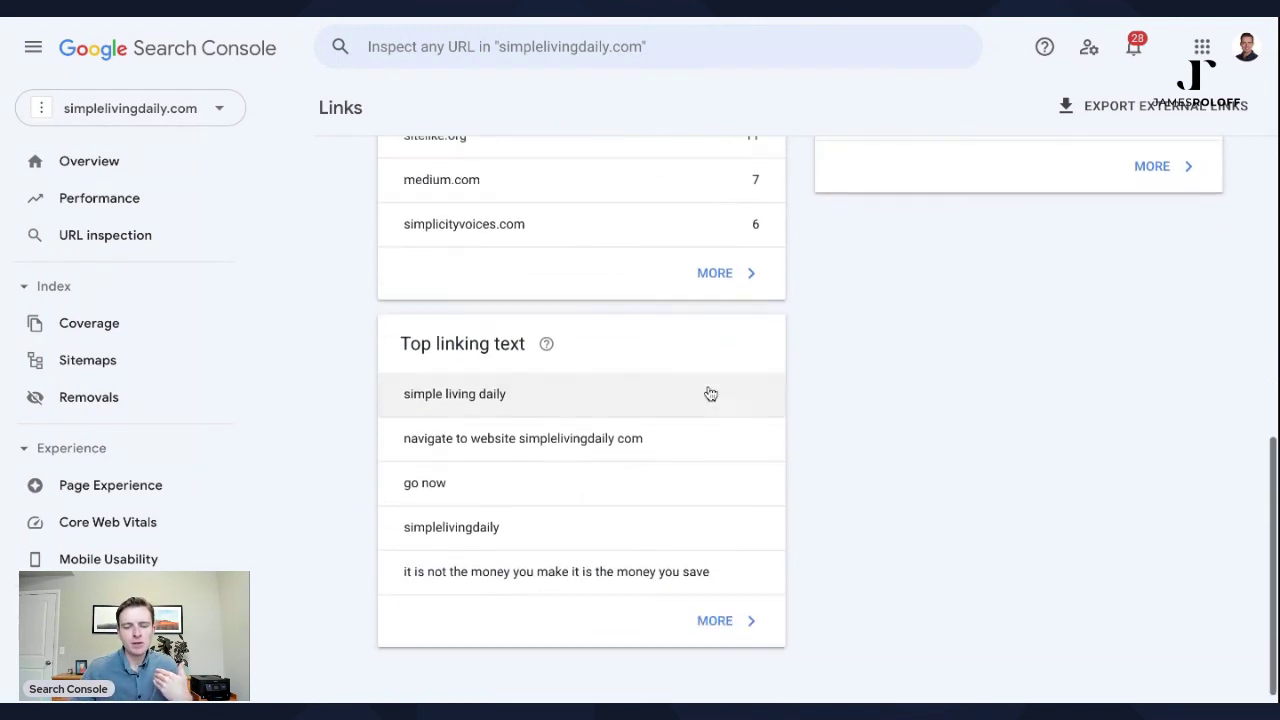
pyautogui.click(753, 622)
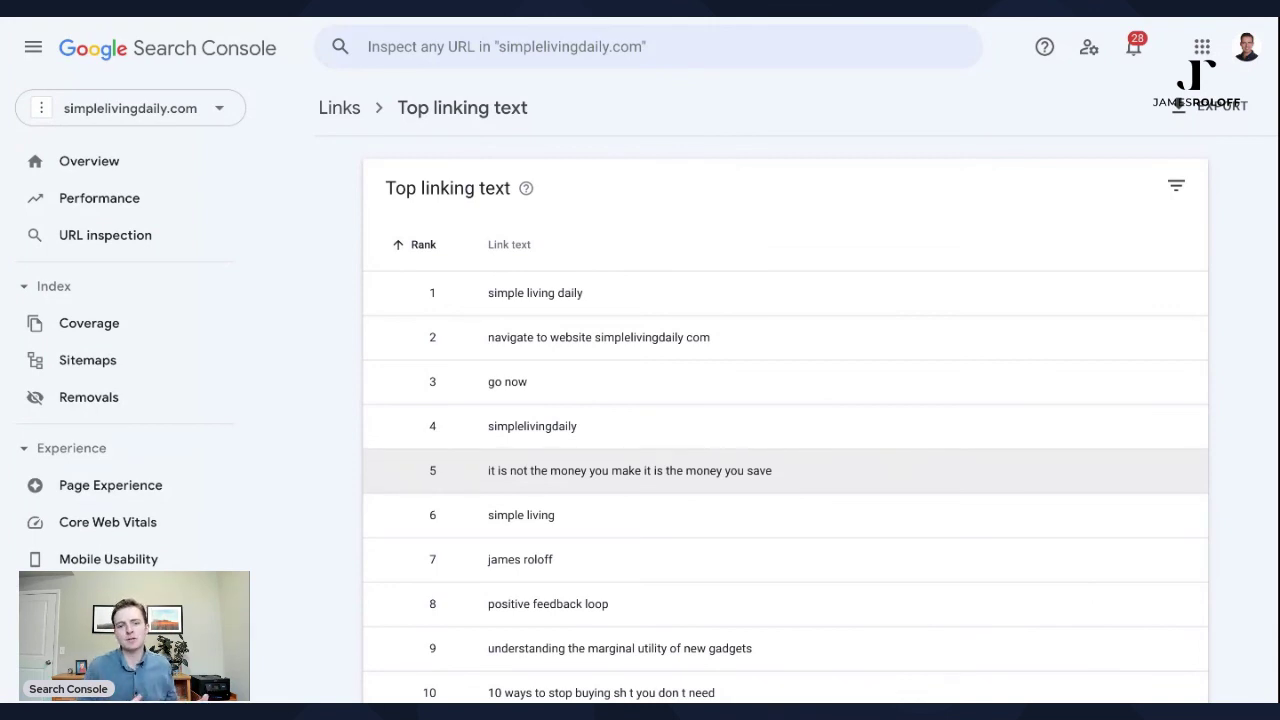
pyautogui.click(340, 107)
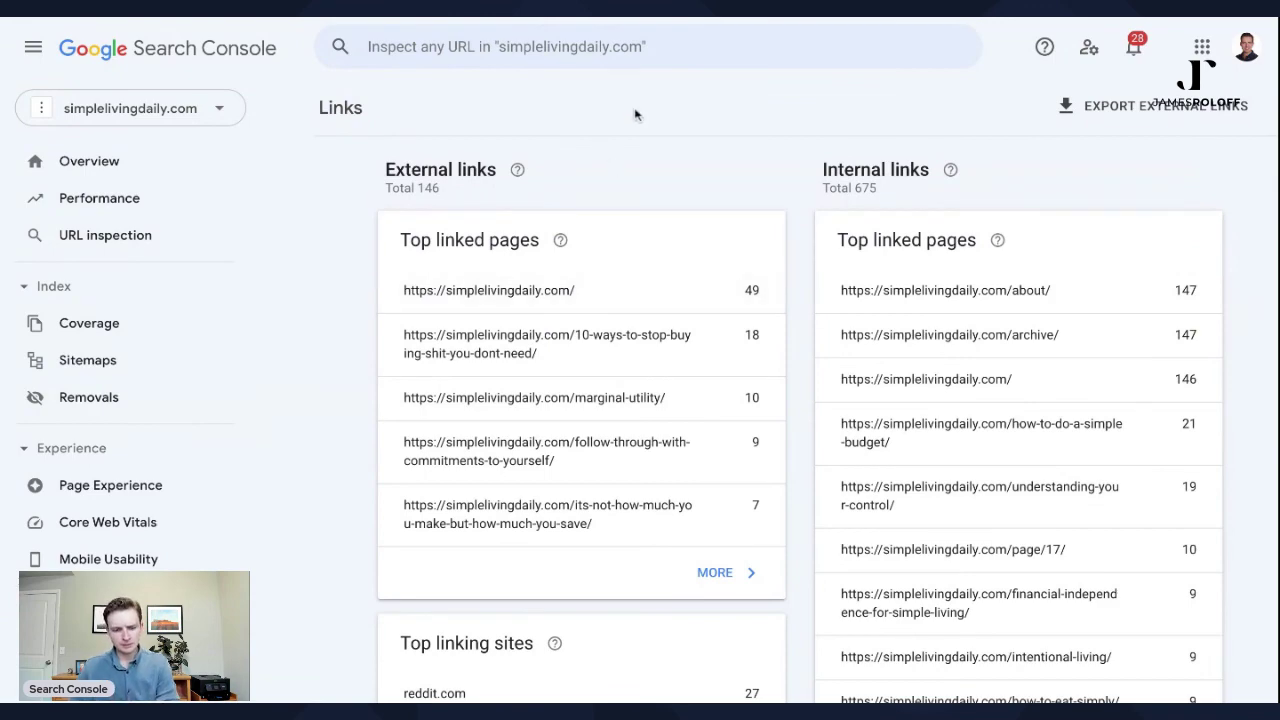
# Open the Breadcrumbs enhancement report for the site
pyautogui.scroll(-5, 263, 217)
pyautogui.scroll(-3, 178, 268)
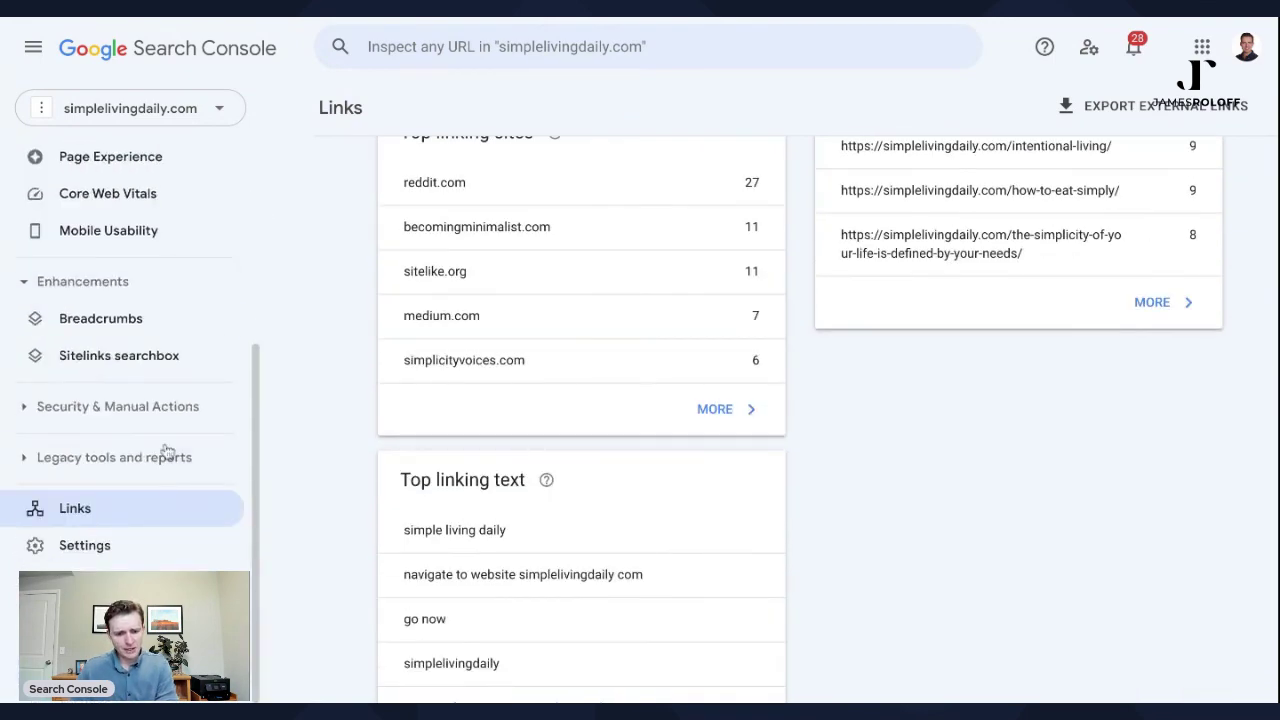
pyautogui.click(146, 322)
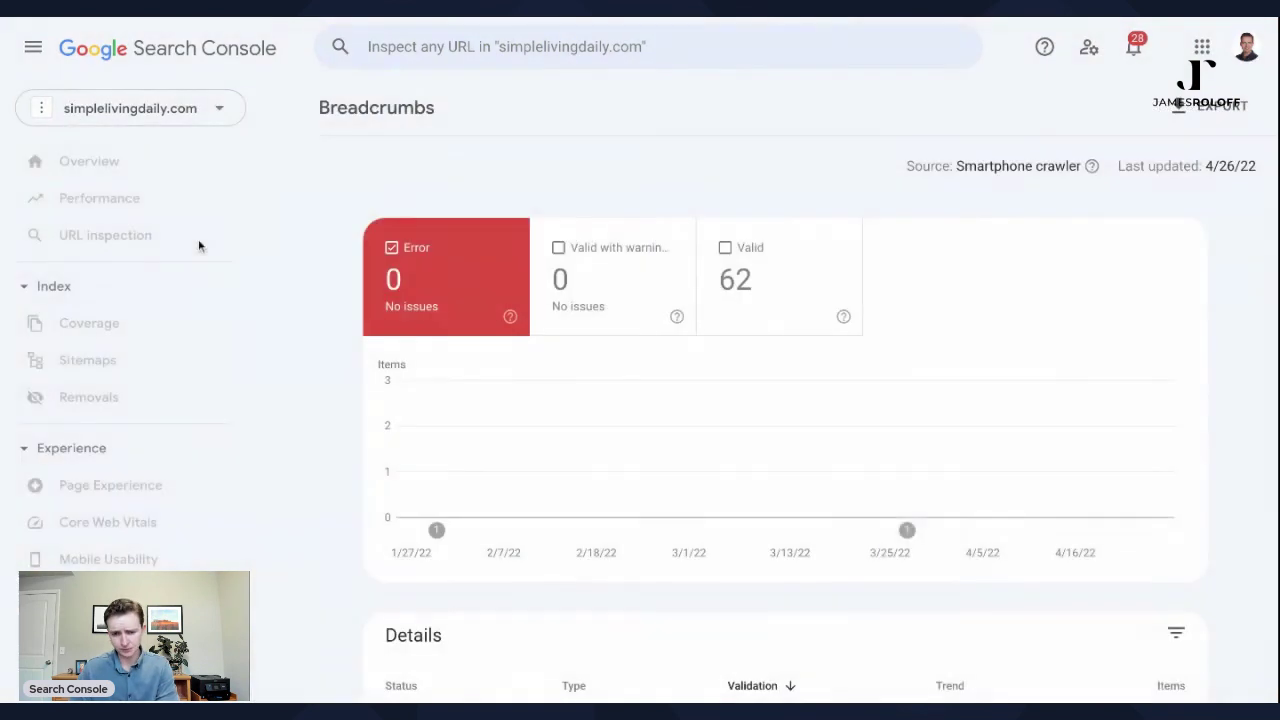